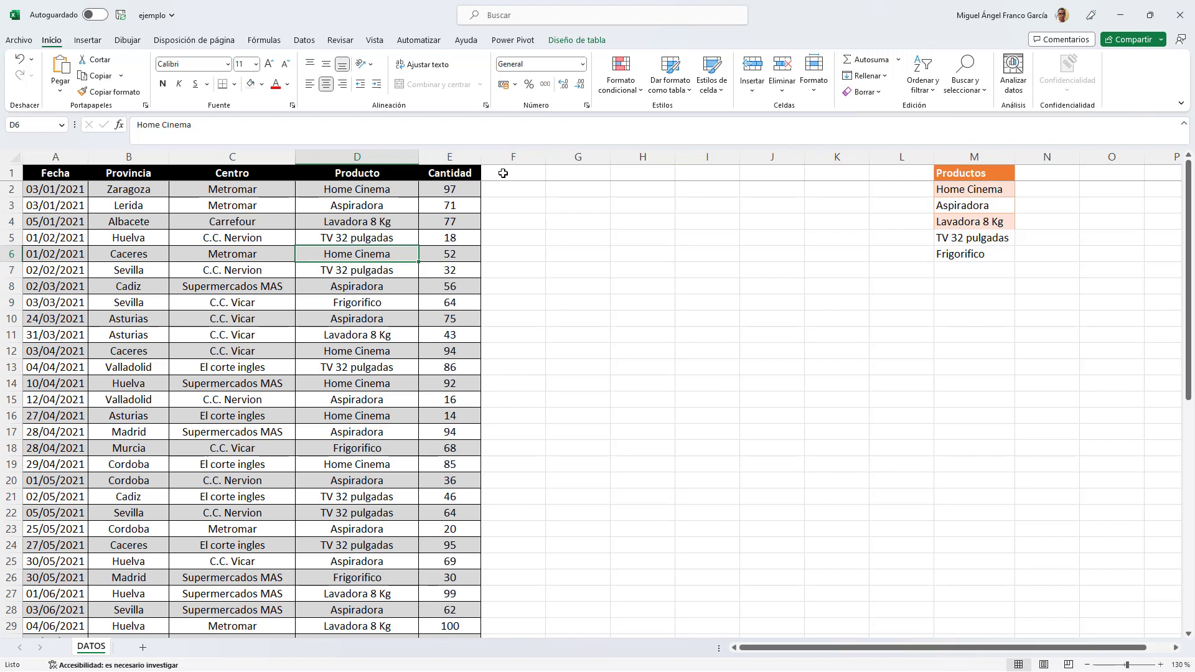
left_click(503, 172)
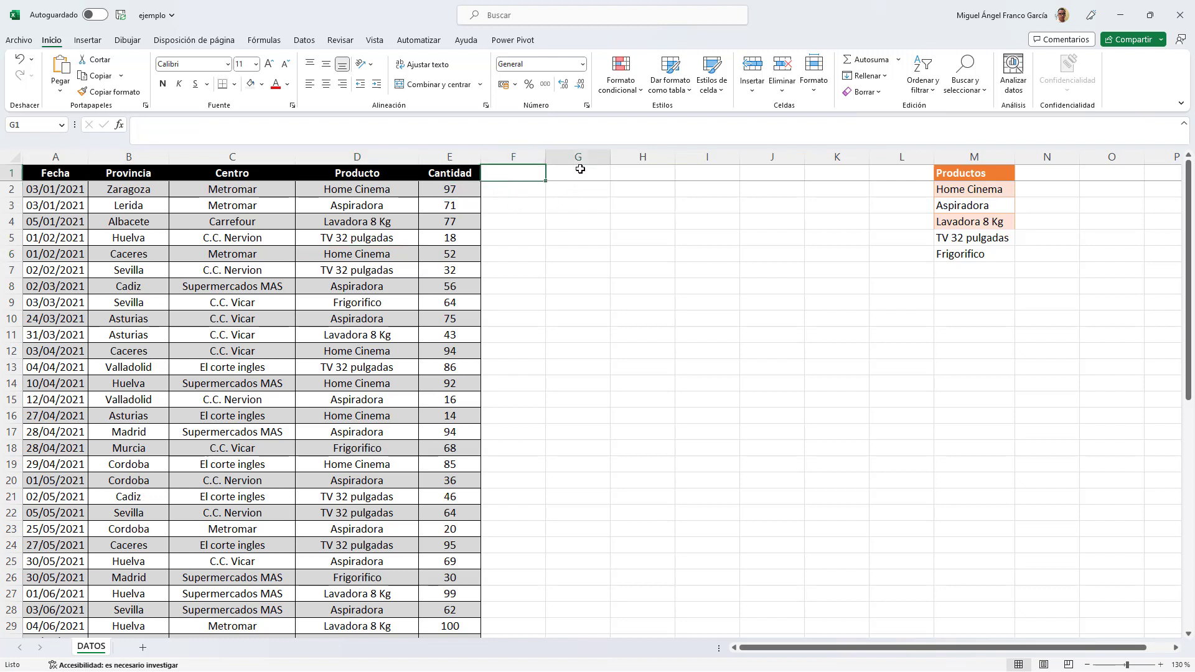
left_click(209, 216)
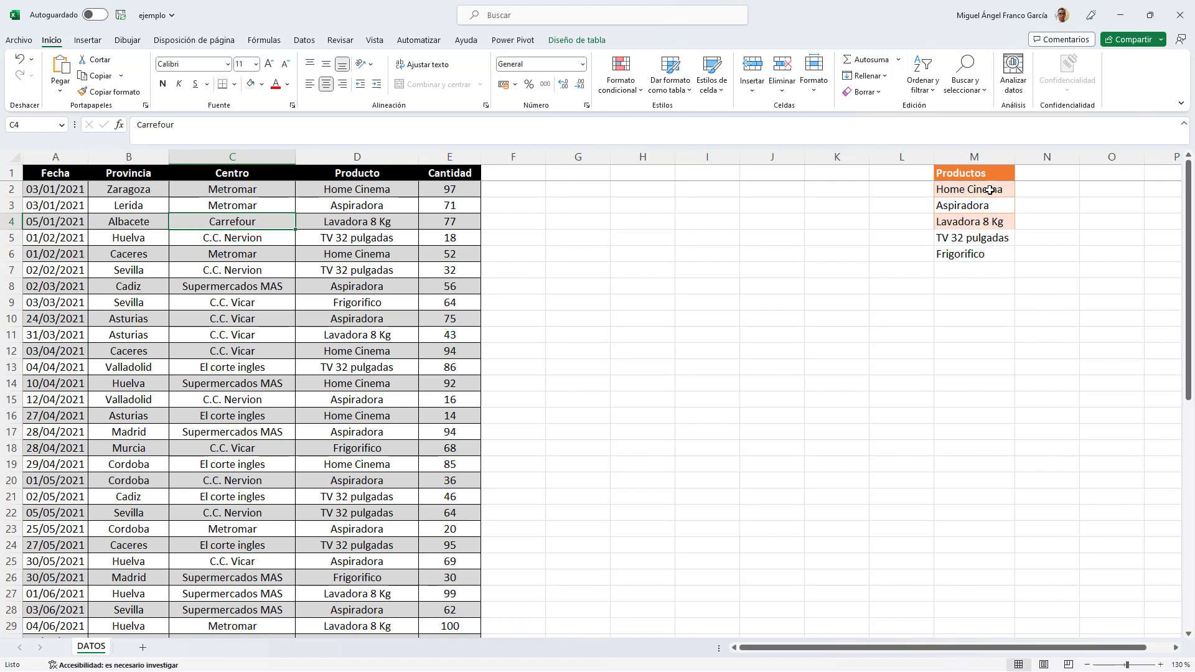
left_click_drag(990, 189, 982, 251)
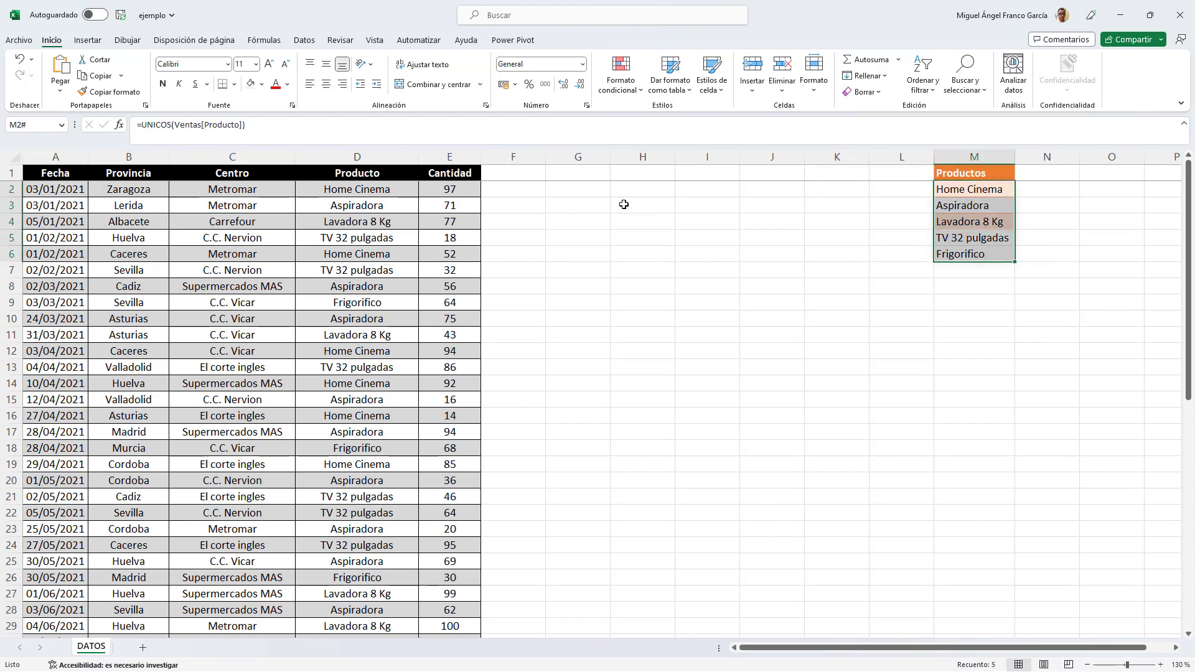
- Enter the heading Producto in cell G1
left_click(589, 173)
type("P")
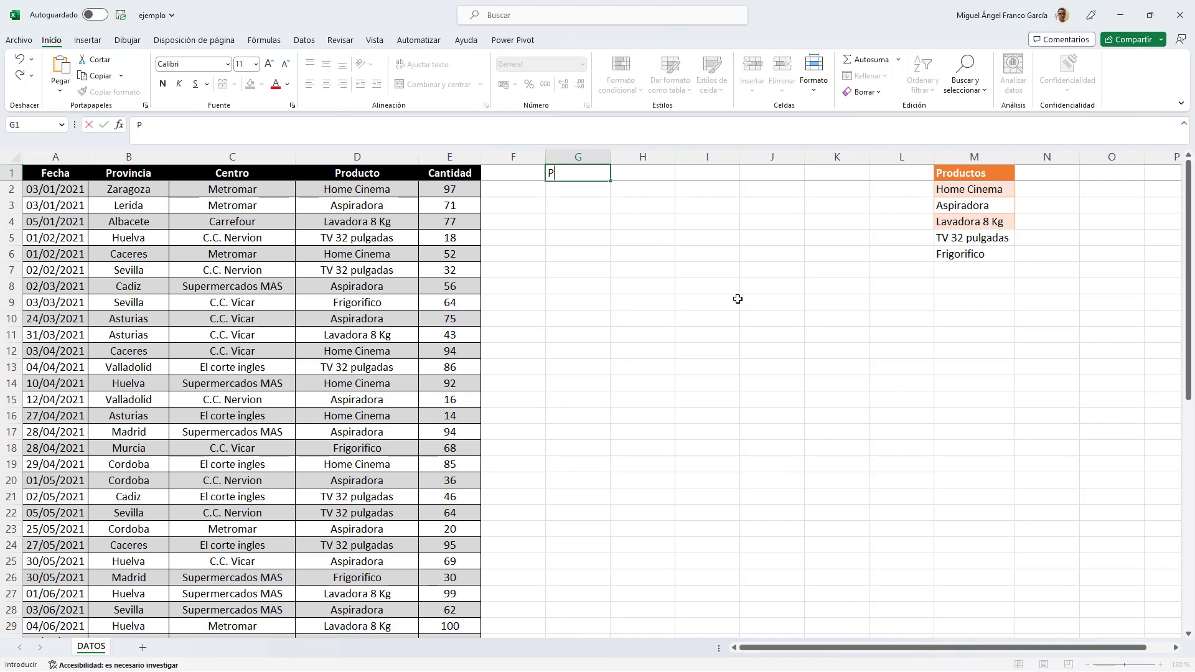
type("roducto")
key("Return")
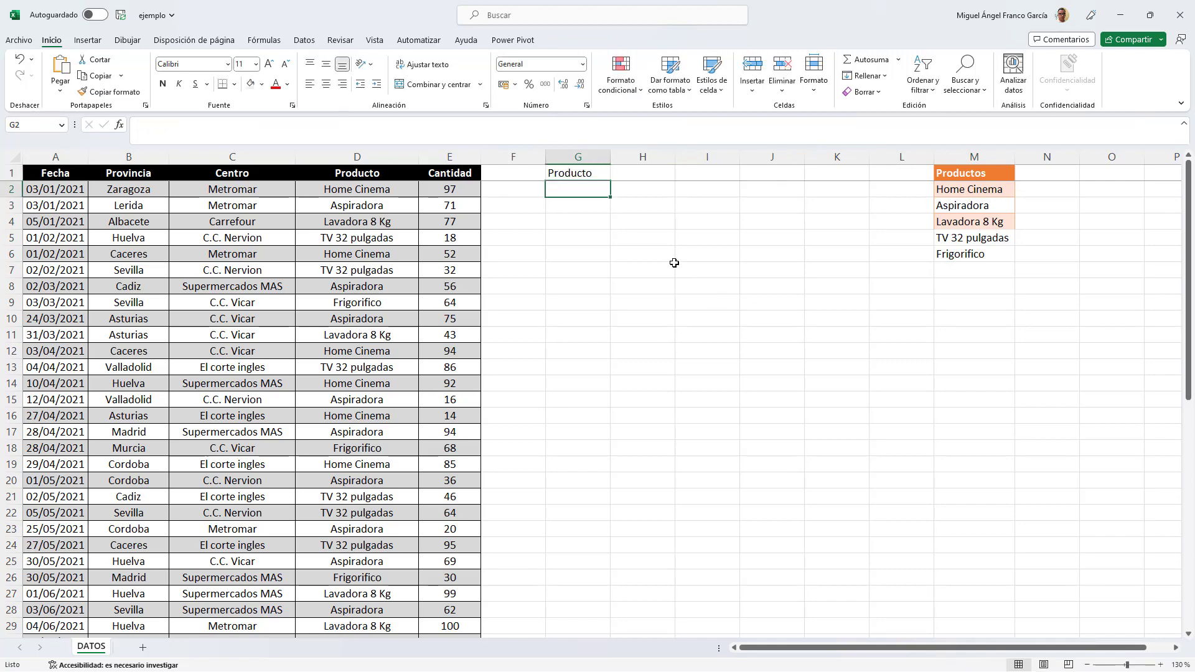
- Add a drop-down list validation to G2 using M2:M6 as its source, and choose Aspiradora from it
left_click(305, 41)
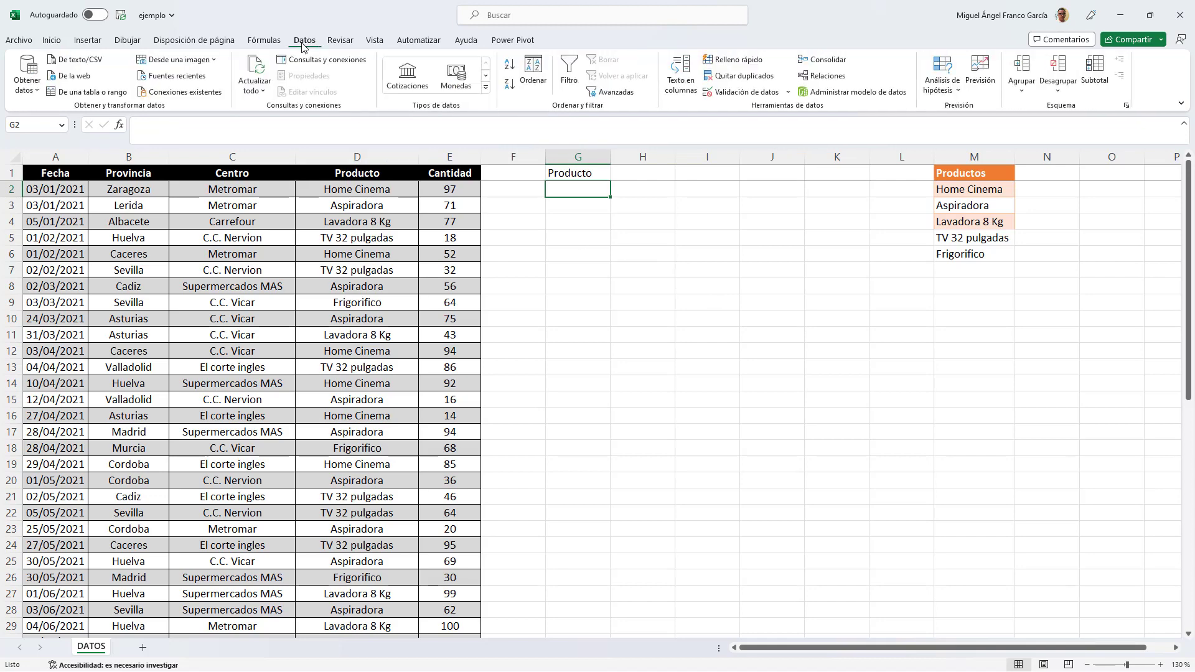
left_click(735, 95)
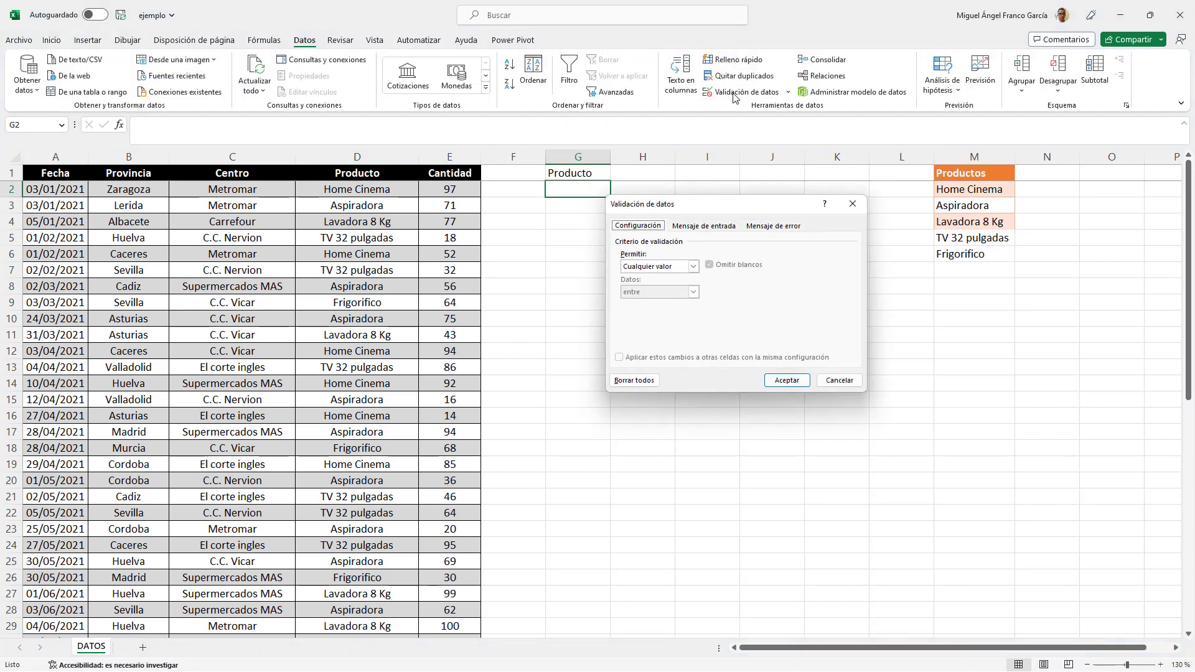
left_click(691, 268)
left_click(629, 302)
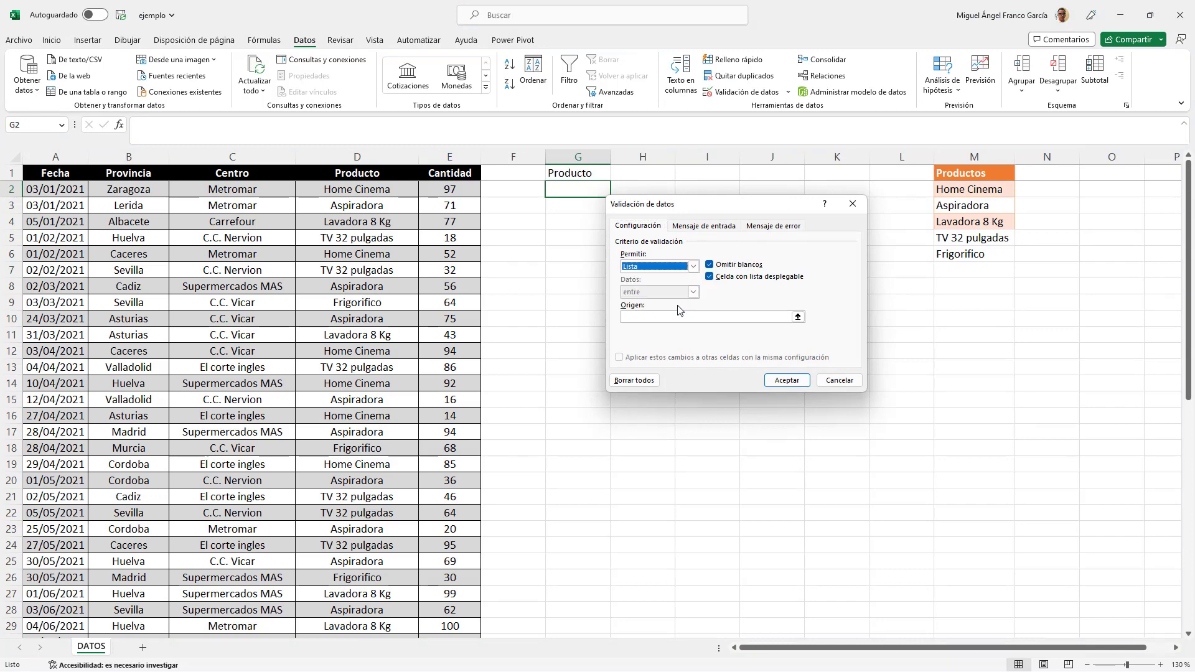
left_click(801, 321)
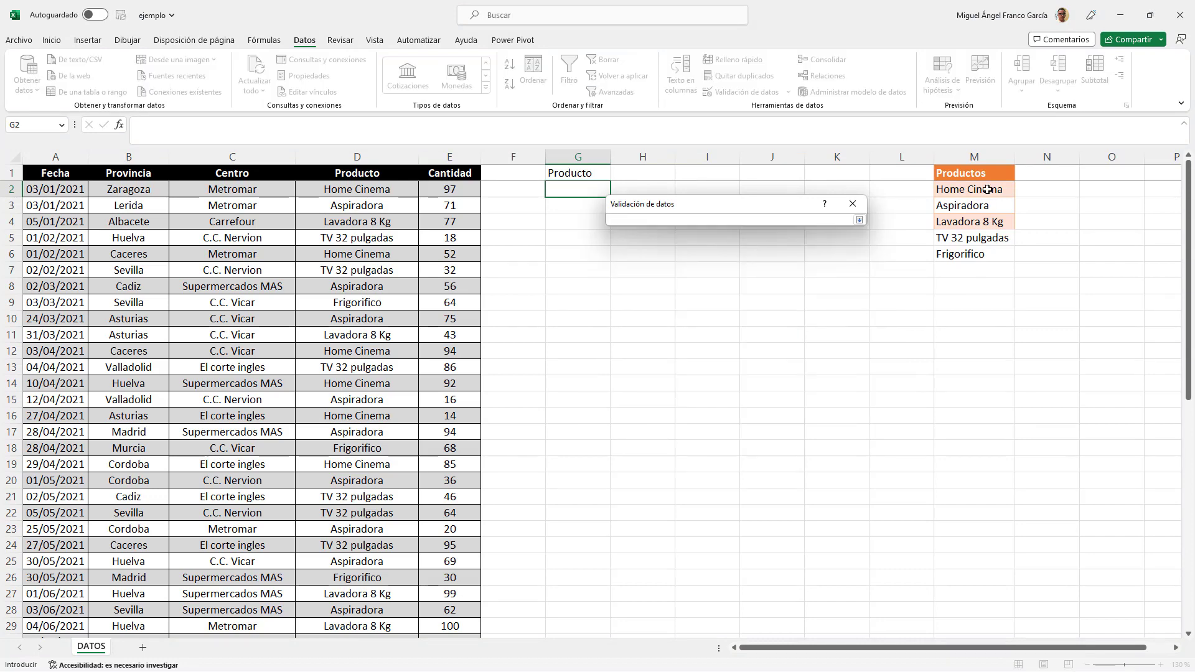
left_click_drag(987, 189, 989, 255)
left_click(859, 219)
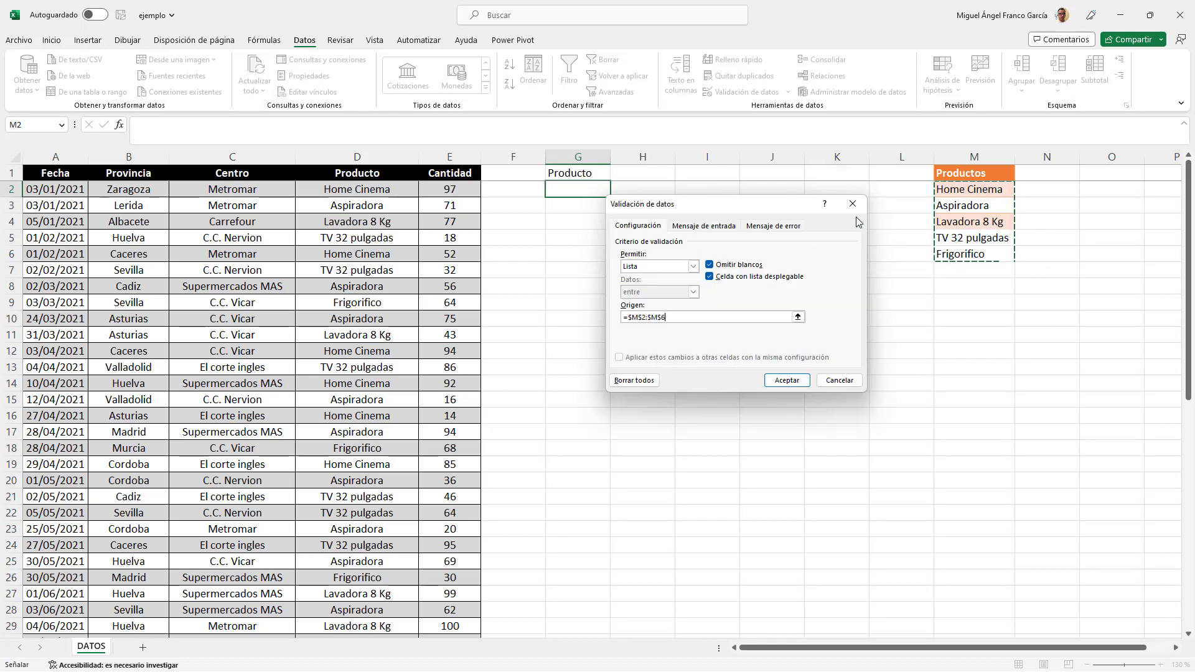
left_click(801, 386)
left_click(616, 192)
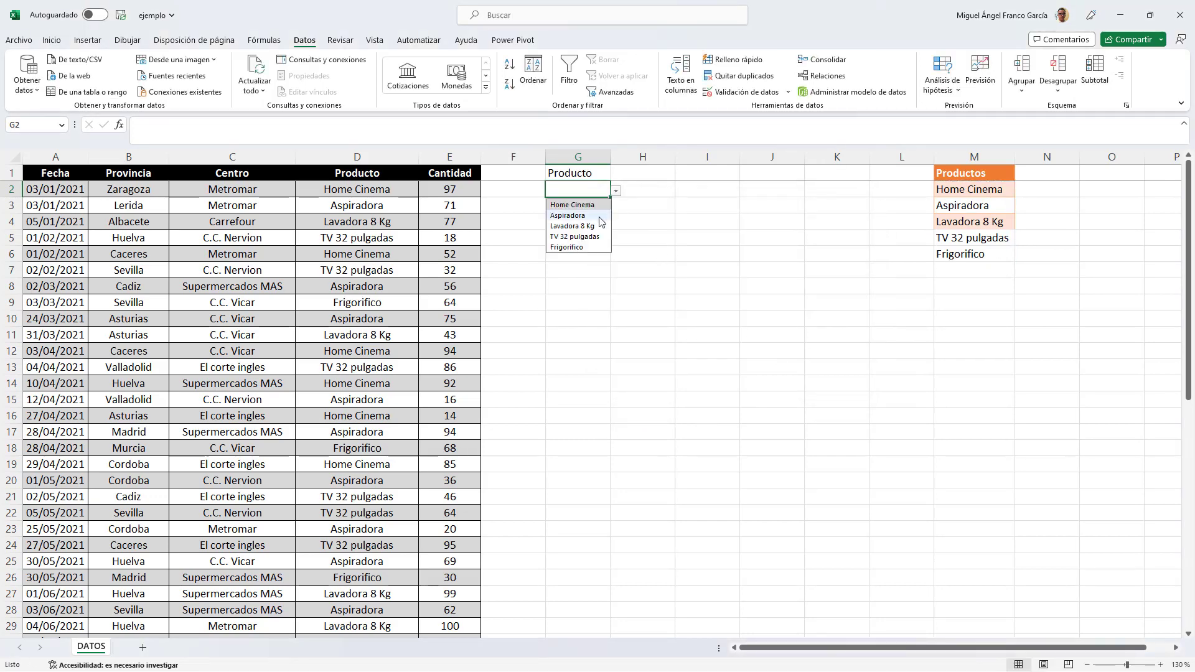
left_click(594, 215)
- Enter =FILTRAR(Ventas[Fecha];Ventas[Producto]=G2) in G5 to list the sale dates of the chosen product
left_click(584, 237)
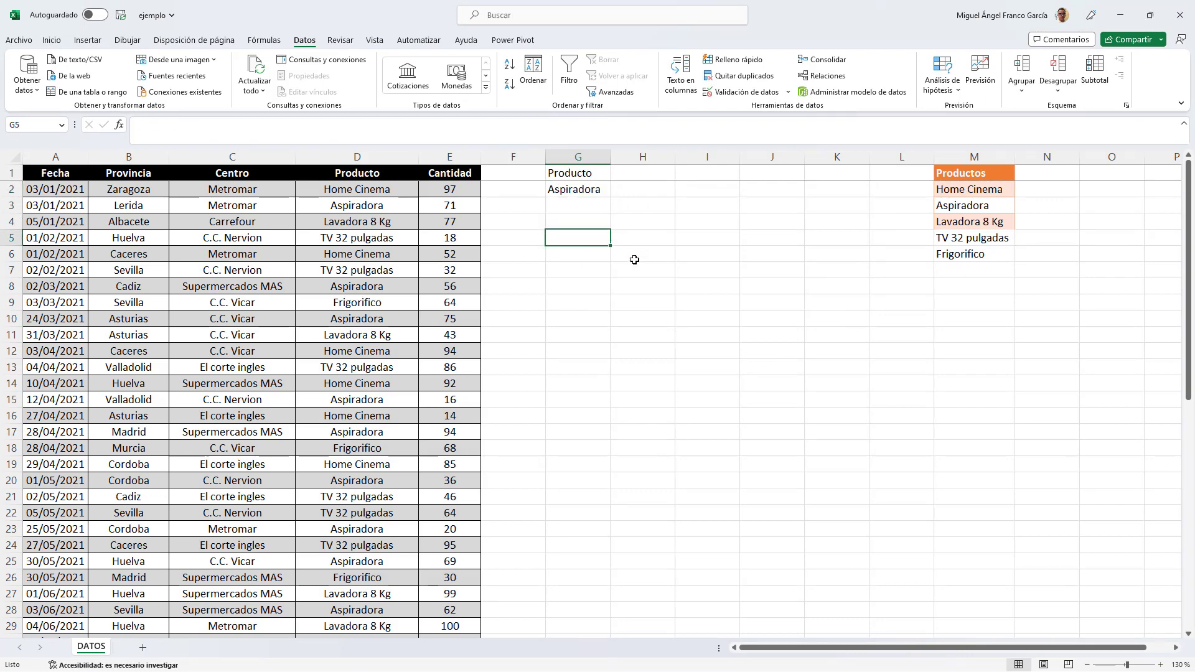
type("=fil")
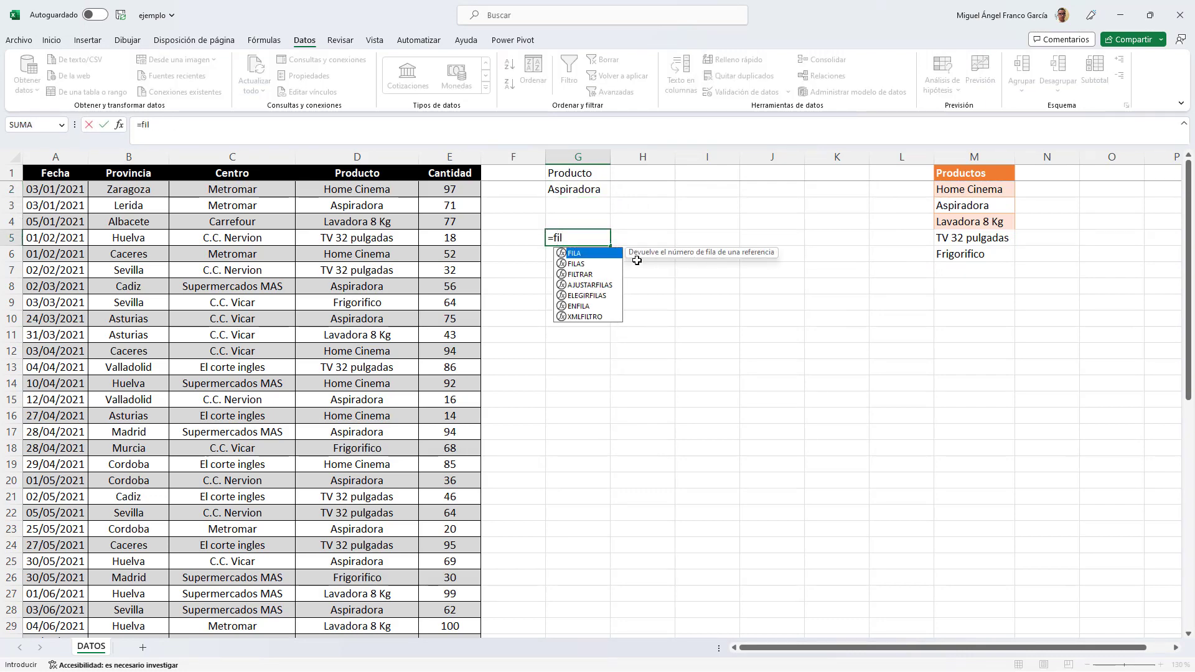
type("t")
key("Tab")
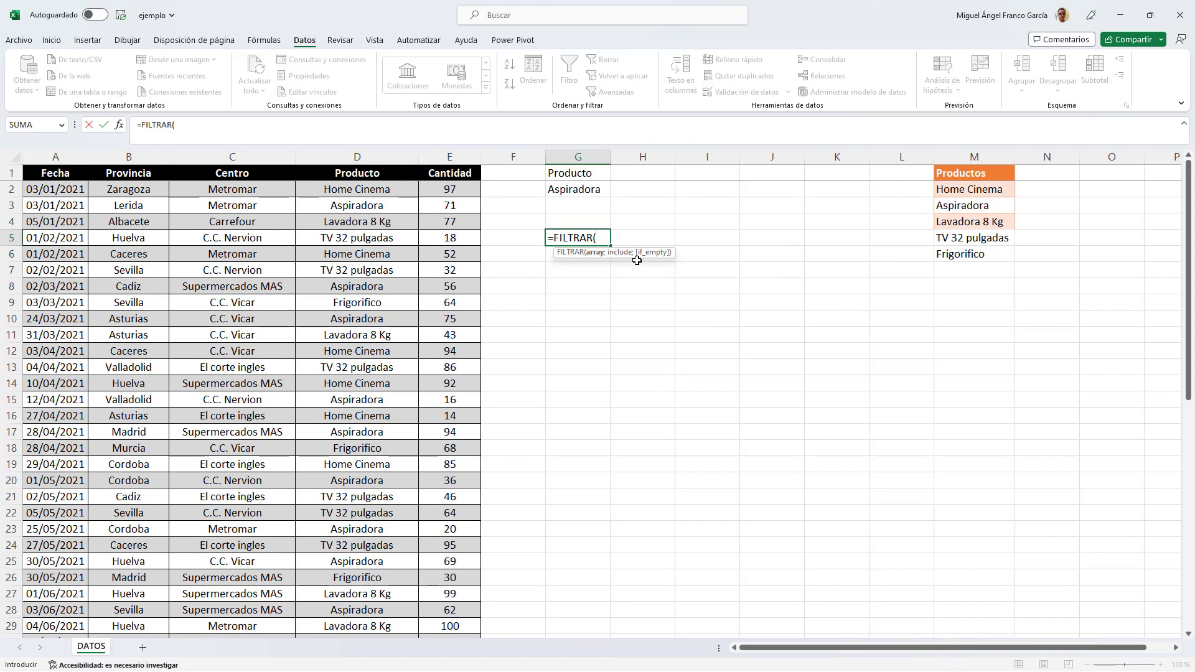
left_click(66, 166)
type(";")
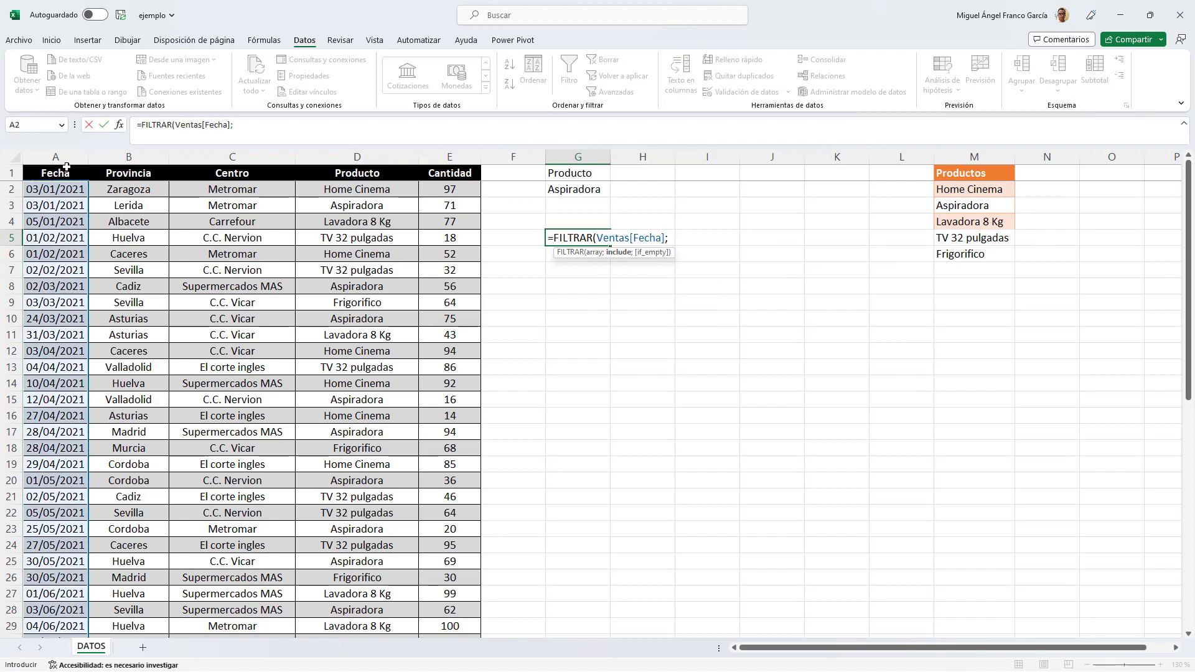
left_click(359, 167)
type("=")
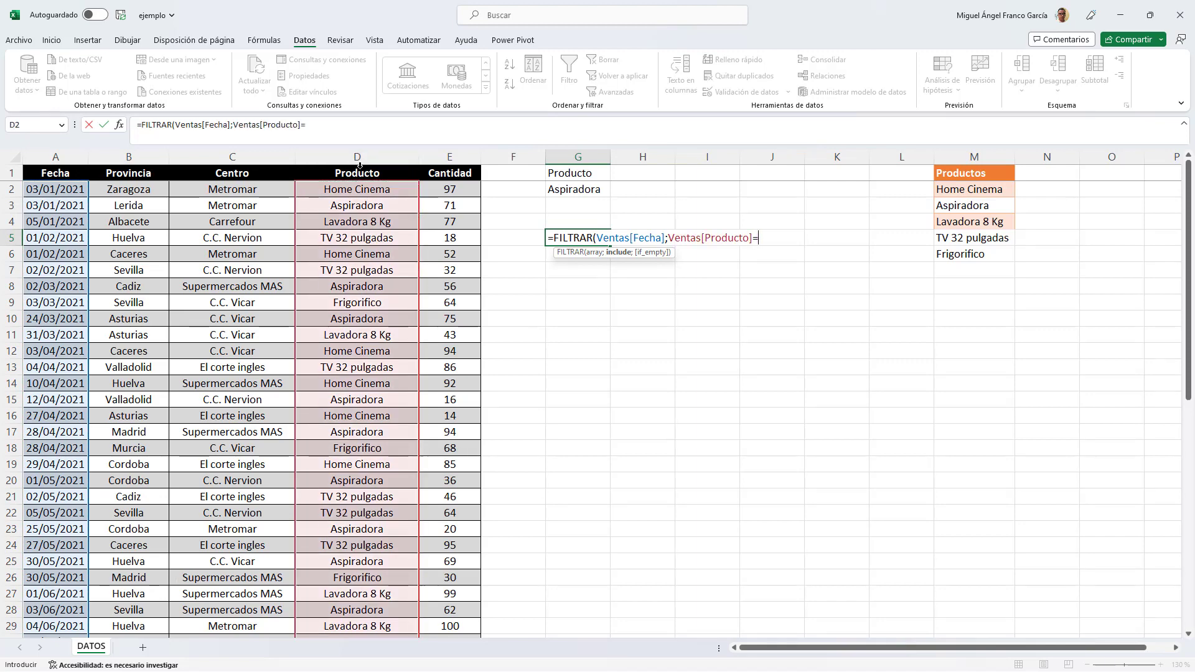
left_click(577, 188)
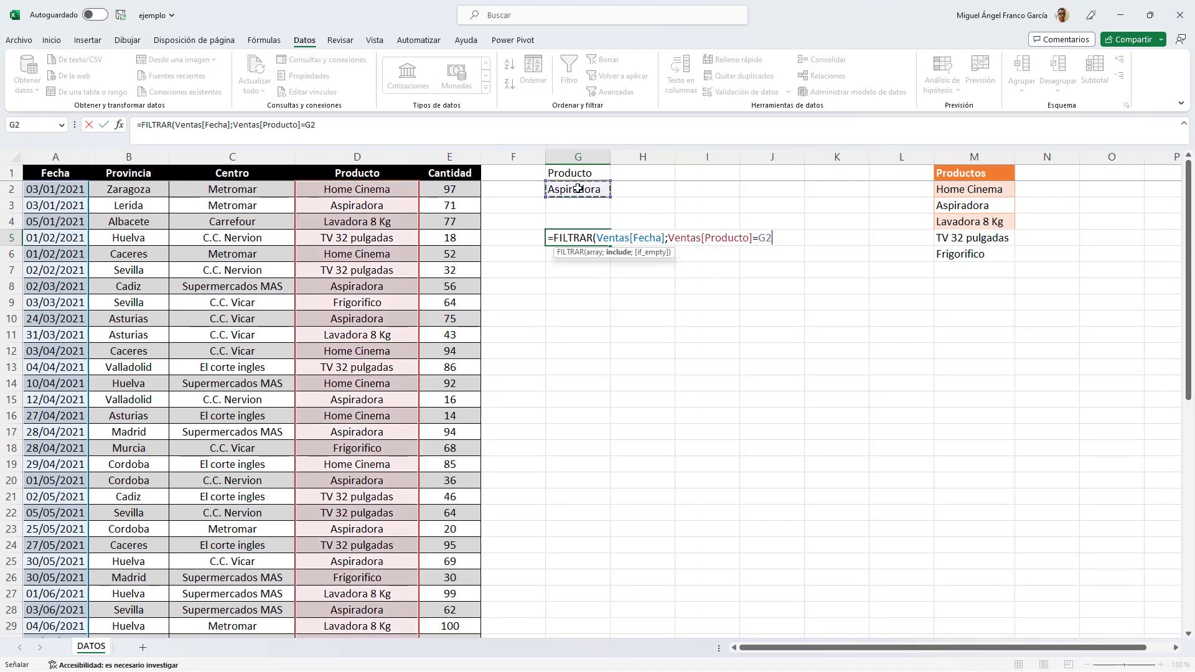
type(")")
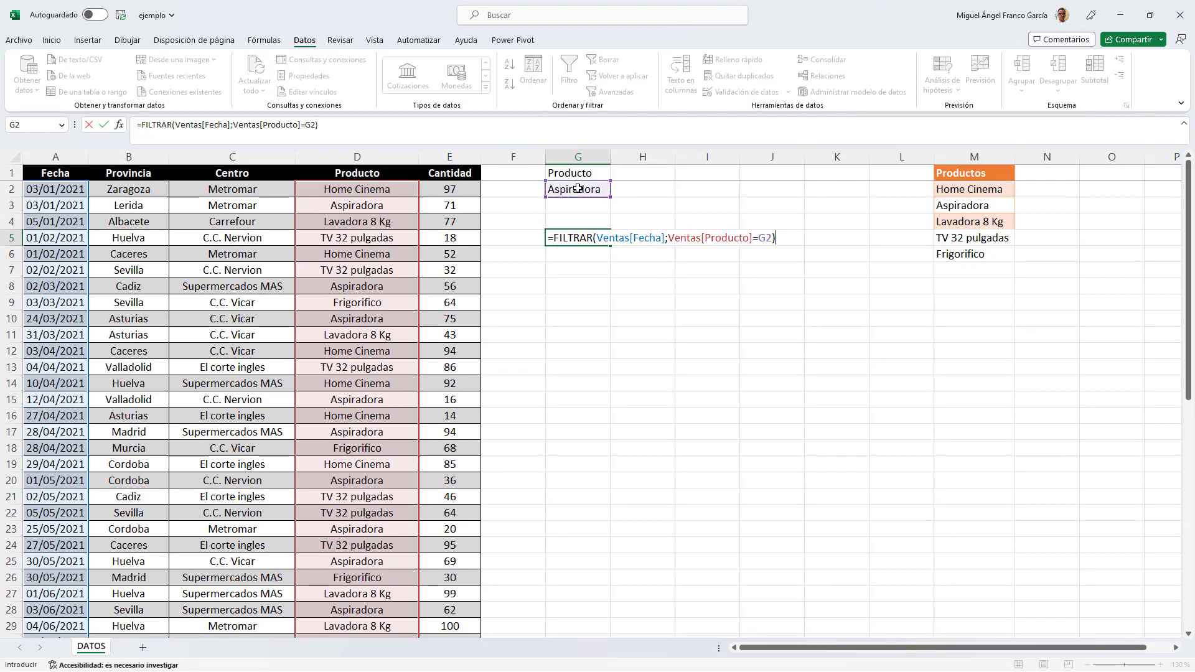
key("Return")
- Format the filtered results from G5 down to G20 as short dates (Fecha corta)
key("Up")
key("ctrl+shift+Down")
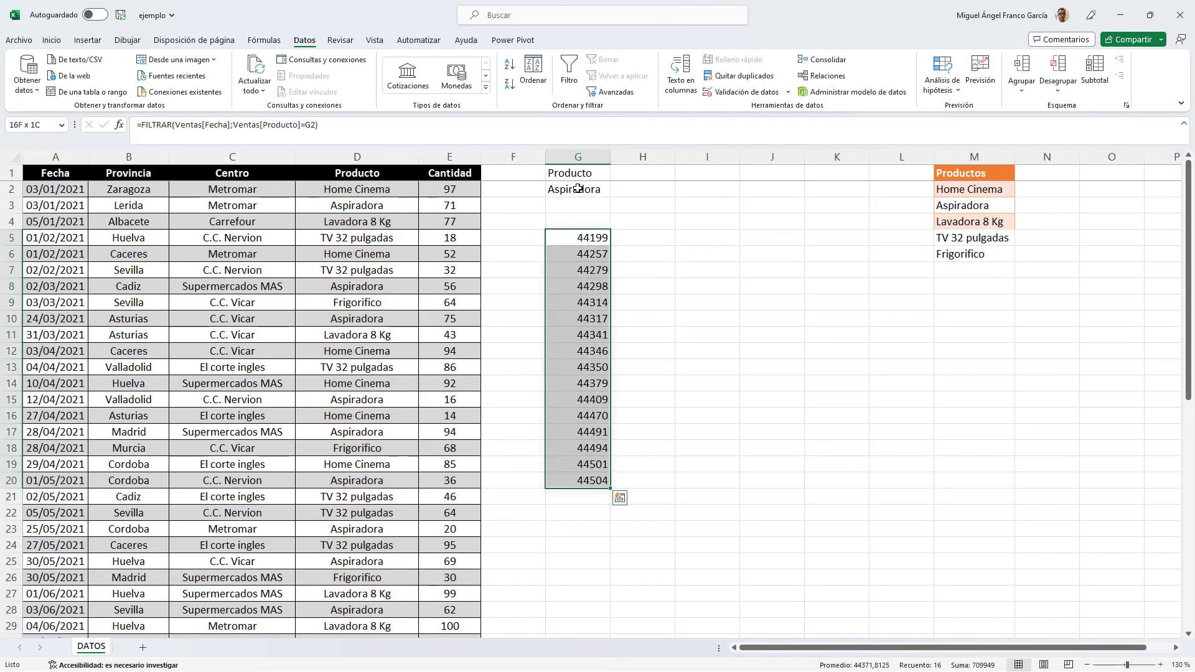
left_click(51, 40)
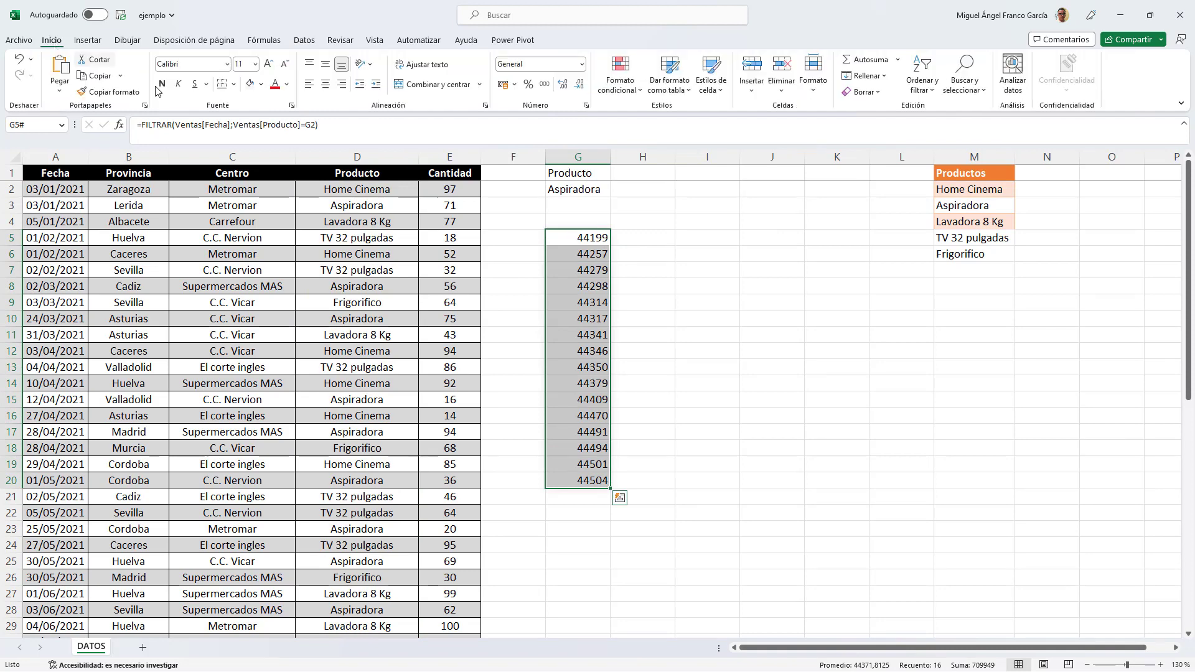
left_click(581, 64)
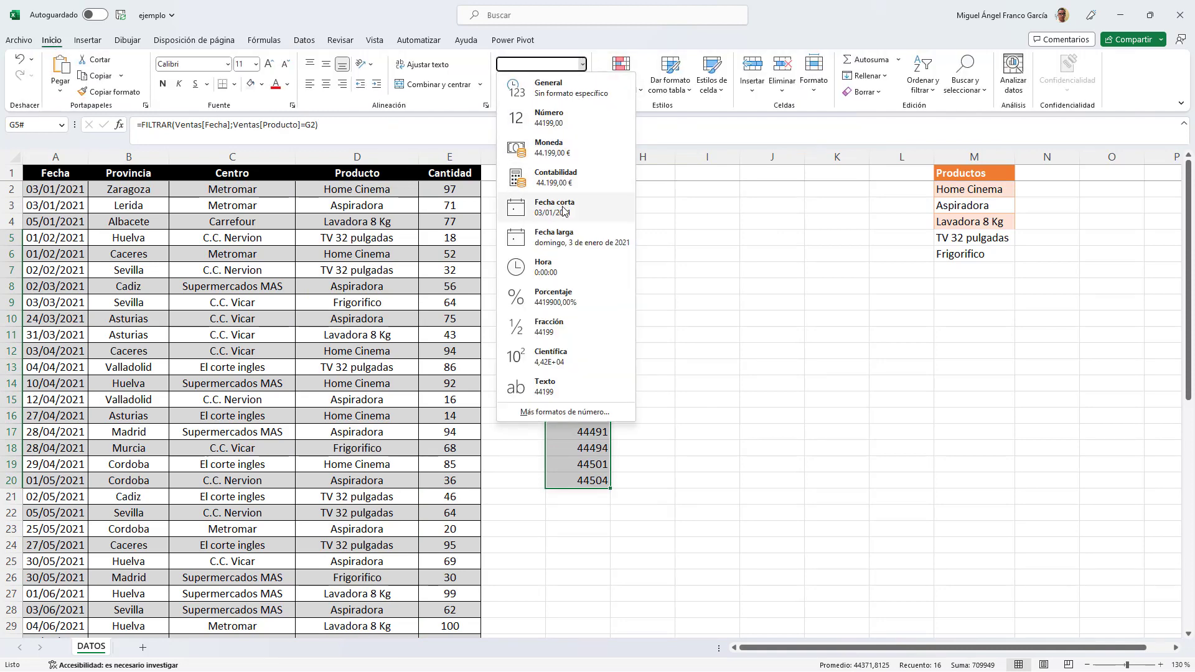
left_click(563, 210)
left_click(648, 252)
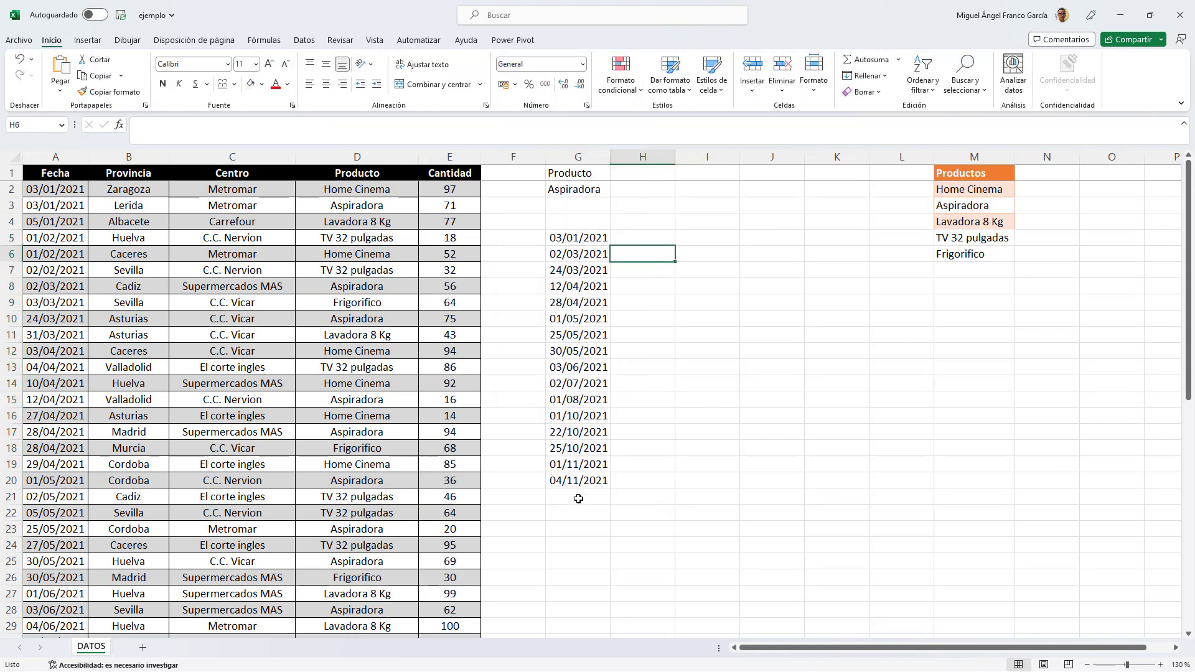
- Clear the FILTRAR formula from cell G5
left_click(587, 238)
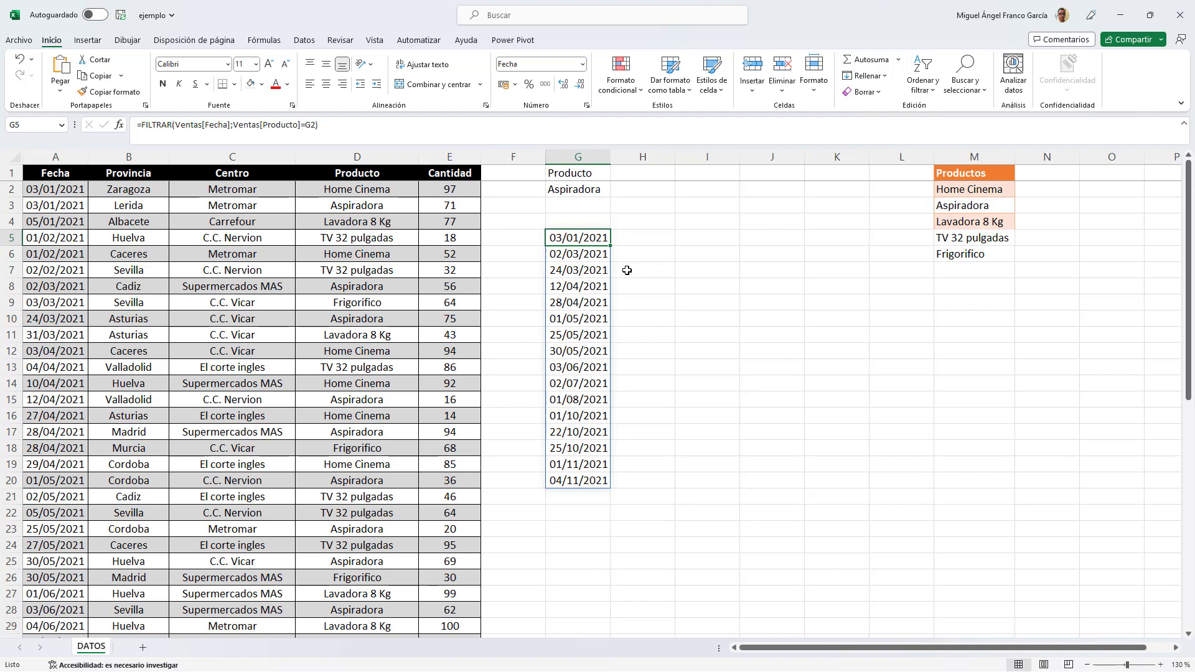
key("Delete")
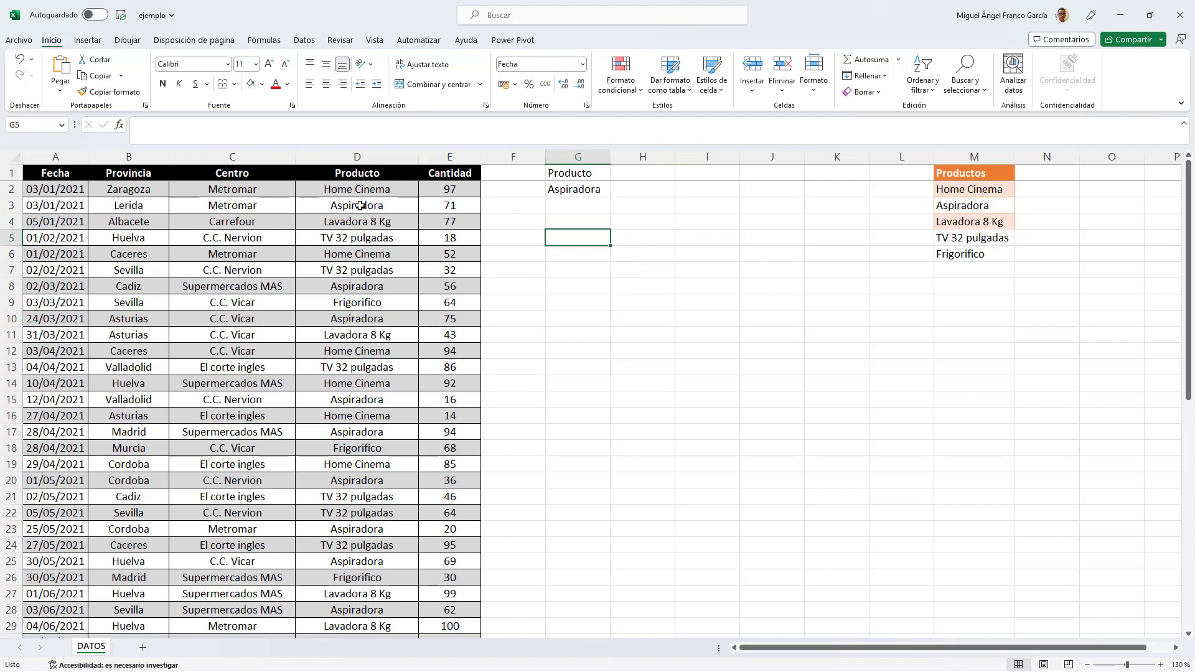
left_click(18, 205)
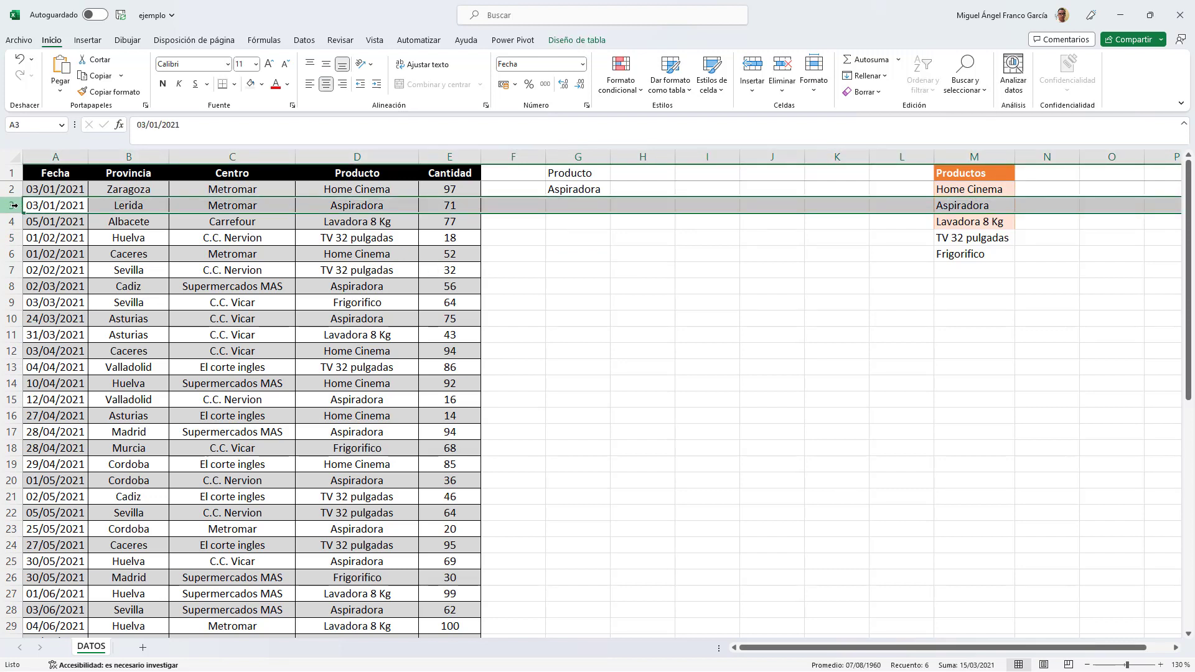
left_click(17, 319)
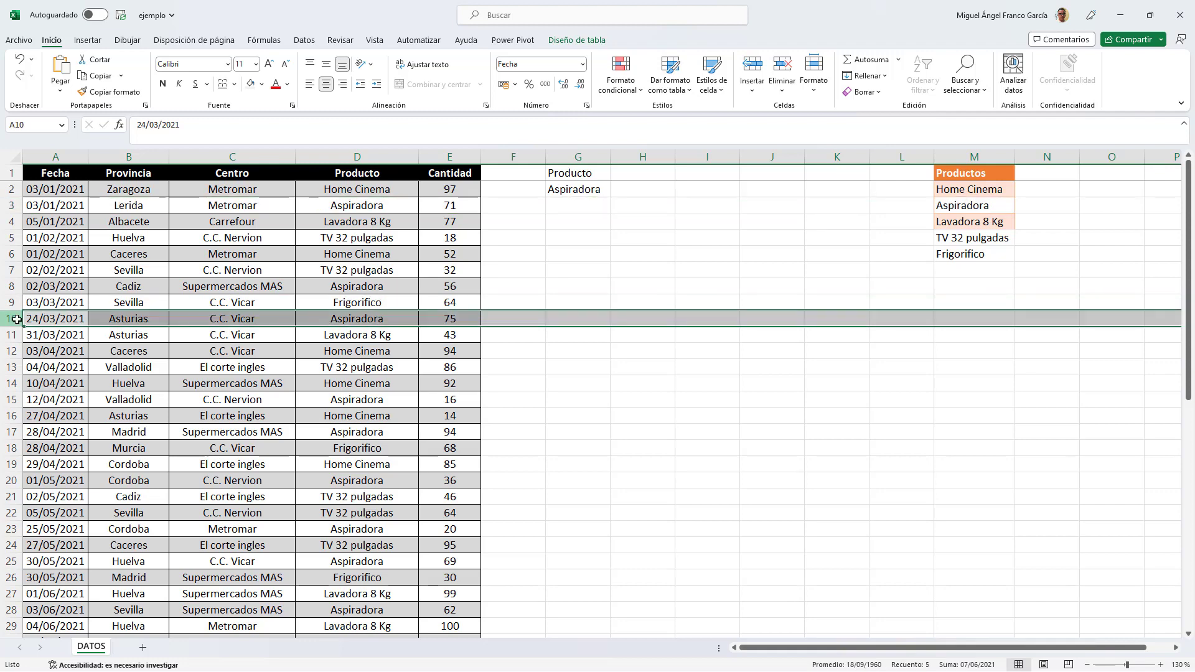
left_click(314, 364)
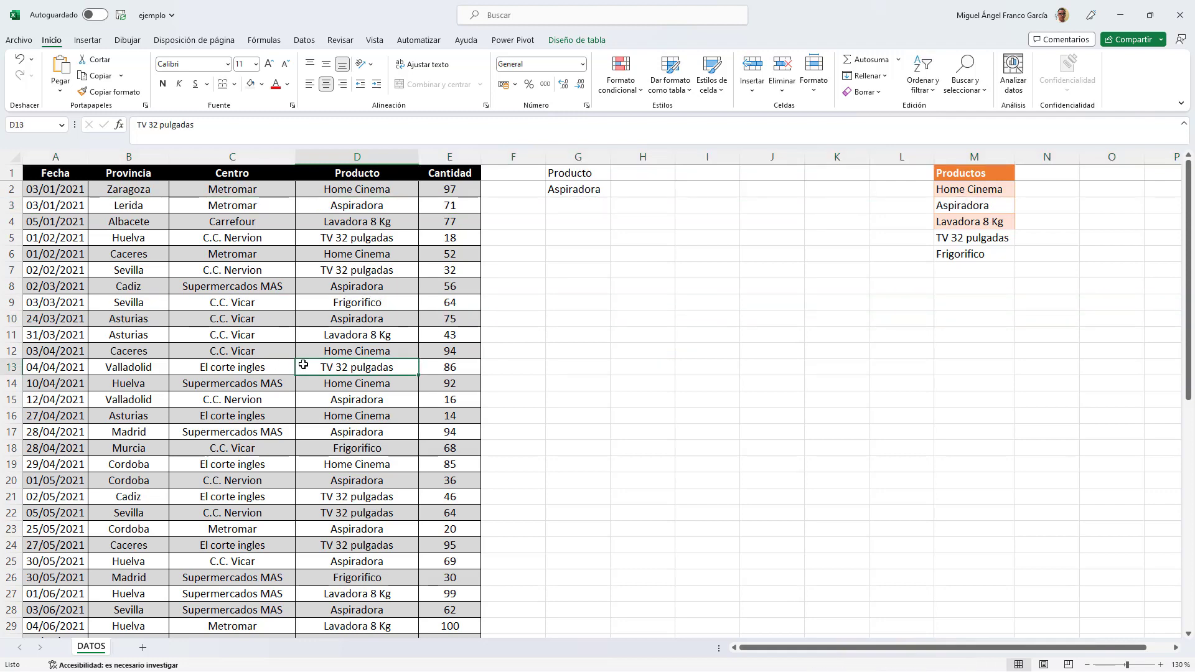
- Enter the formula =FILA() in G5 and set the cell's number format to General
left_click(571, 252)
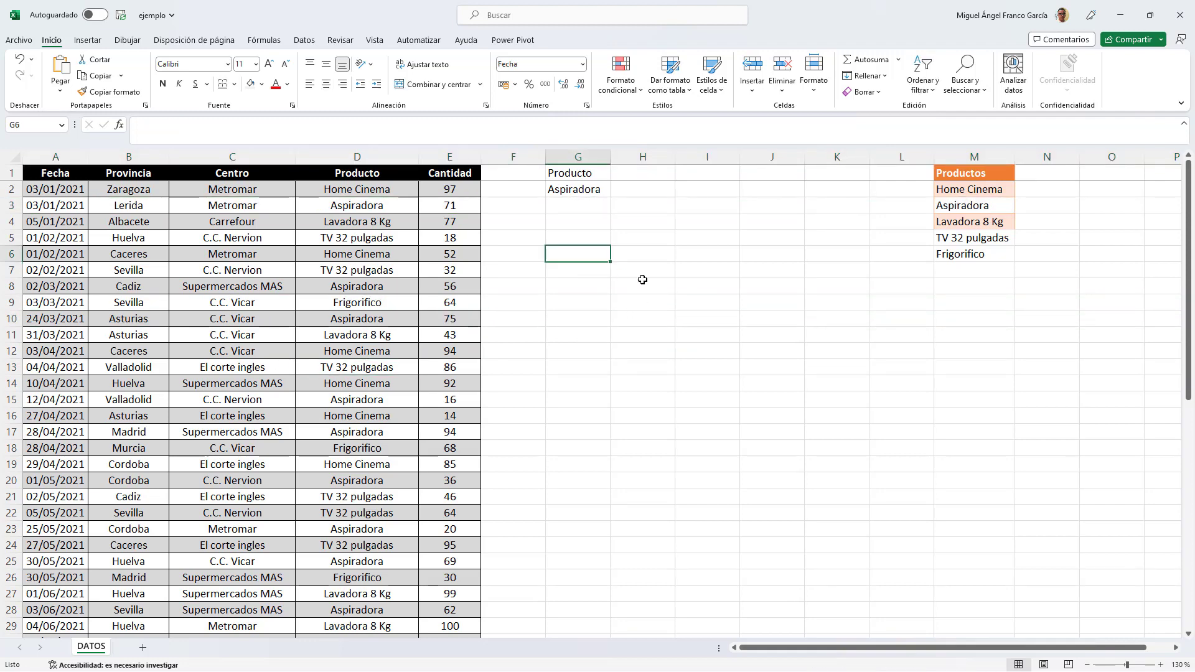
key("Up")
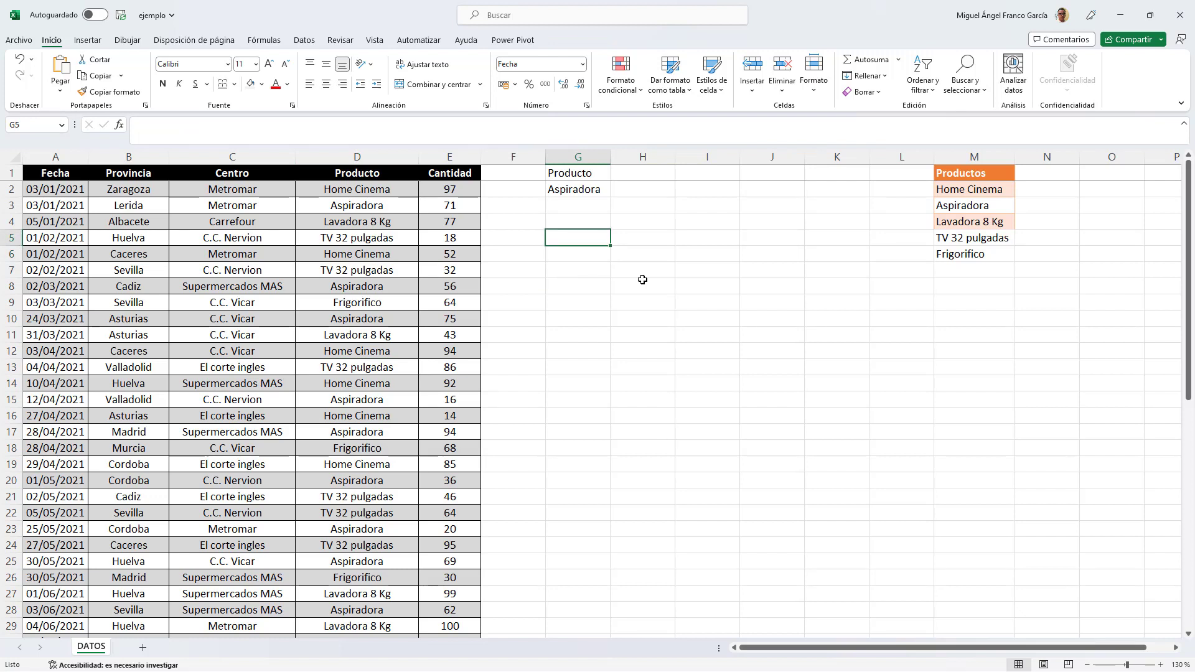
type("=fila(")
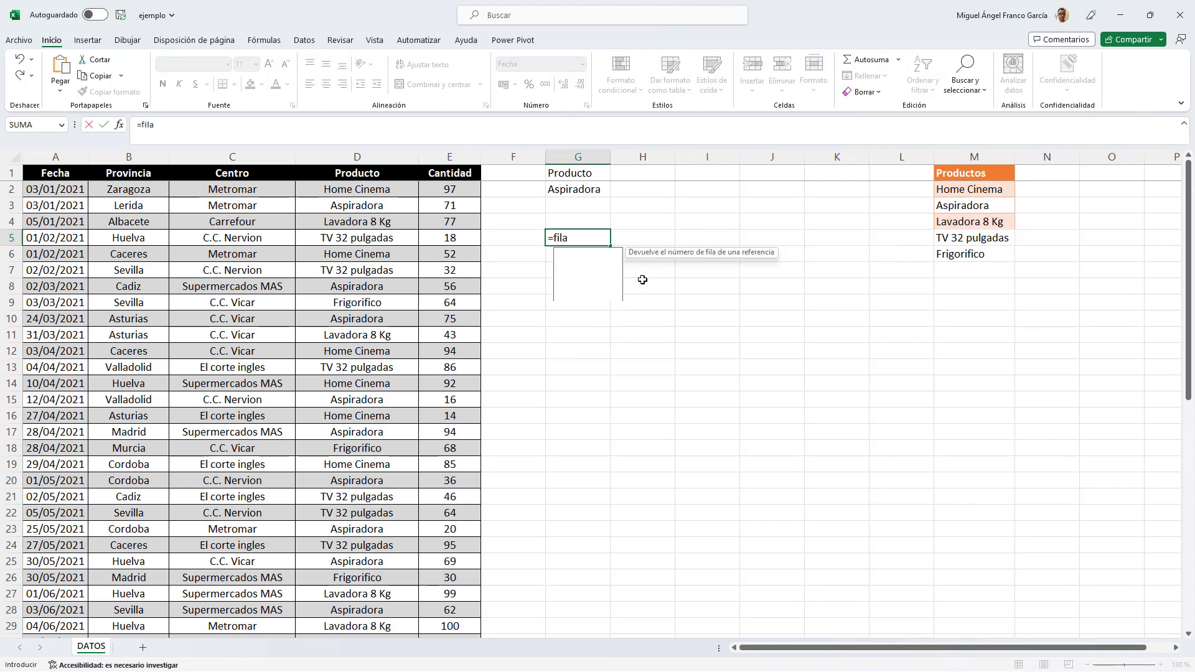
key("Return")
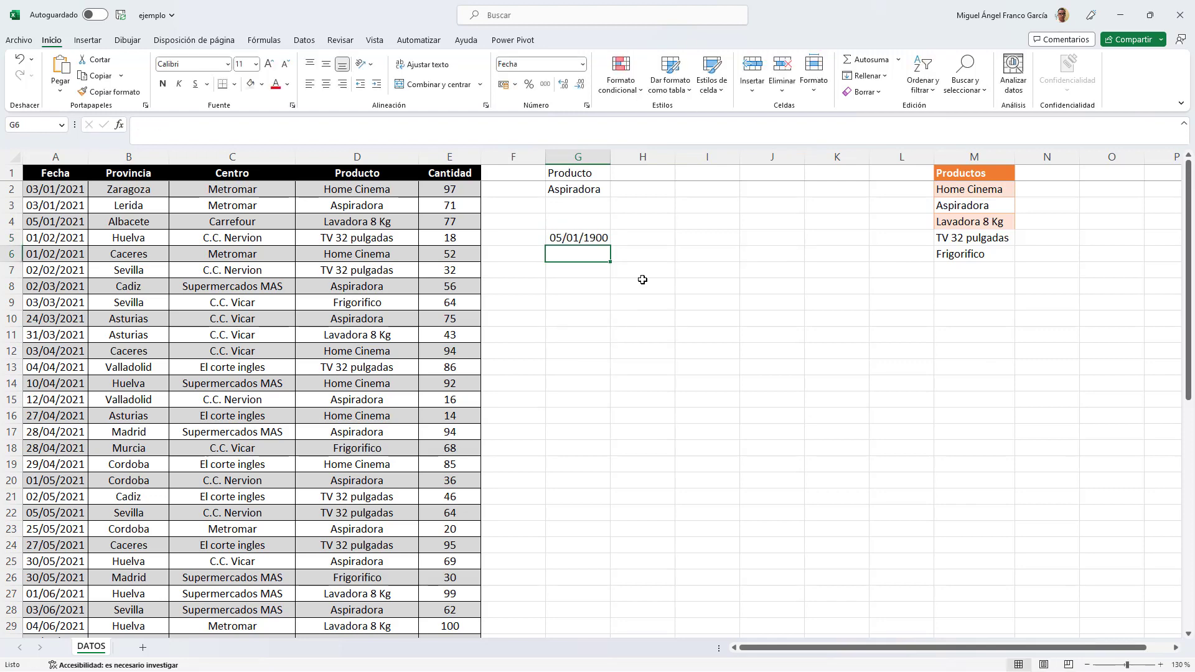
left_click(579, 240)
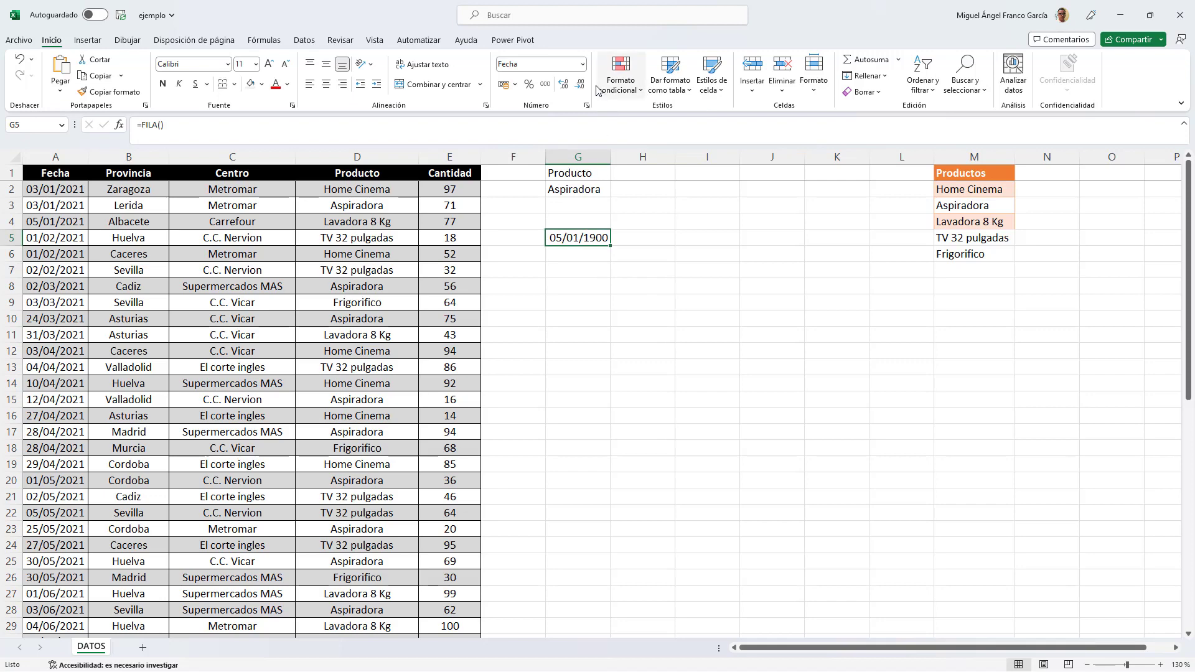
left_click(582, 70)
left_click(577, 92)
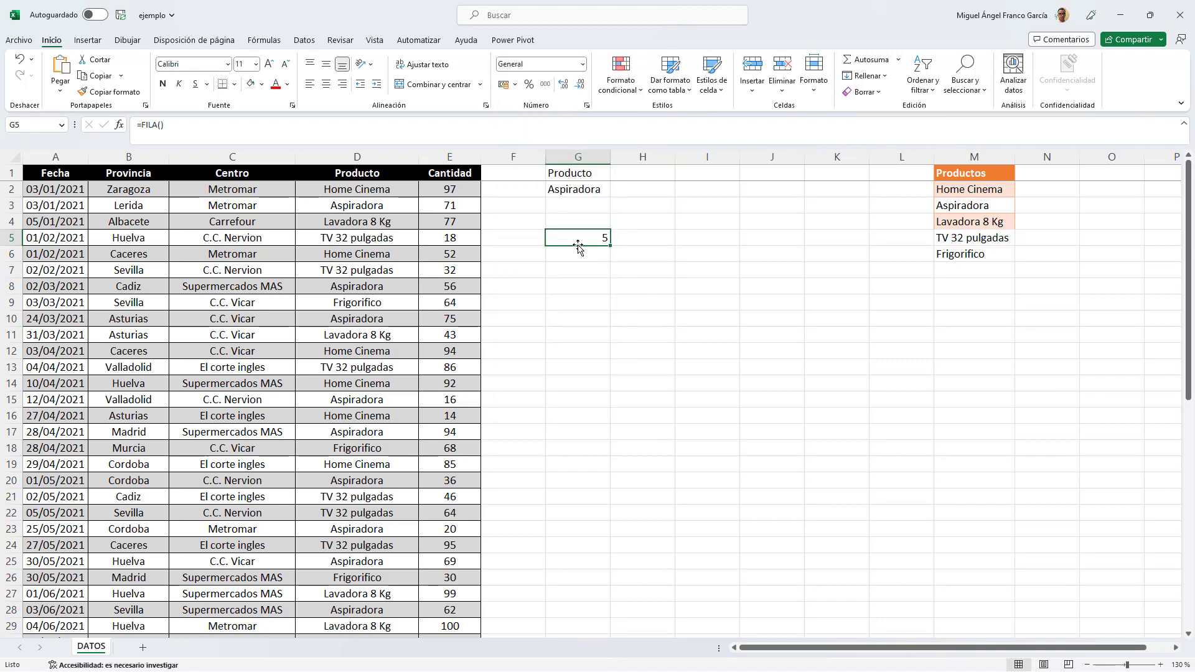
- Change the formula in G5 to =FILA(Ventas[Producto]) to return the row number of every sales record
left_click(160, 125)
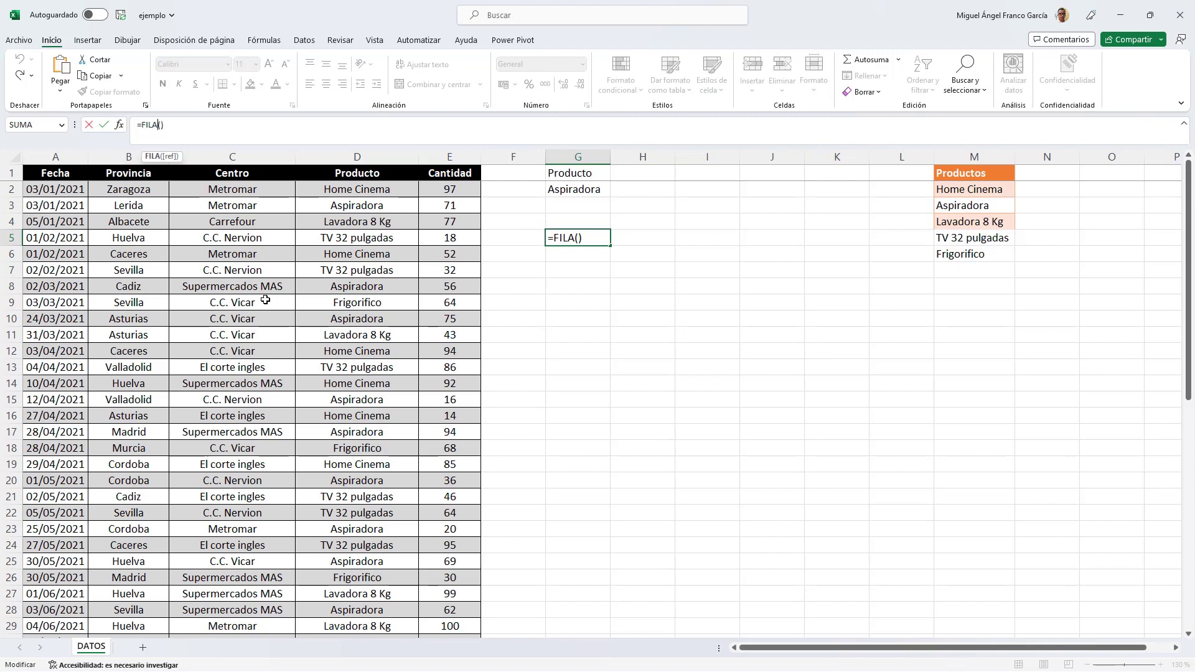
key("Right")
left_click(399, 163)
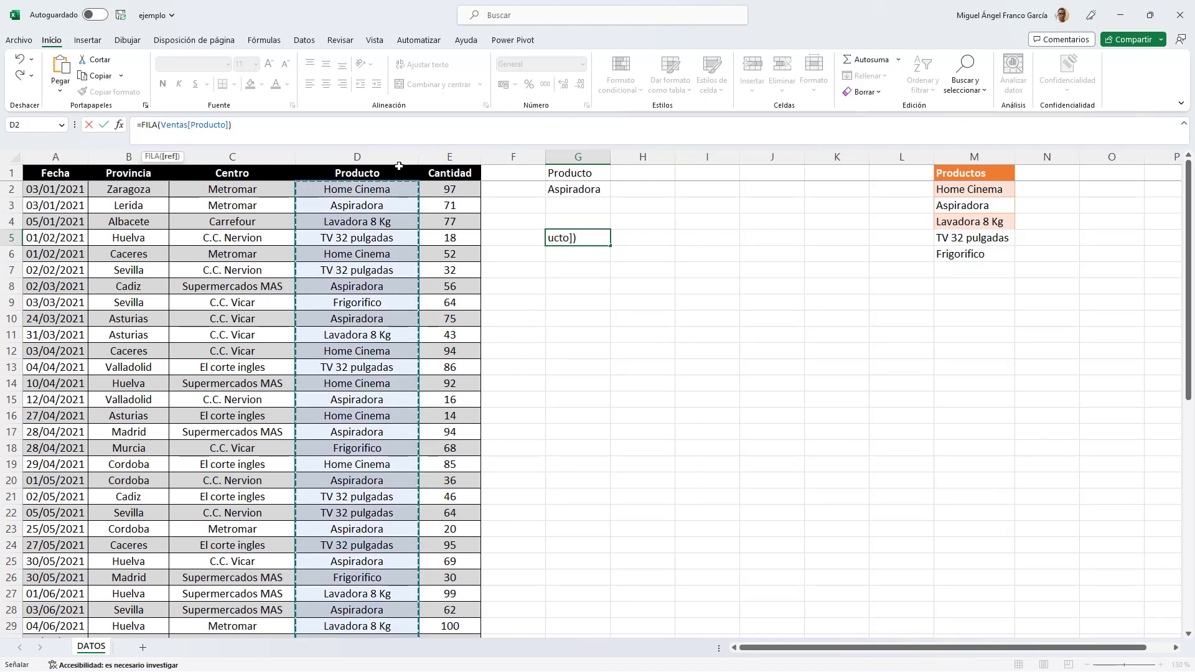
key("Return")
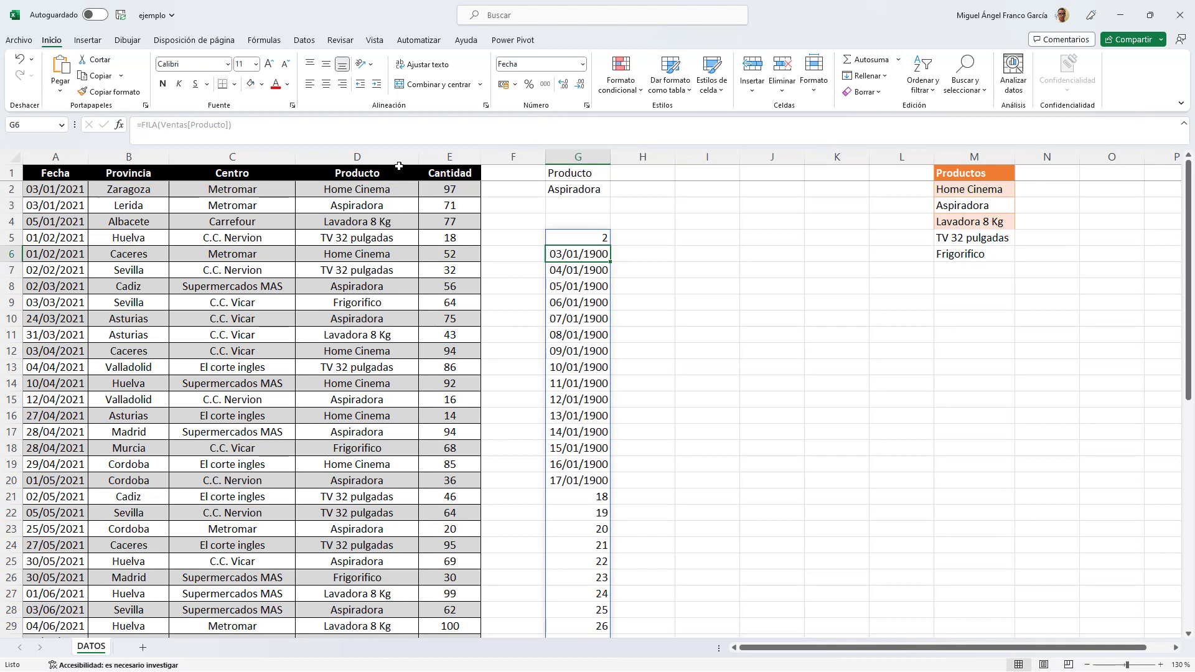
- Set the spilled row numbers from G6 down to G55 to the General number format and review the list to its end
key("ctrl+shift+Down")
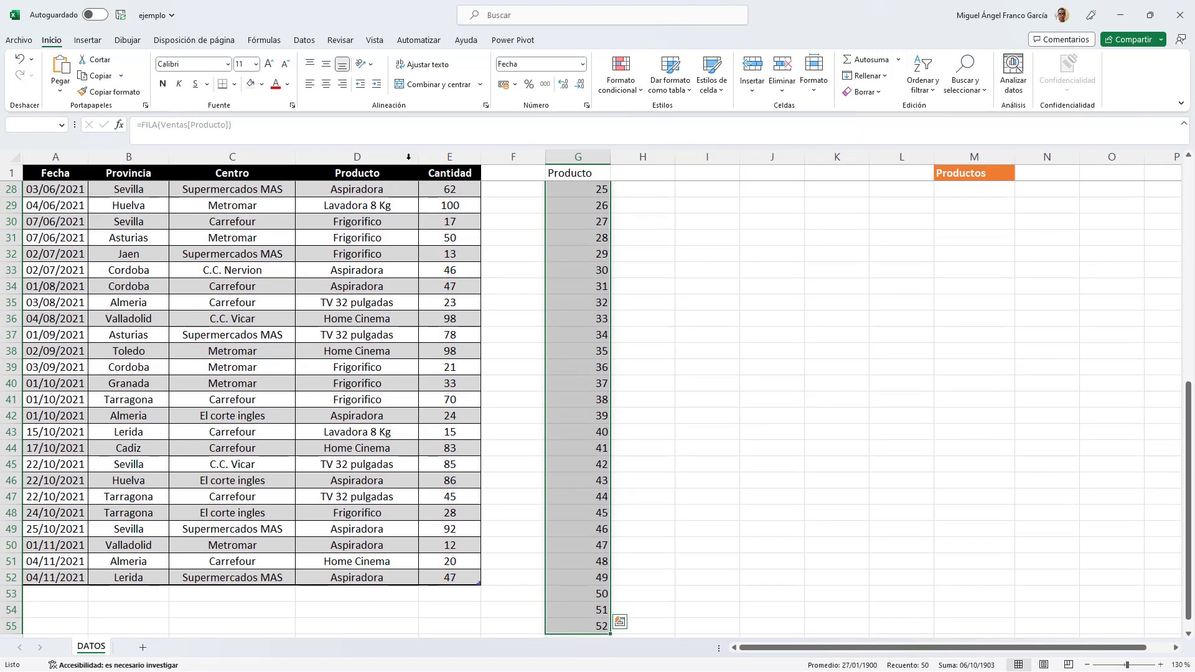
left_click(583, 65)
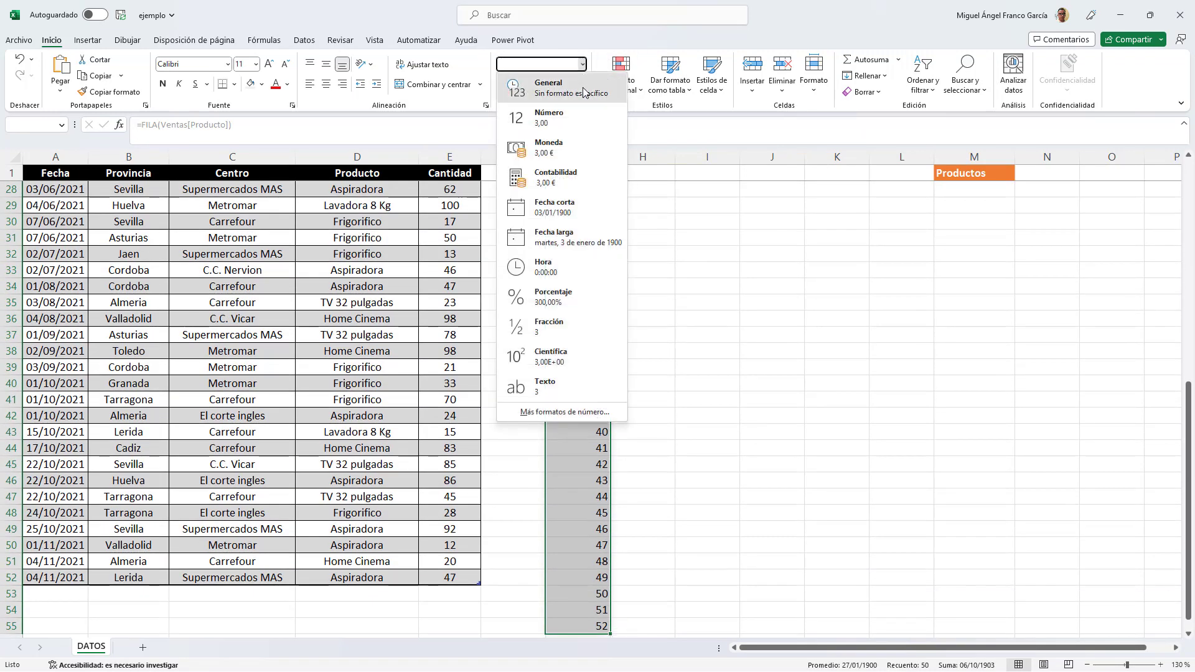
left_click(584, 92)
key("ctrl+Home")
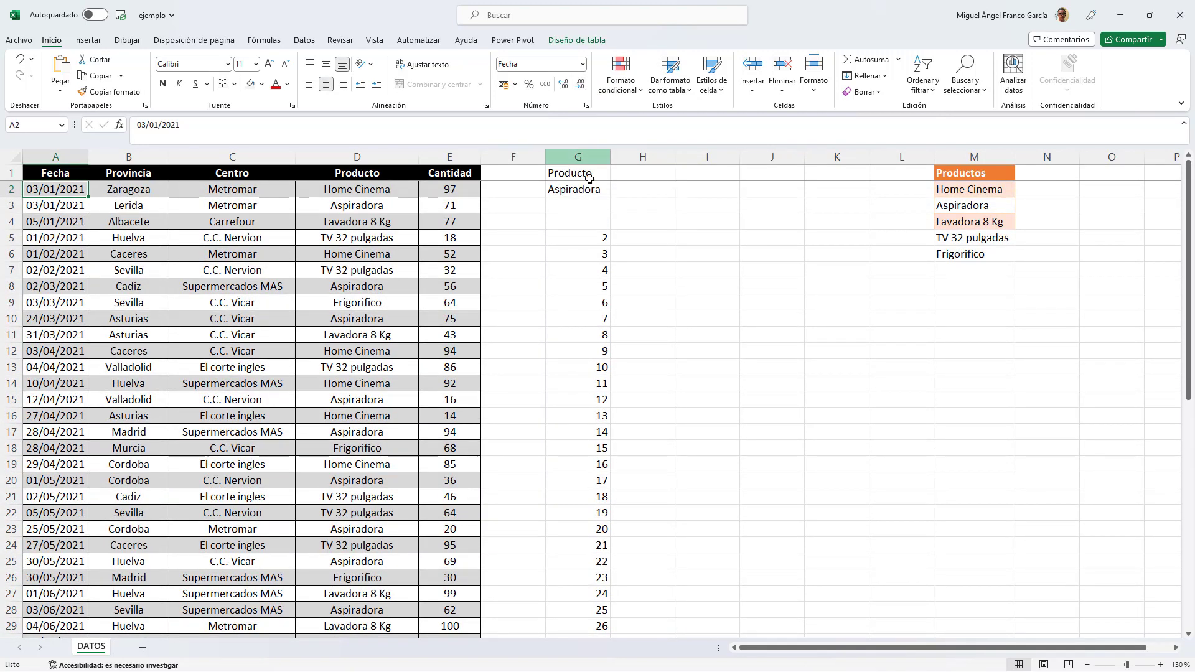
left_click(592, 236)
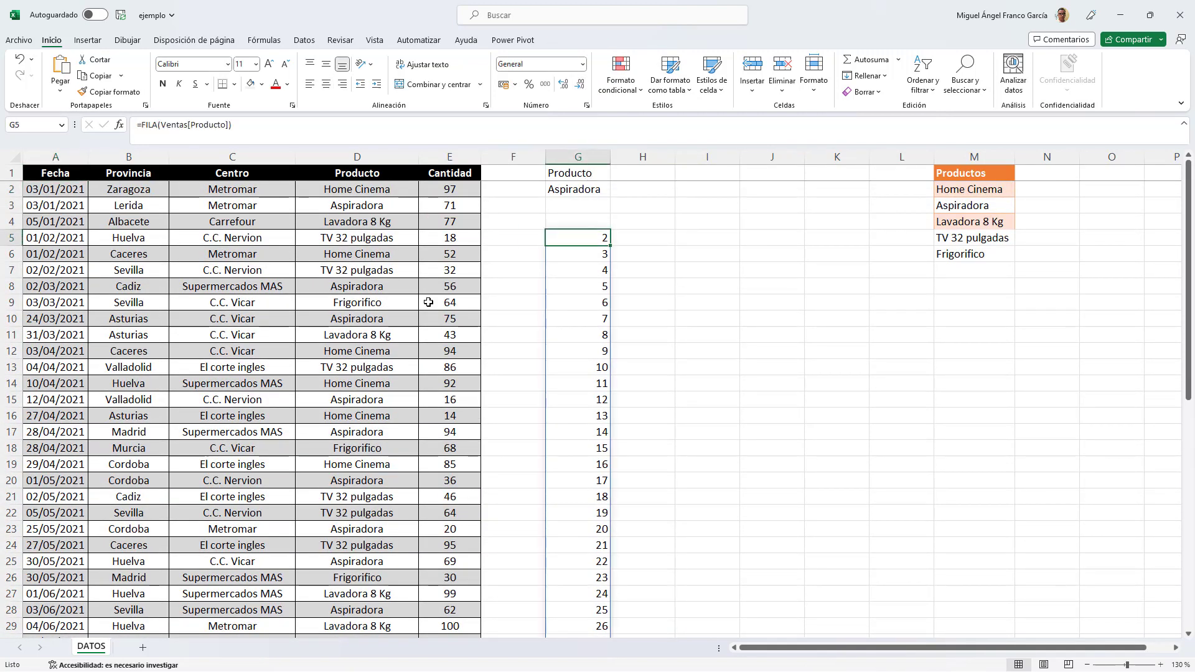
key("ctrl+Down")
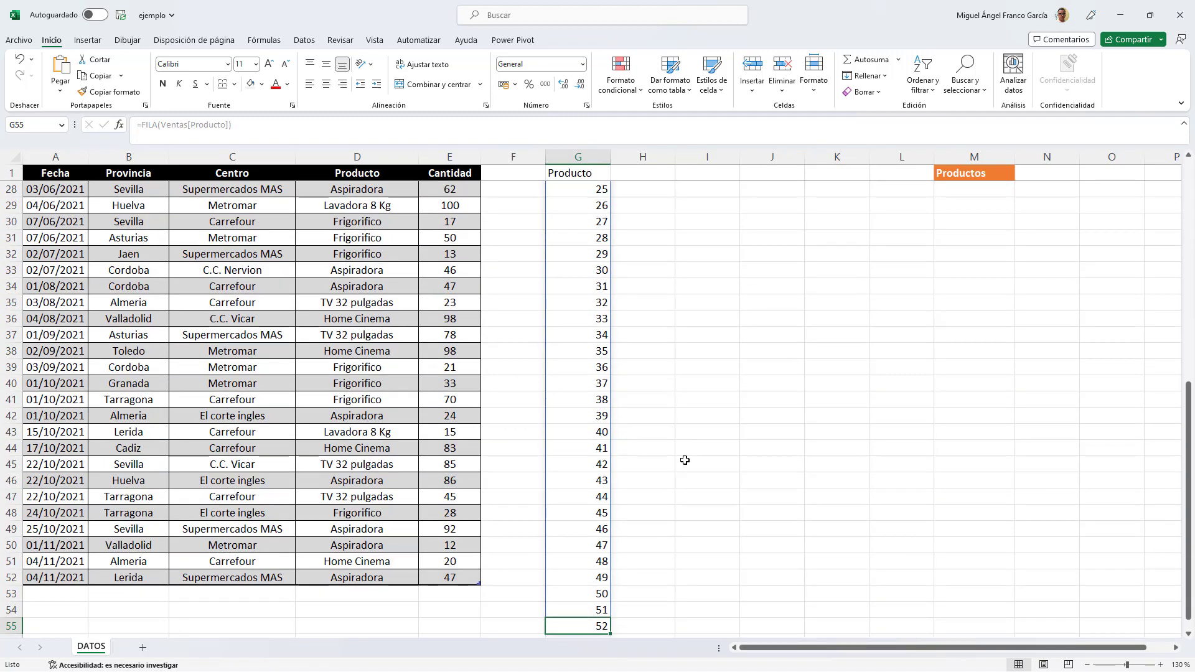
key("ctrl+Home")
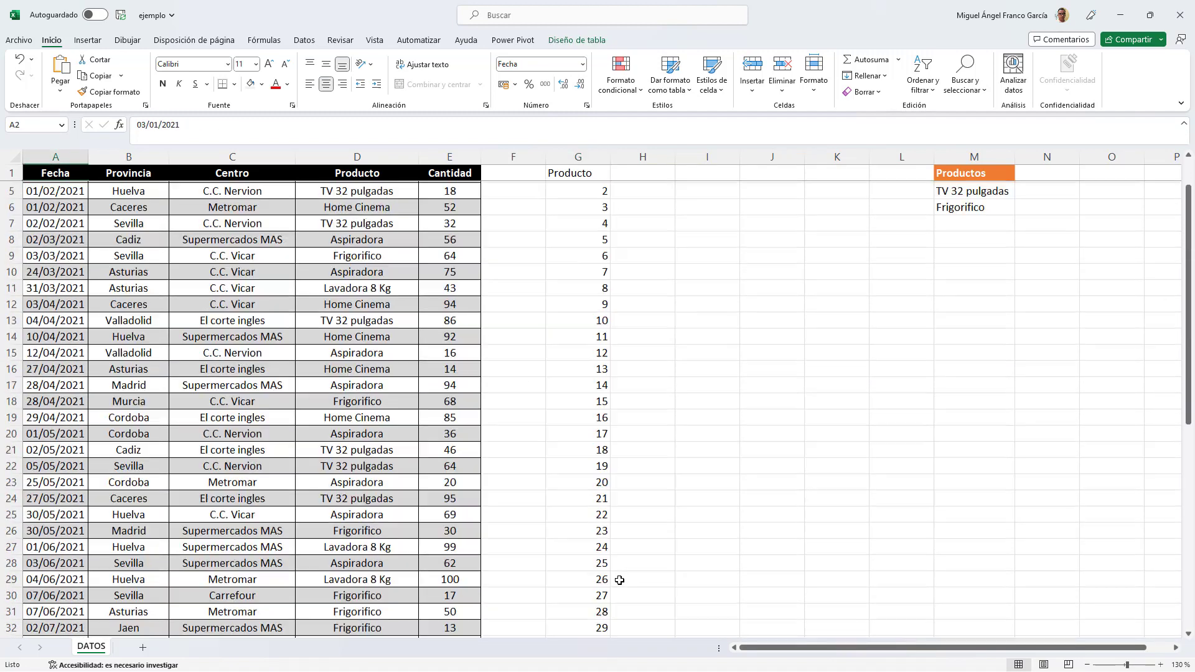
- Enclose the FILA(Ventas[Producto]) expression in G5 in parentheses and append a division operator after it
left_click(568, 239)
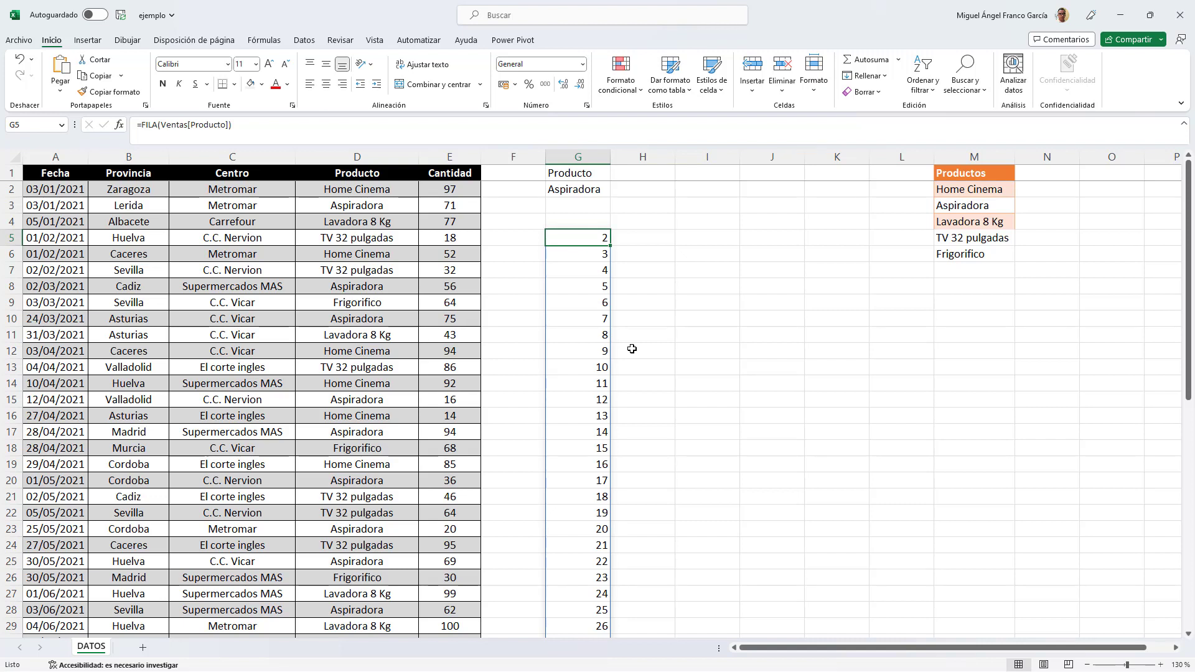
left_click(138, 127)
left_click(159, 126)
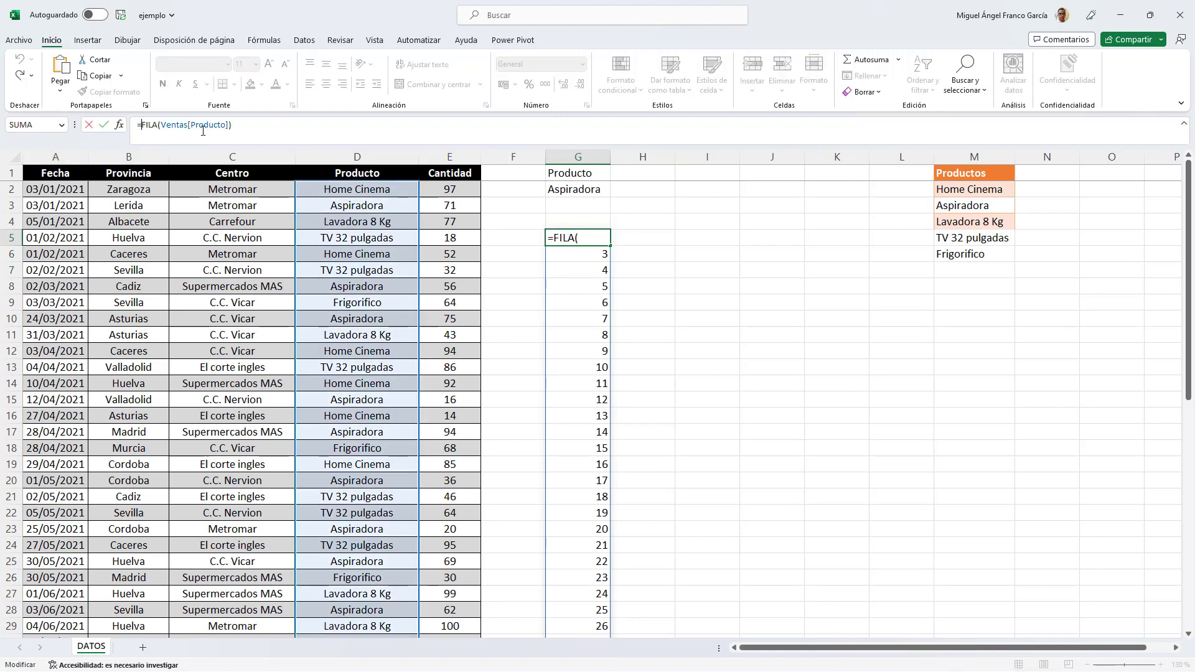
type("(")
key("End")
type(")/")
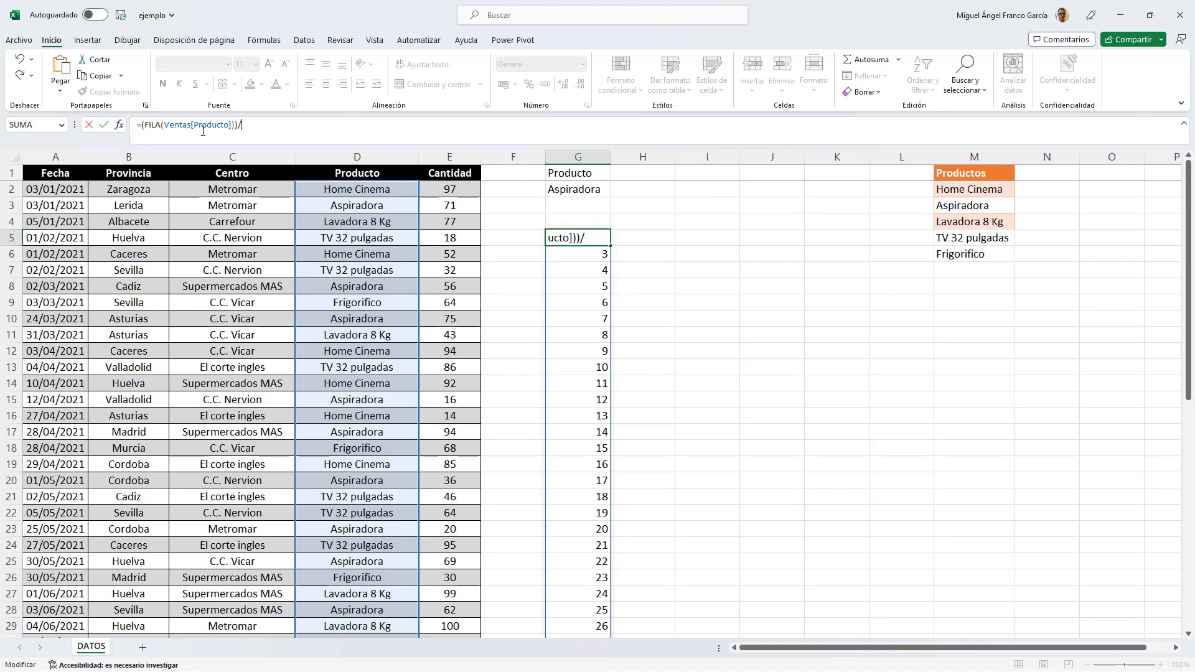
- Add the divisor (Ventas[Producto]=G2) to complete =(FILA(Ventas[Producto]))/(Ventas[Producto]=G2) in G5
type("(Ventas[")
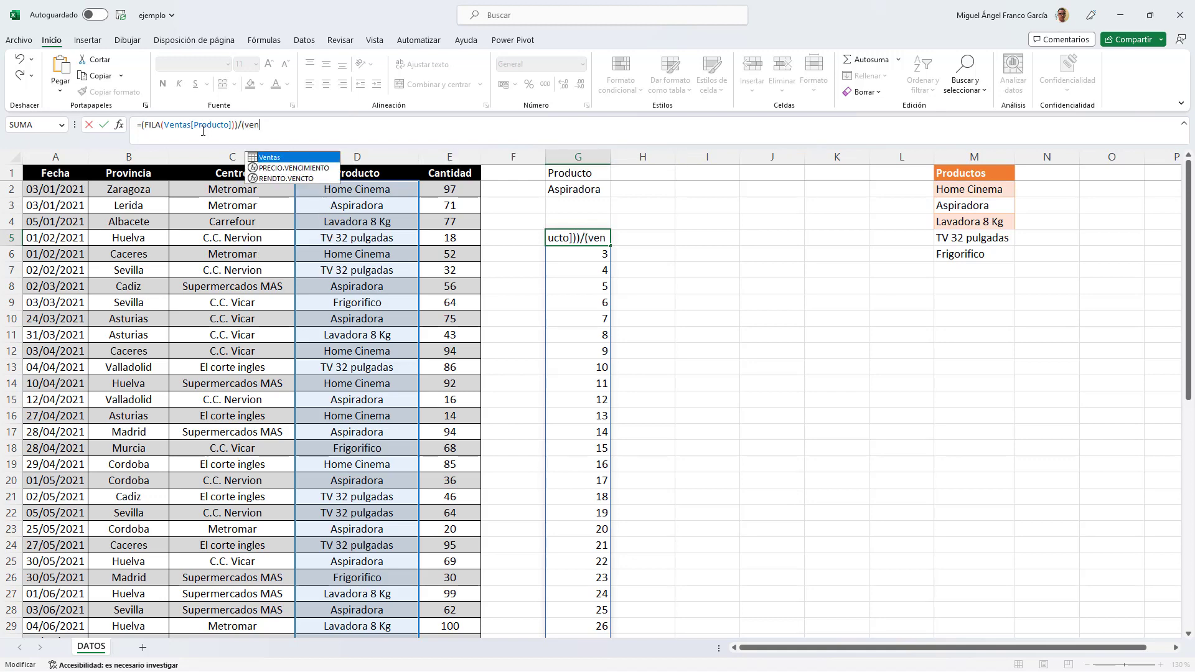
type("pro")
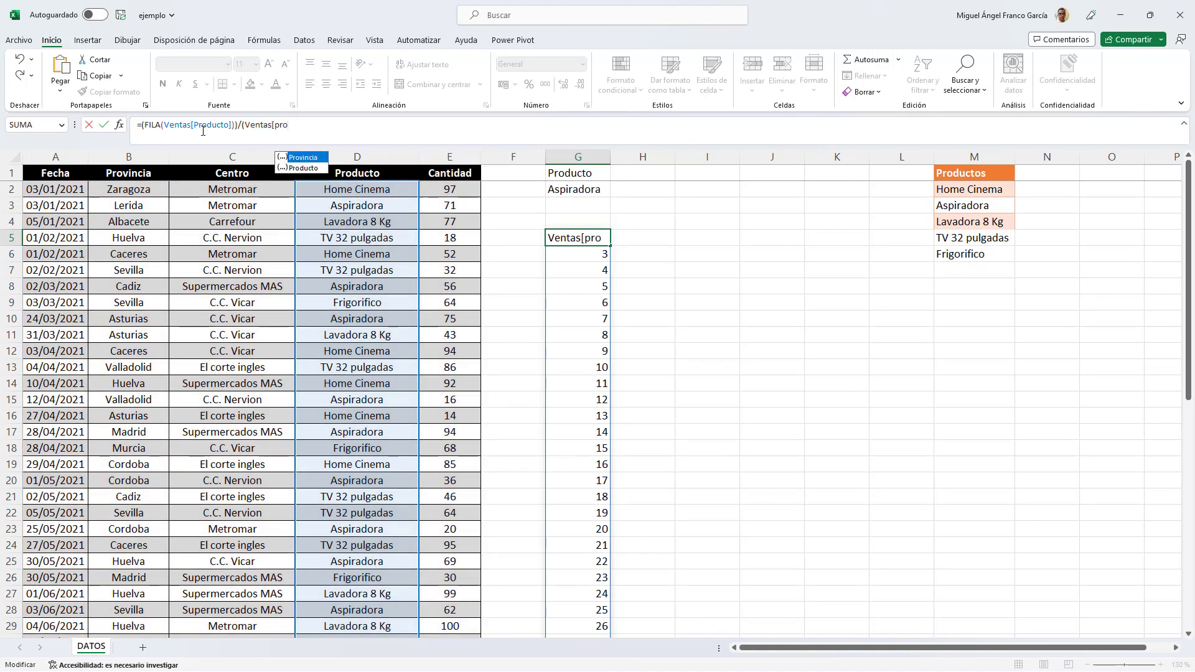
key("Down")
key("Tab")
type("]=")
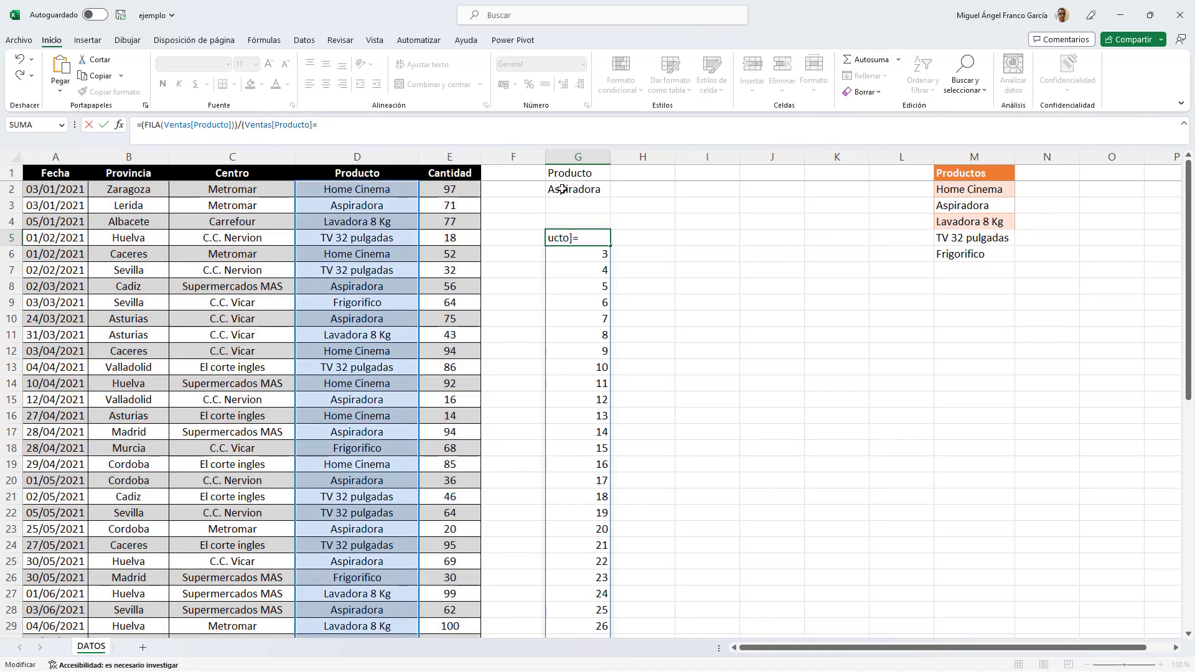
left_click(567, 186)
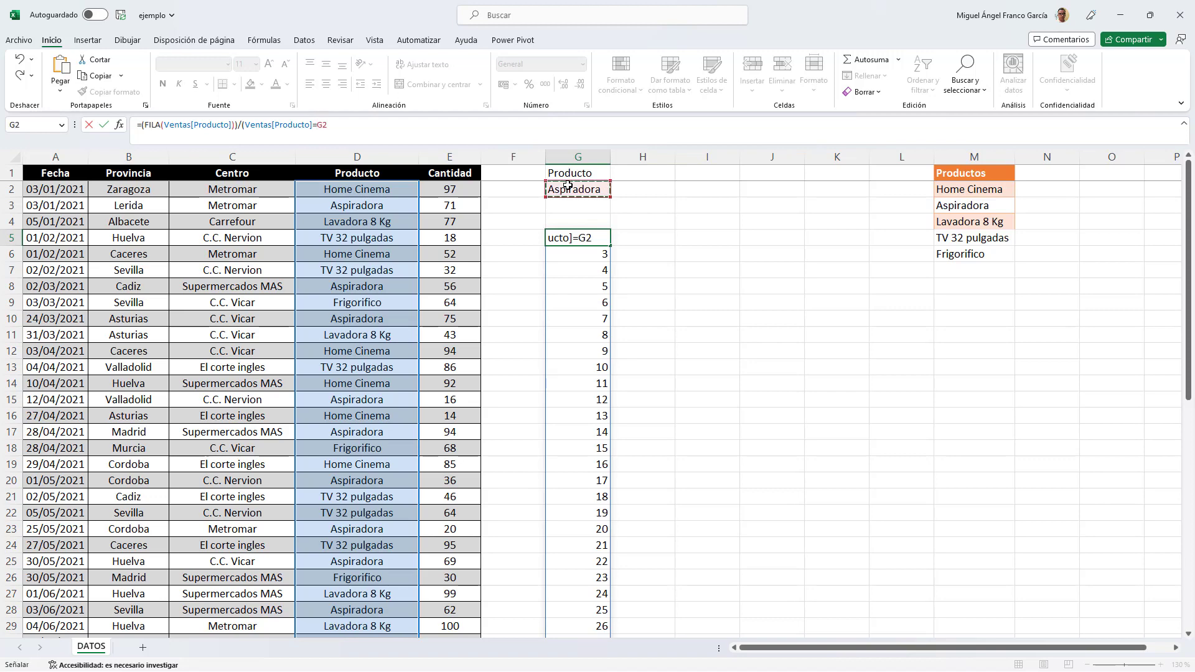
type(")")
key("ctrl+Return")
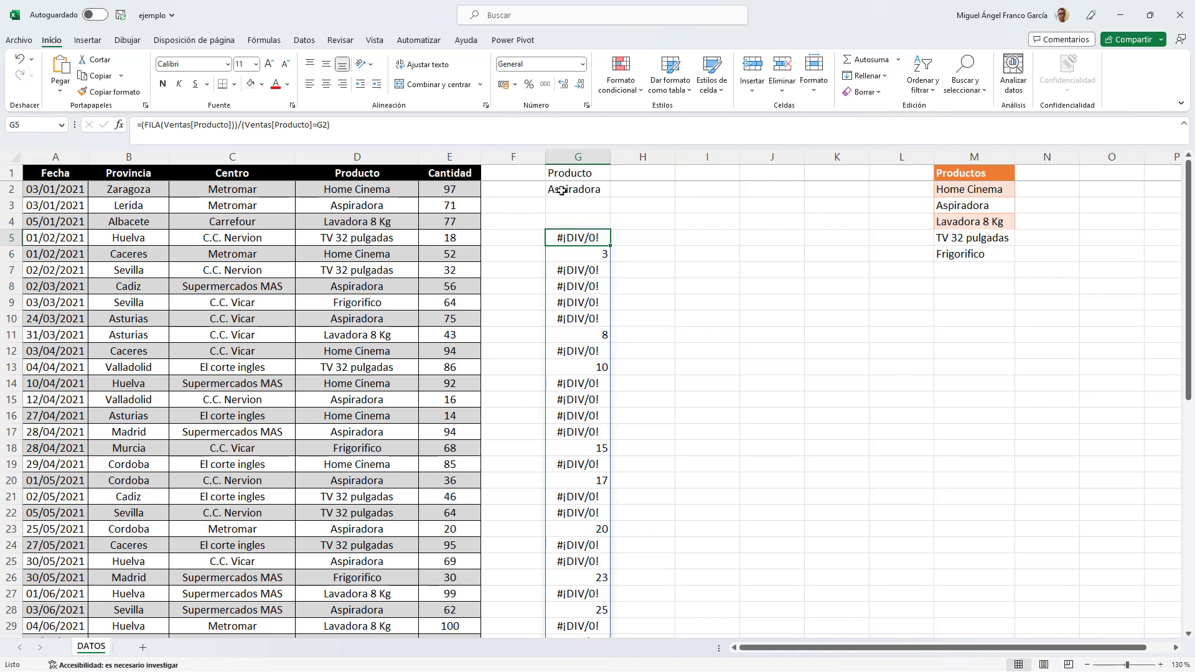
- Compare the row numbers returned in column G with rows 3, 8 and 10 of the sales table
left_click(583, 253)
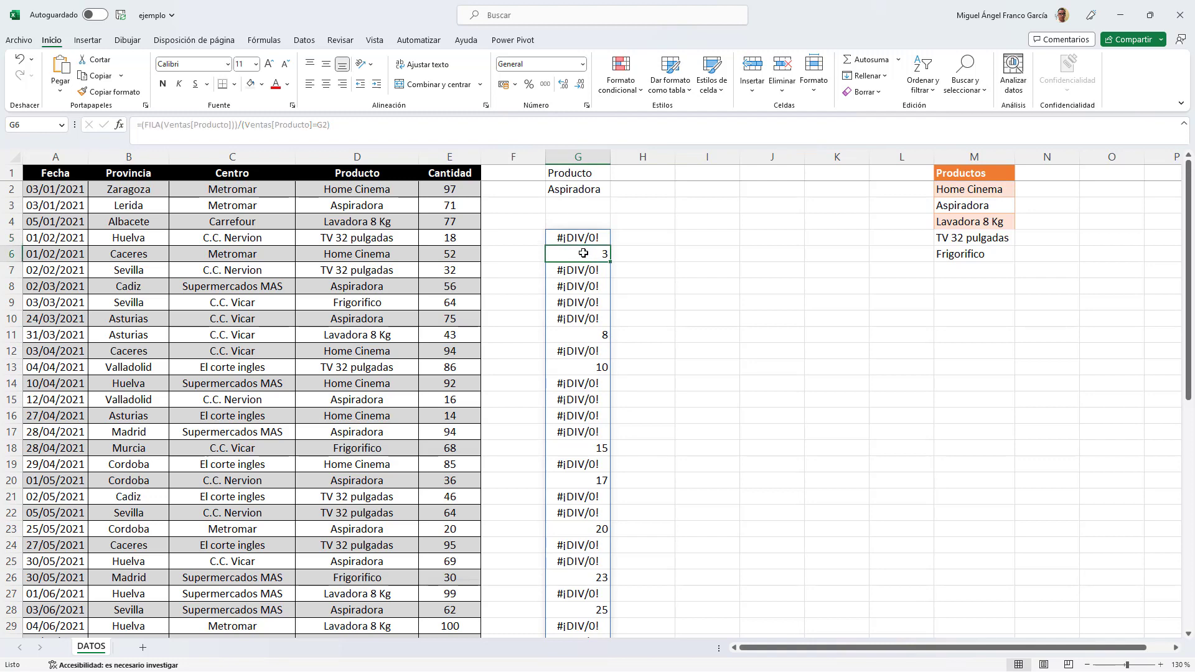
left_click(10, 205)
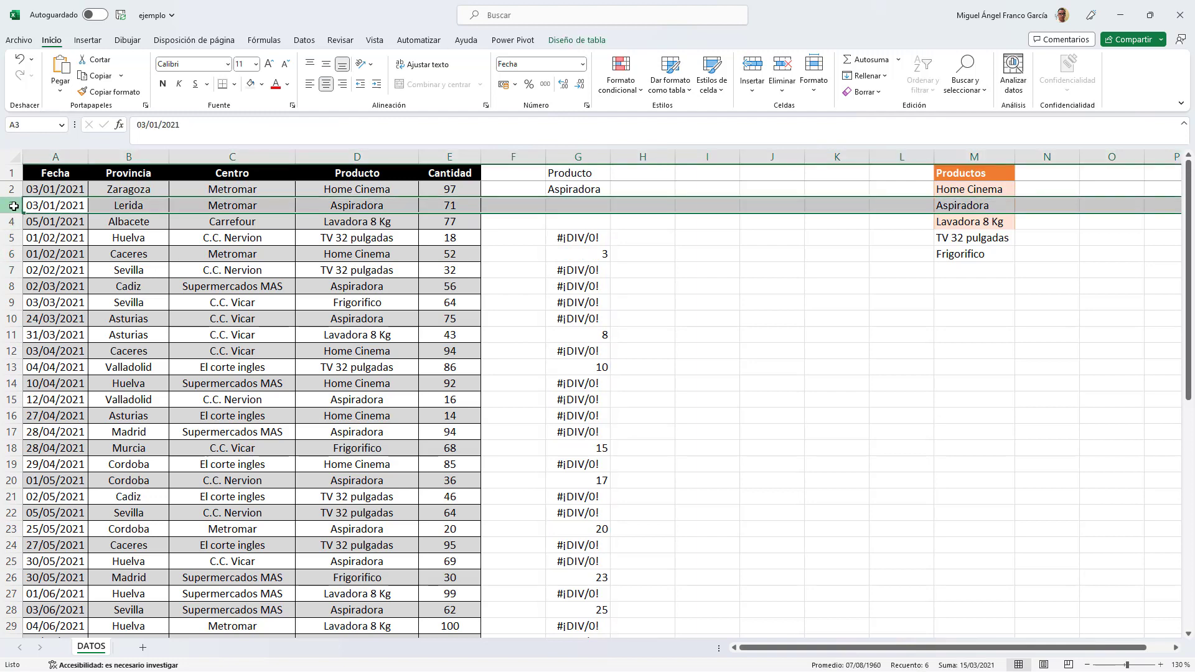
left_click(12, 286)
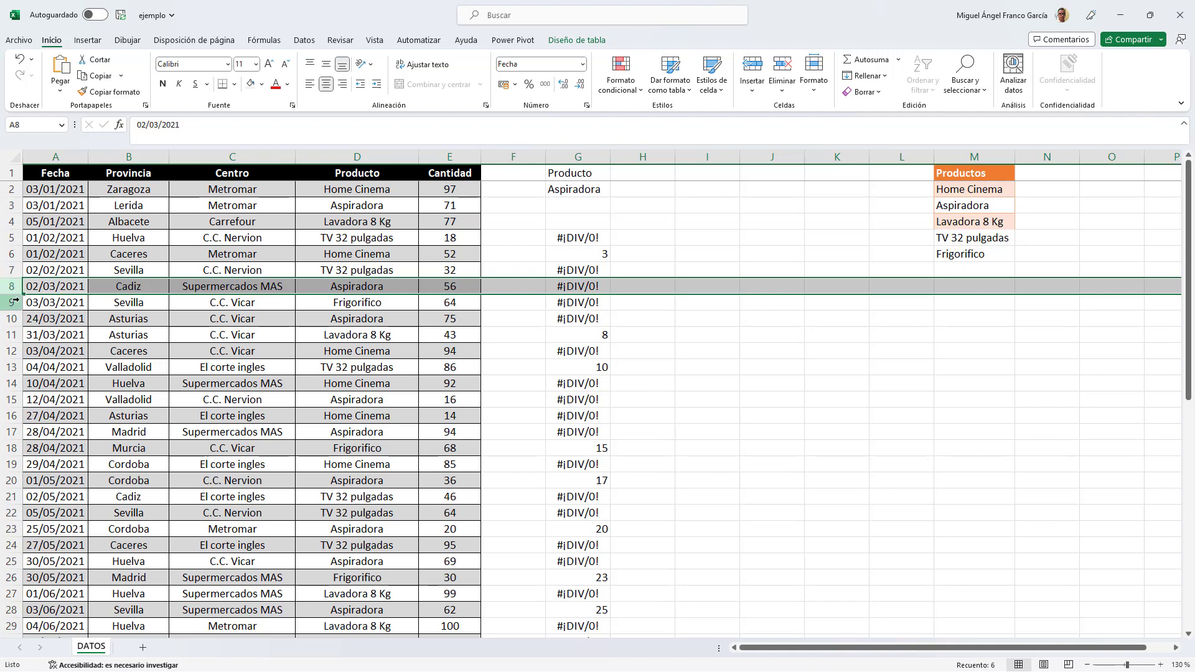
left_click(13, 318)
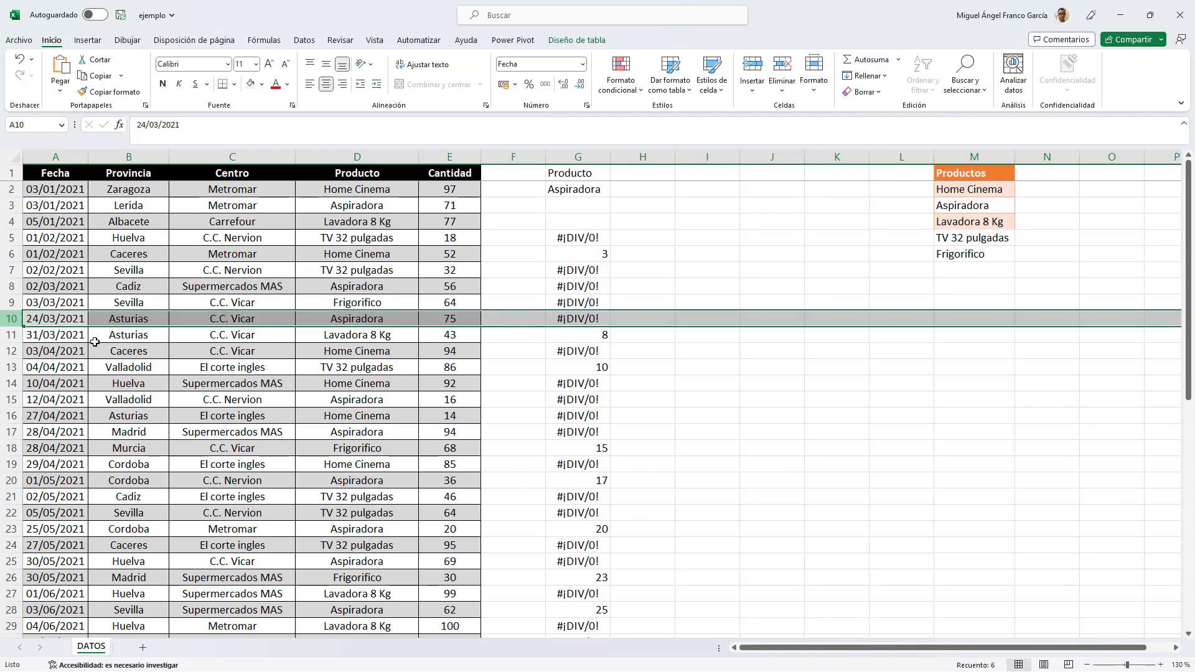
- Insert the AGREGAR function at the start of the G5 formula with function number 15 as its first argument
left_click(578, 239)
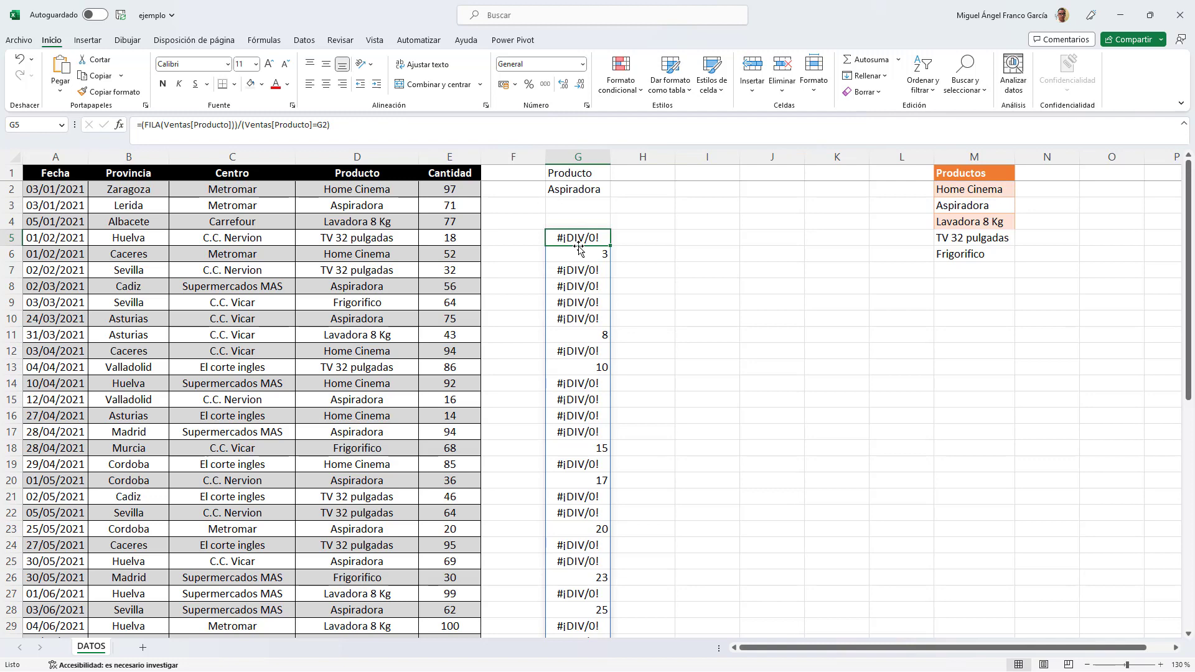
left_click(141, 126)
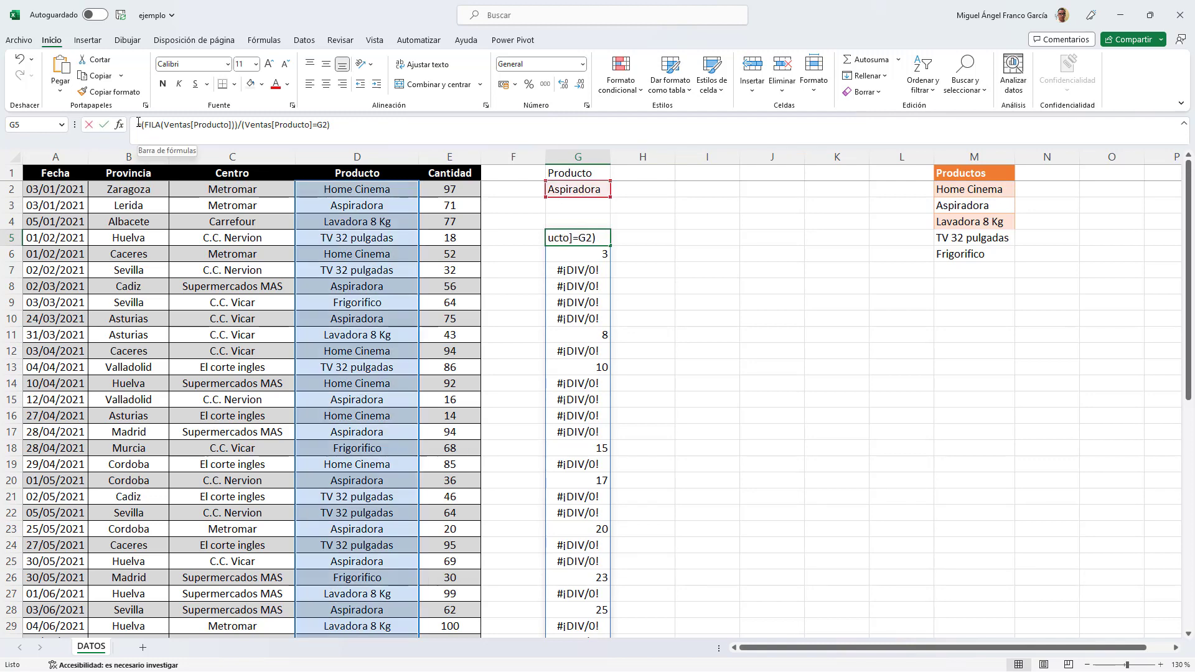
type("AGREGAR")
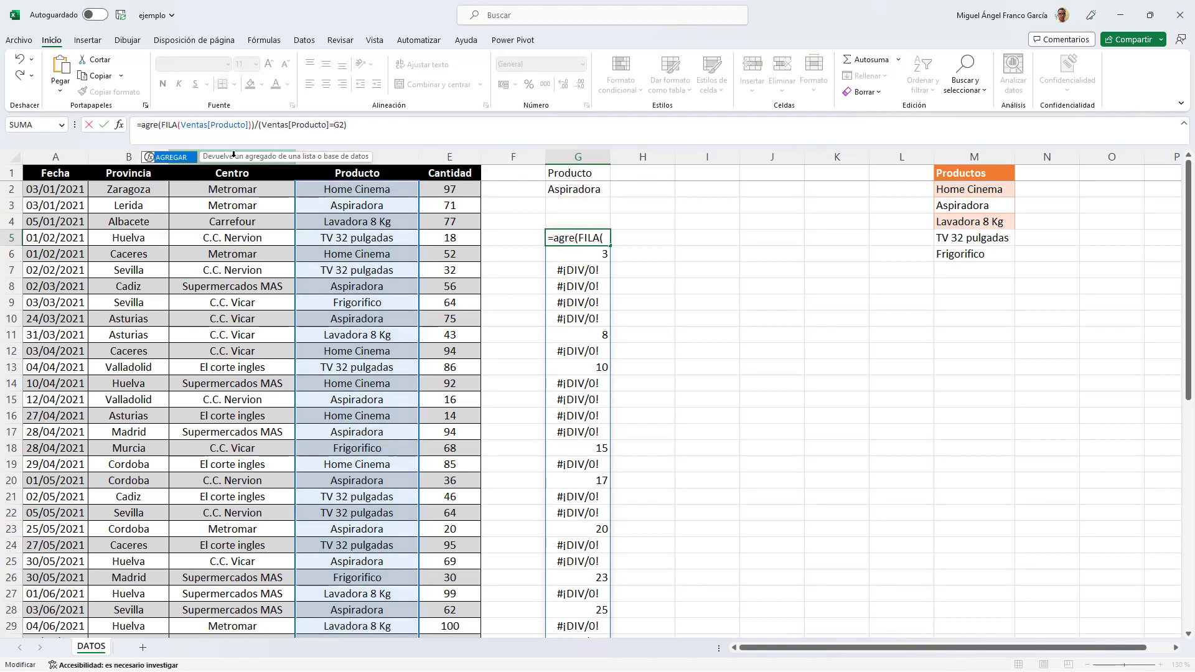
type("(")
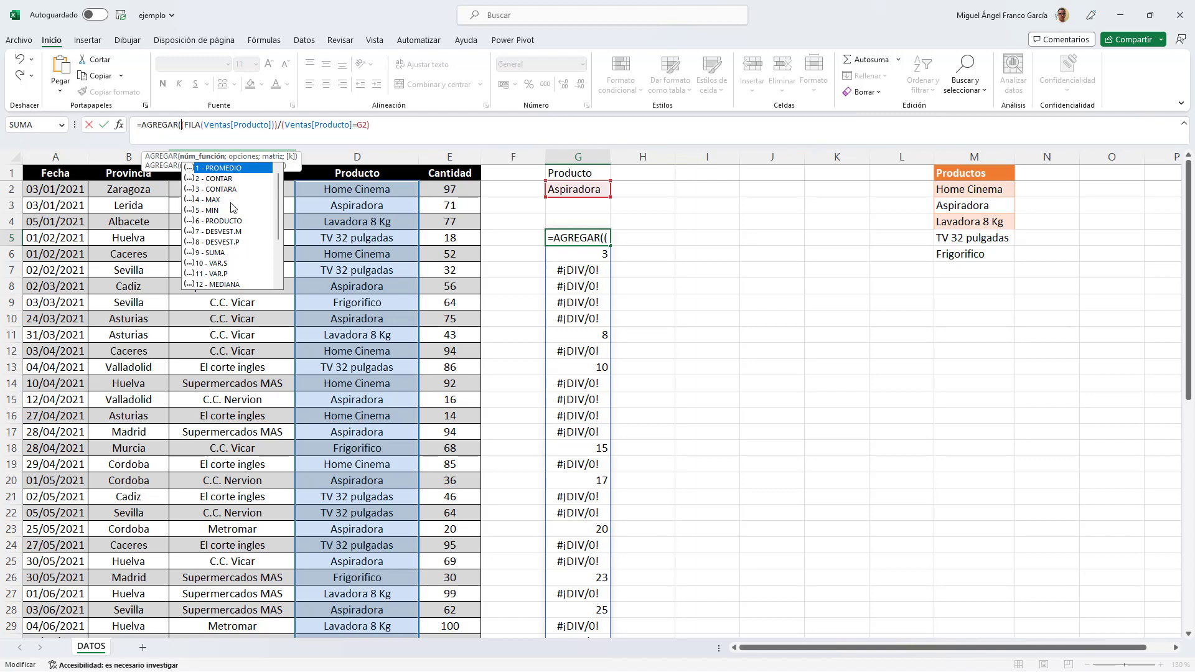
scroll(233, 211, "down", 2)
double_click(222, 251)
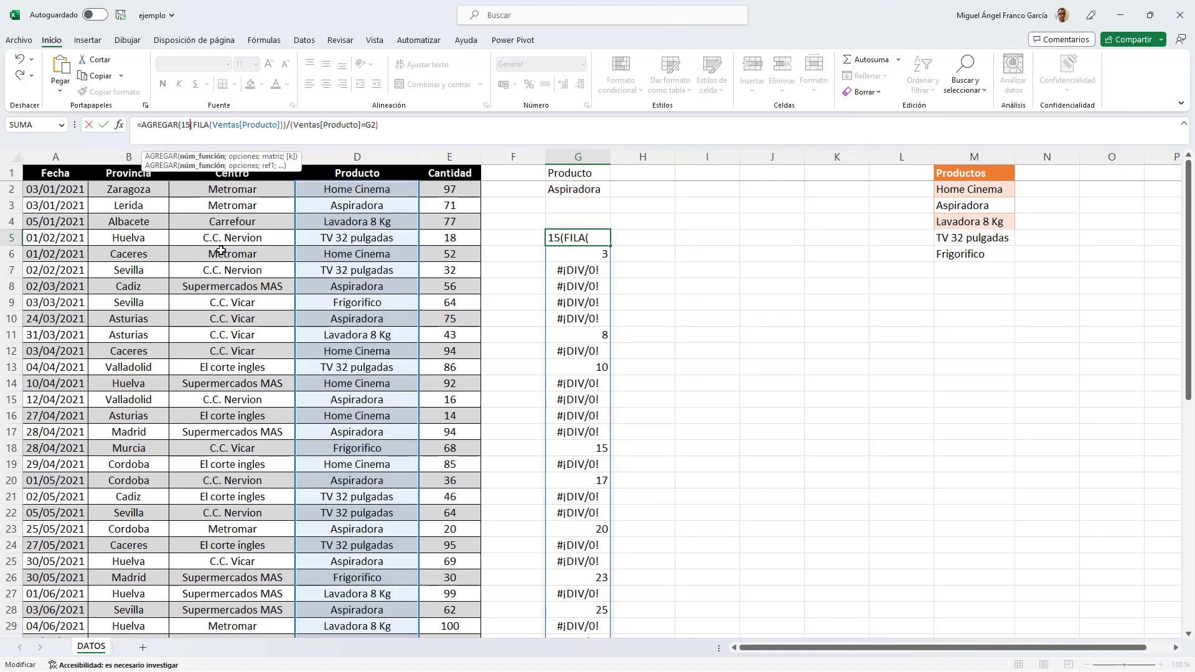
- Set the options argument of AGREGAR to 6 - Omitir valores de error, with the existing division as its array argument
type(";")
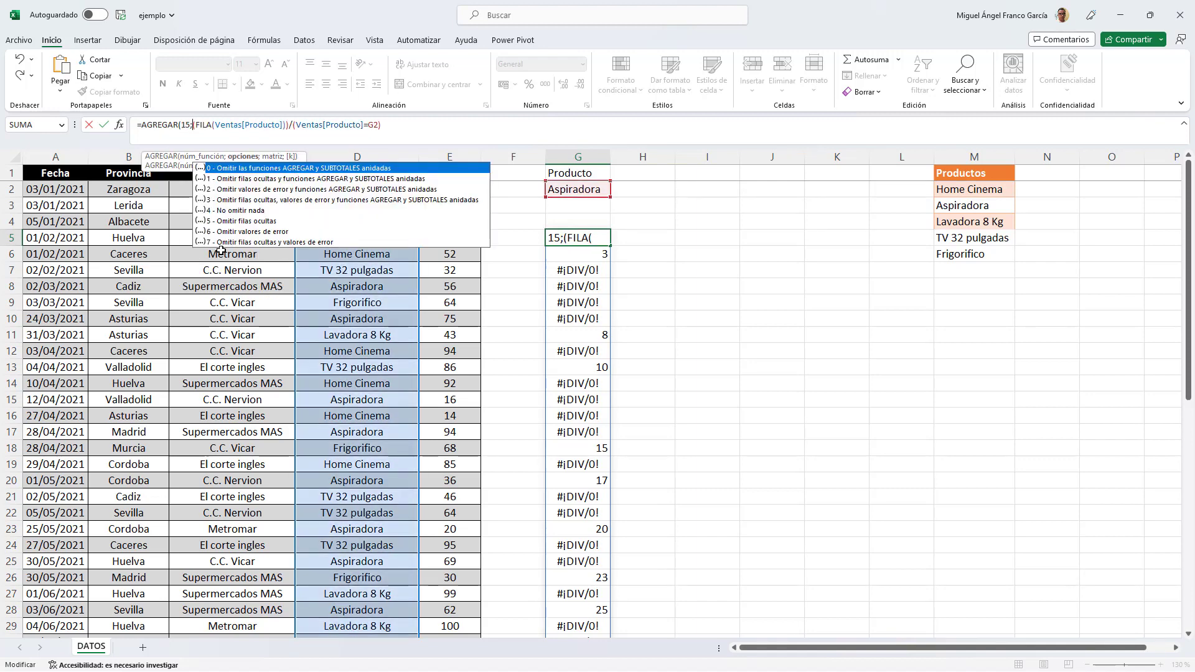
key("Down")
key("Down")
key("Down")
key("Down")
key("Down")
key("Down")
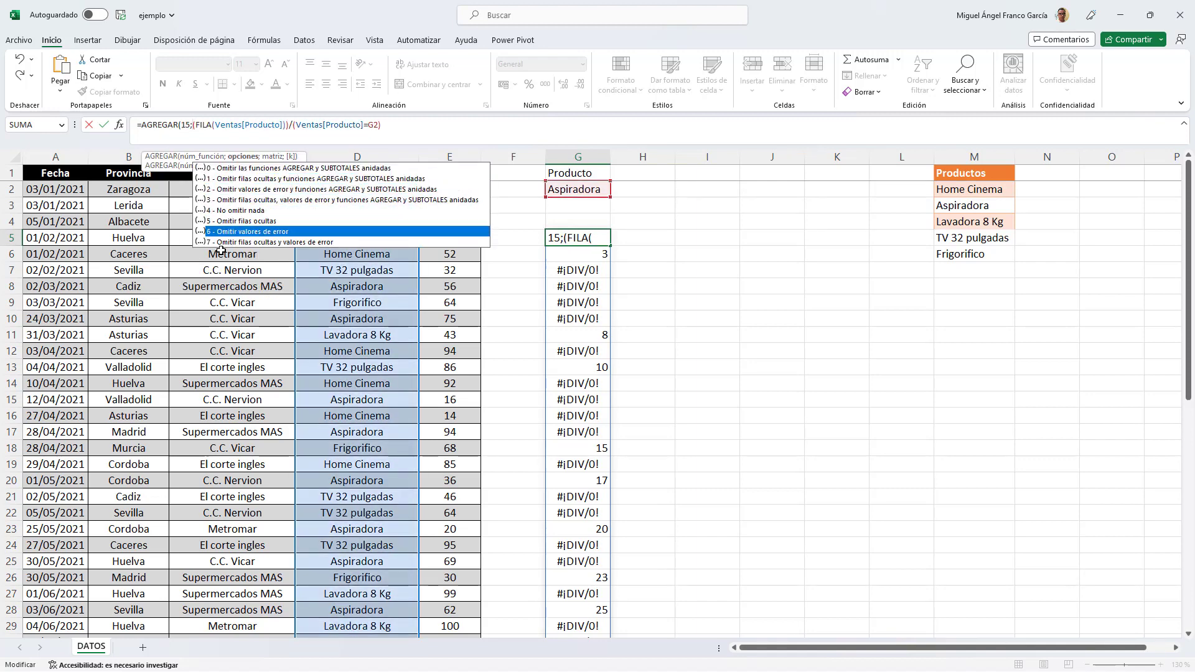
key("Tab")
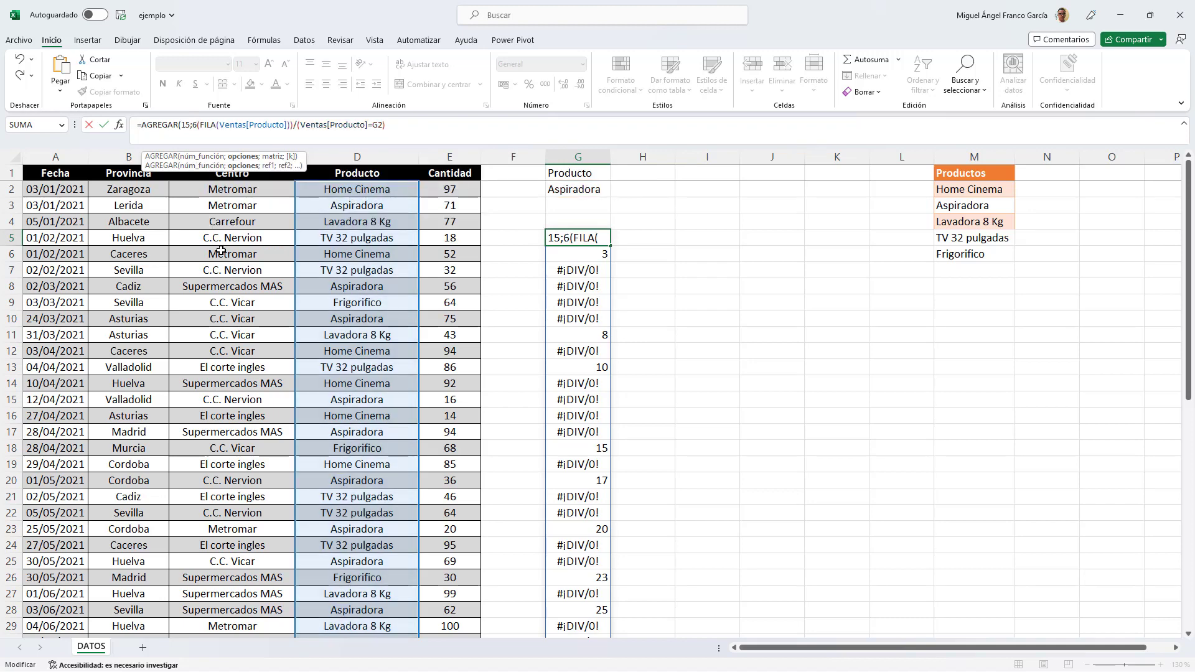
type(";")
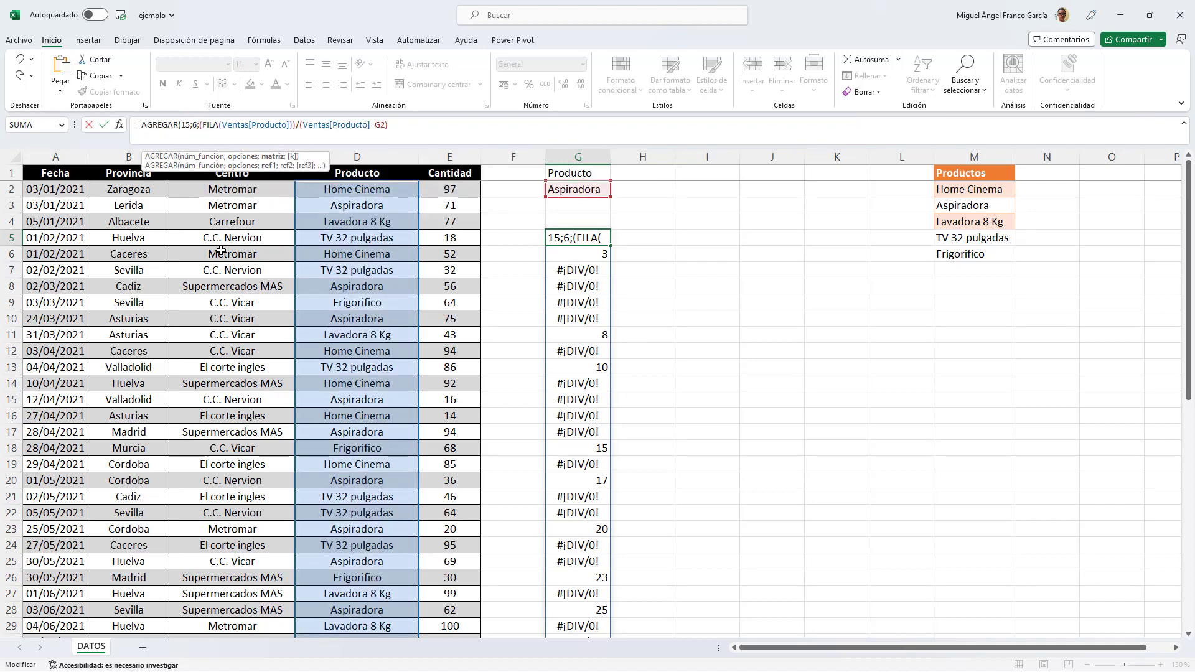
- Add FILAS(G5:G5) as the k argument of AGREGAR in the G5 formula and close the function
left_click(419, 122)
type(";")
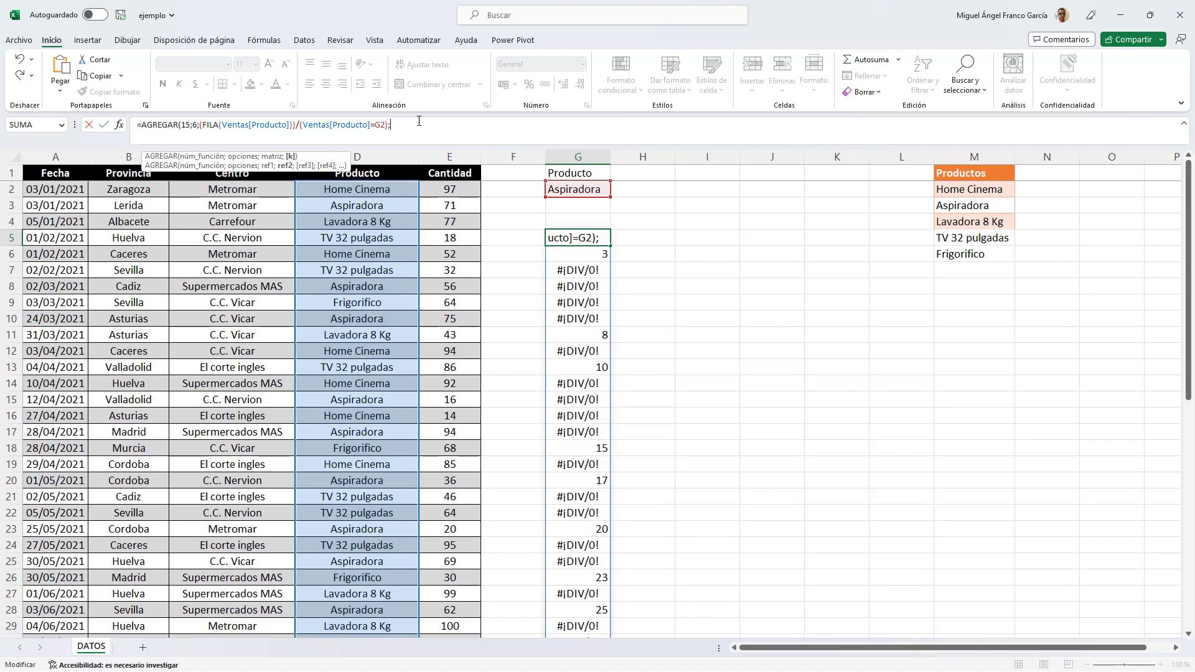
type("FILAS(")
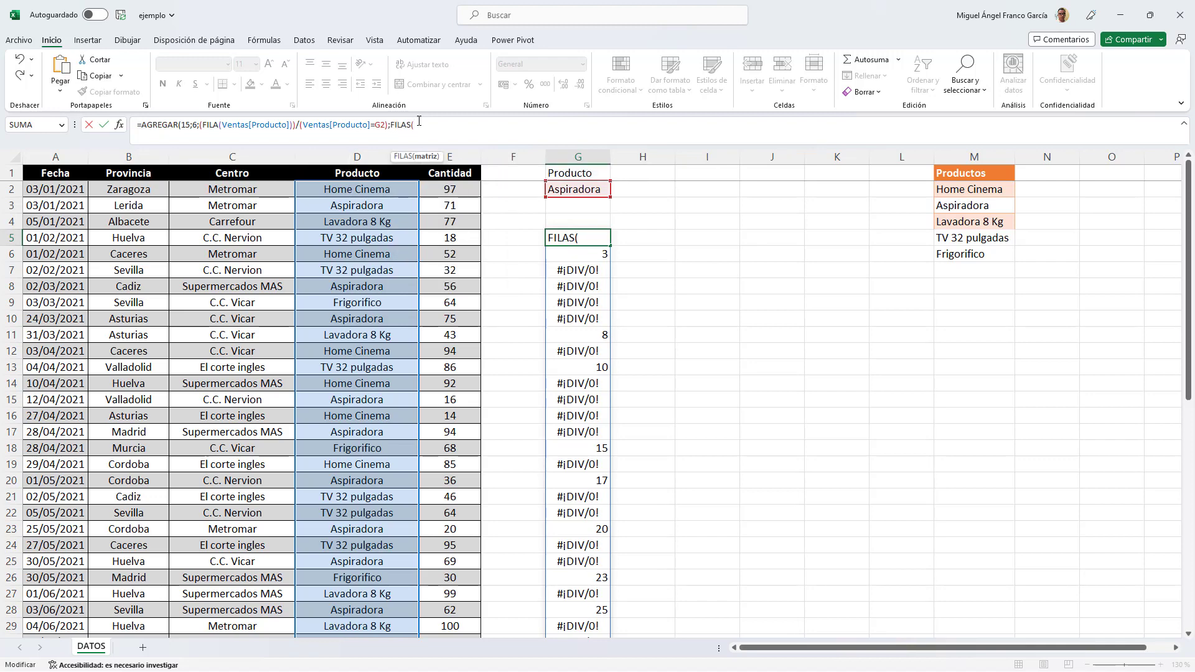
type("g")
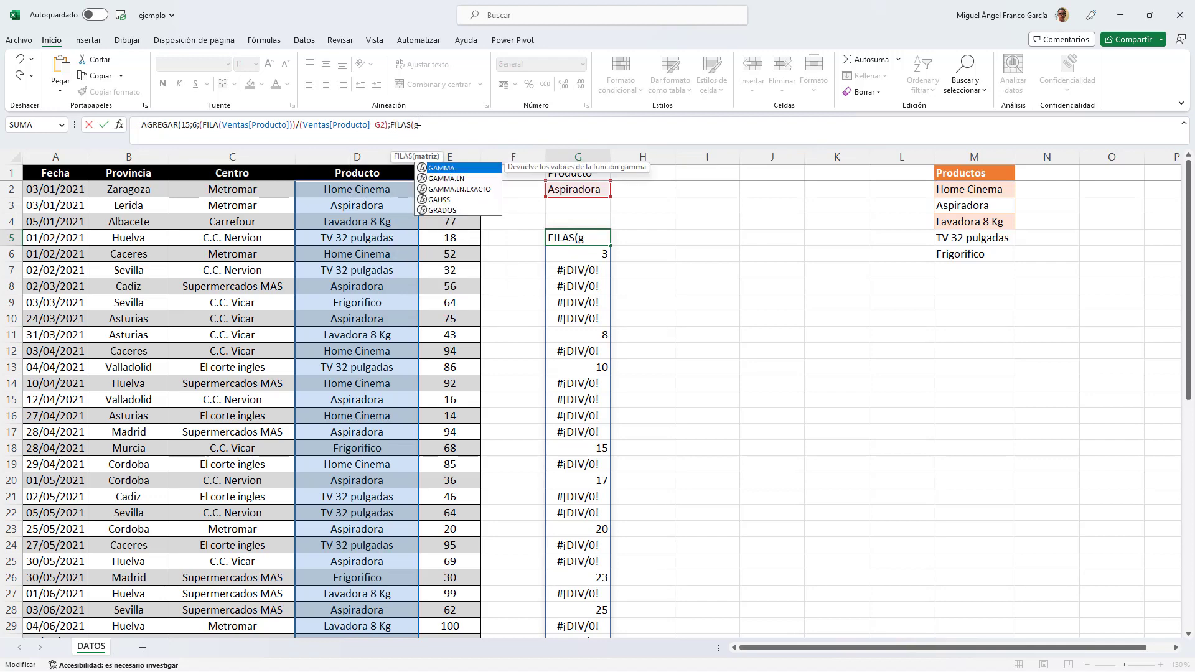
type("5:g5")
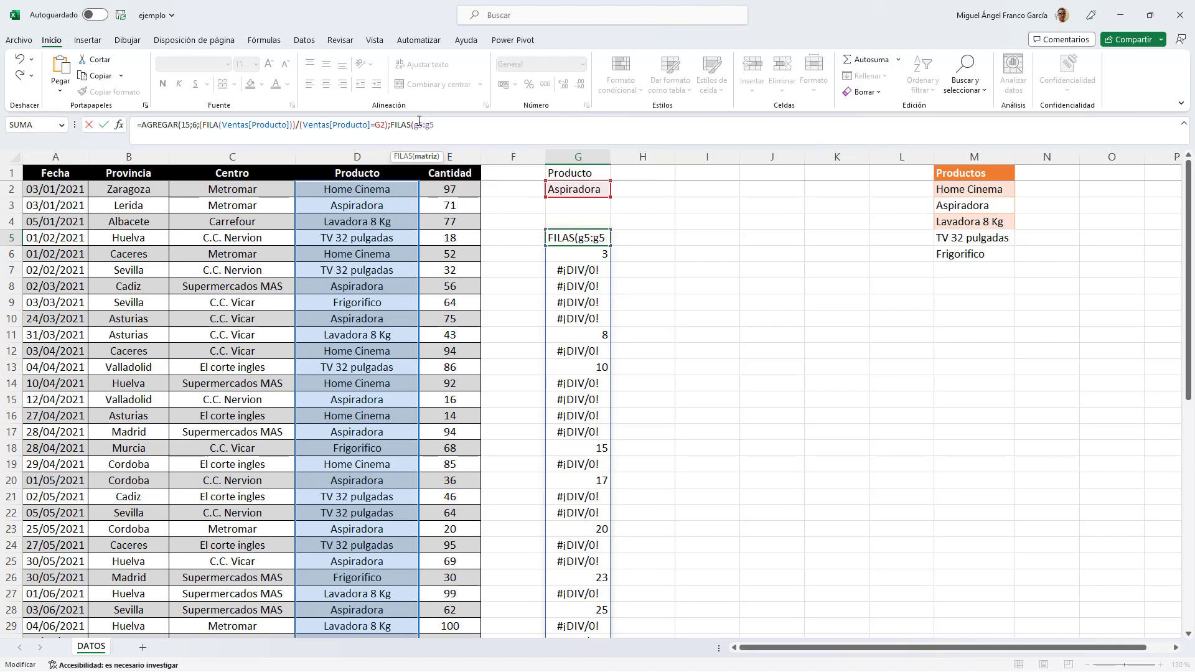
type(")")
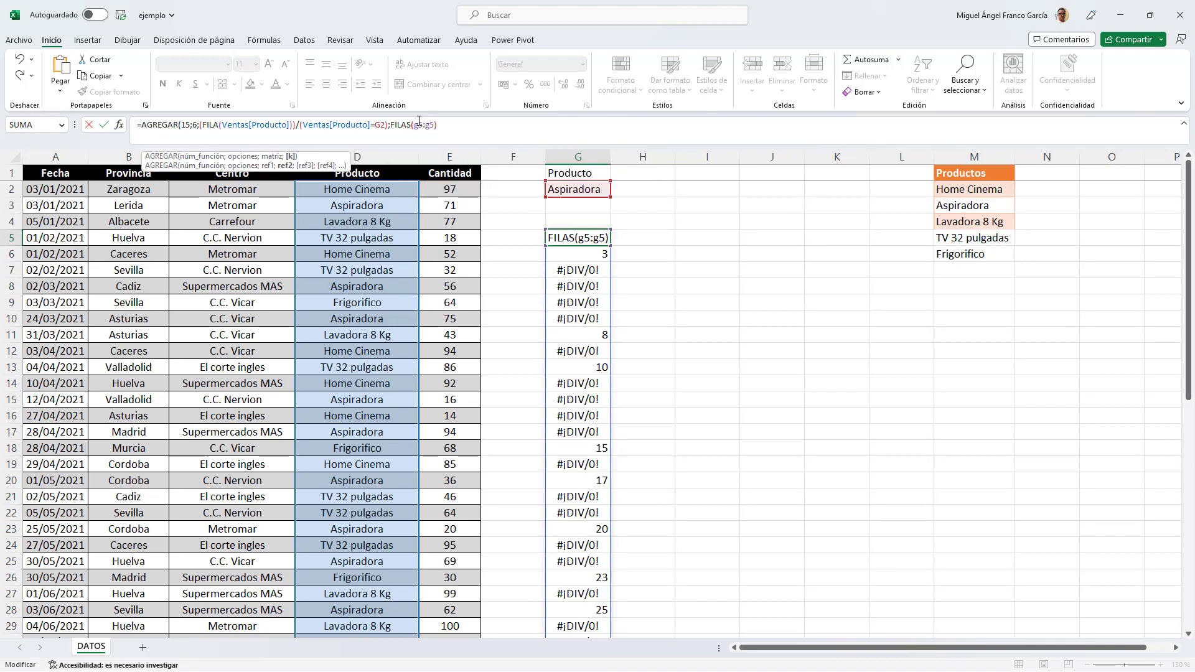
type(")")
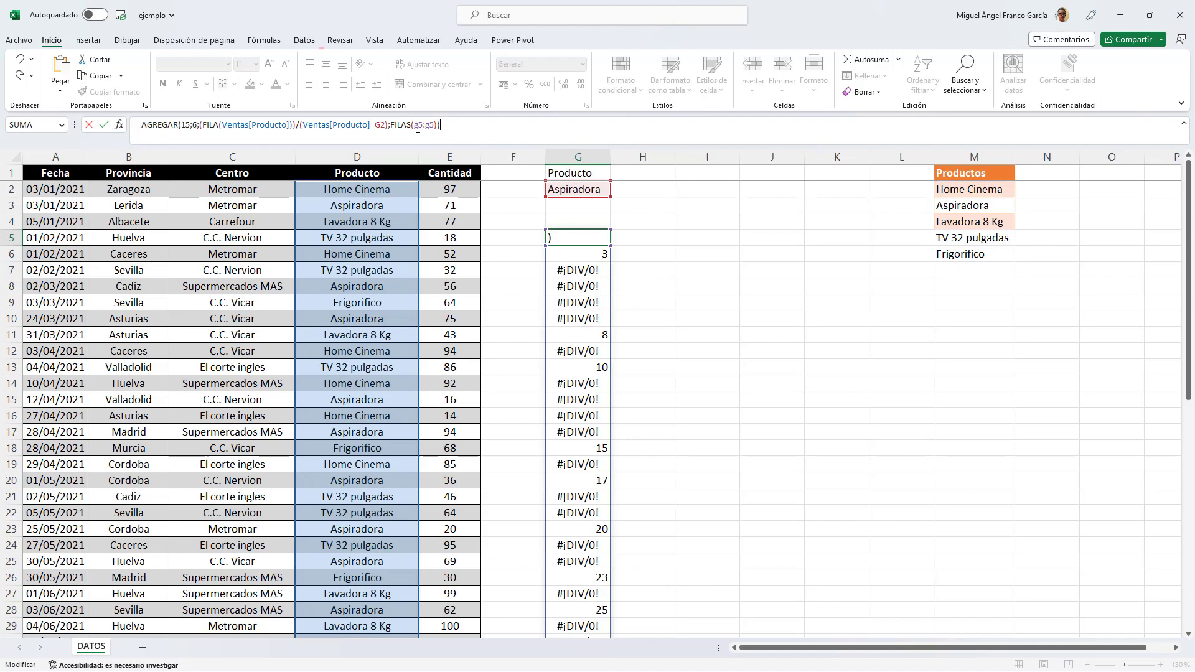
- Make the start of the FILAS range absolute as $G$5 and the product criterion absolute as $G$2 in the G5 formula
left_click(417, 127)
key("F4")
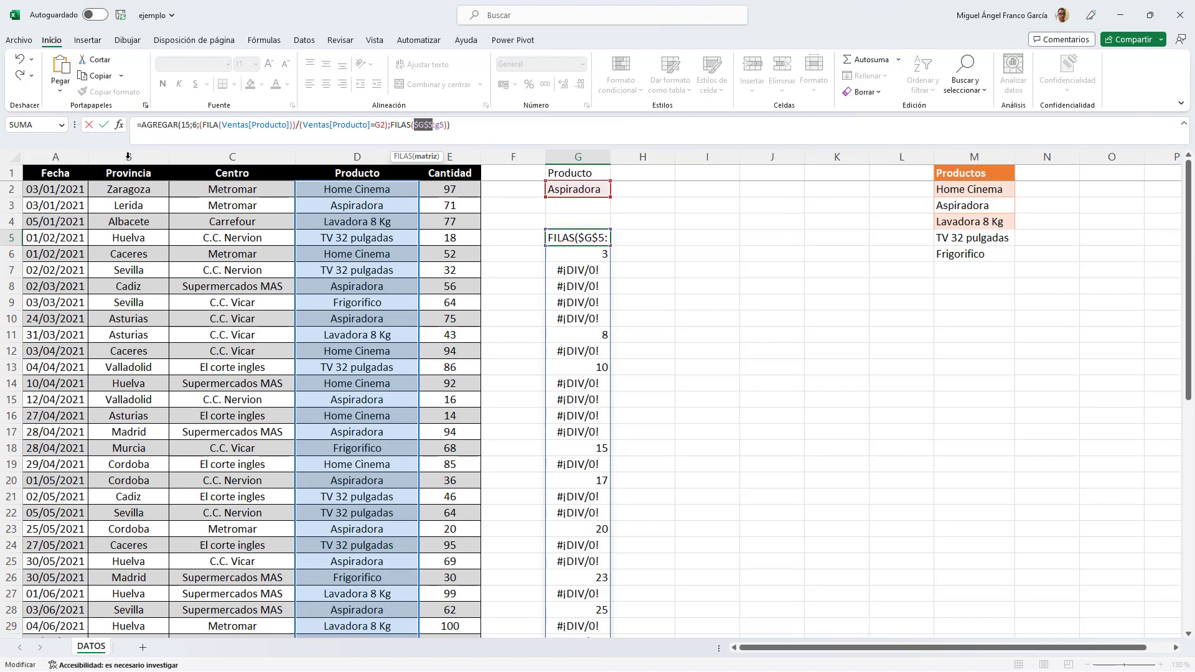
left_click(104, 125)
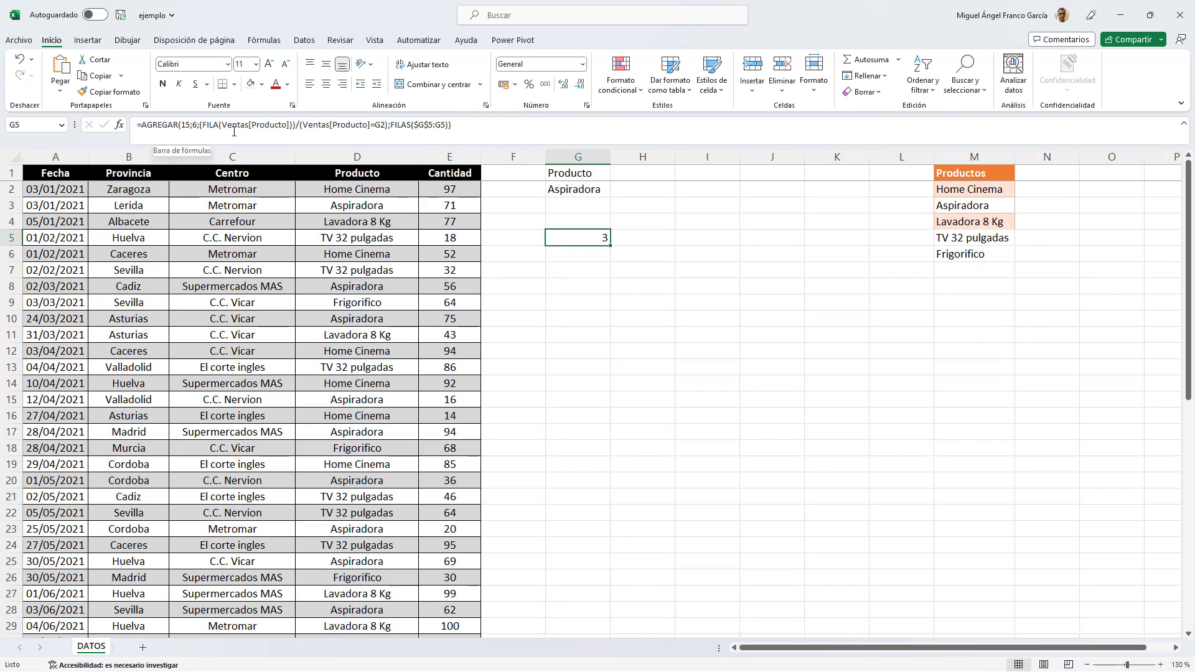
left_click(383, 125)
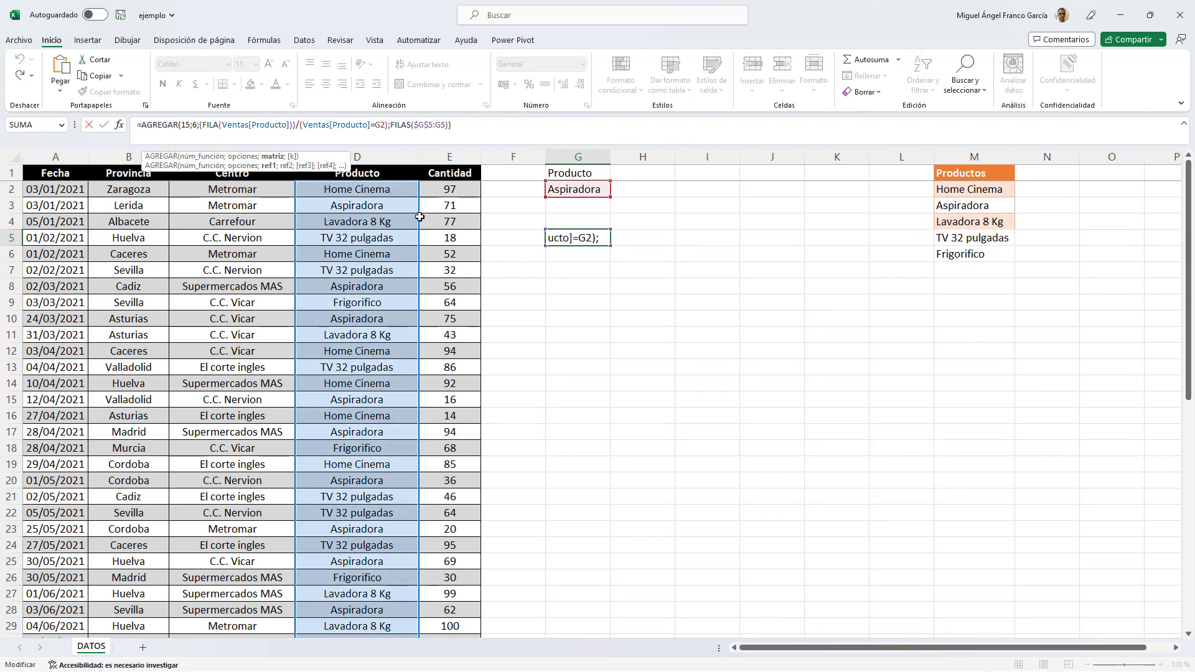
key("F4")
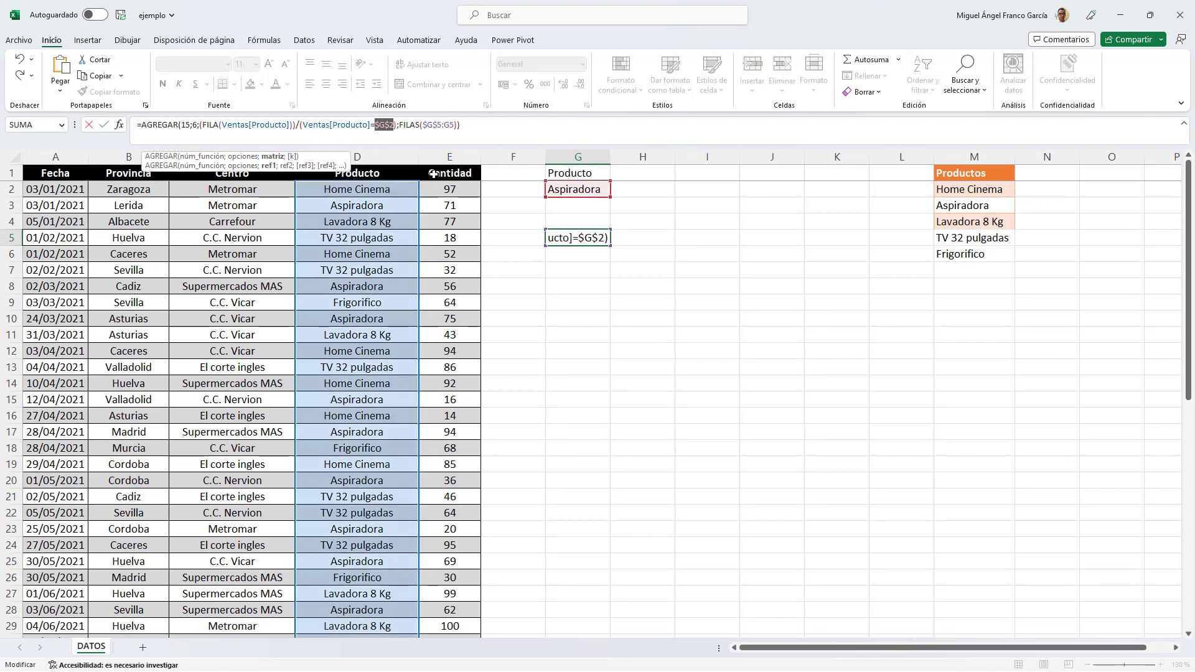
left_click(103, 127)
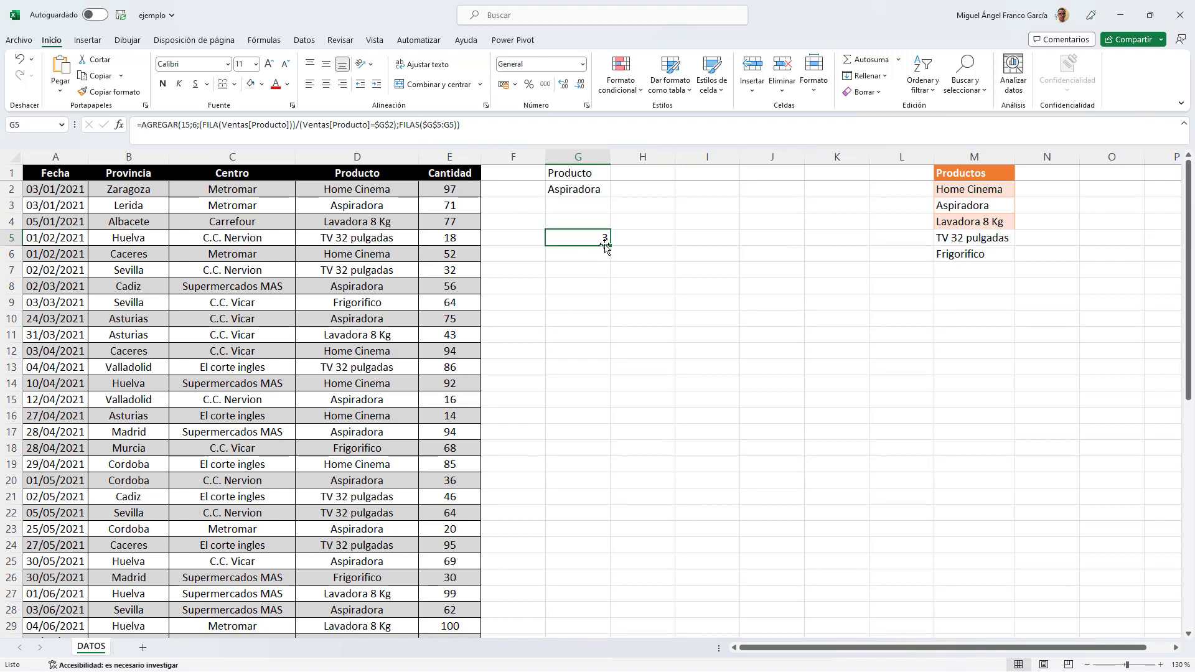
- Fill the AGREGAR formula from G5 down to G24 and review the returned row numbers
left_click_drag(609, 245, 607, 551)
left_click_drag(588, 238, 587, 551)
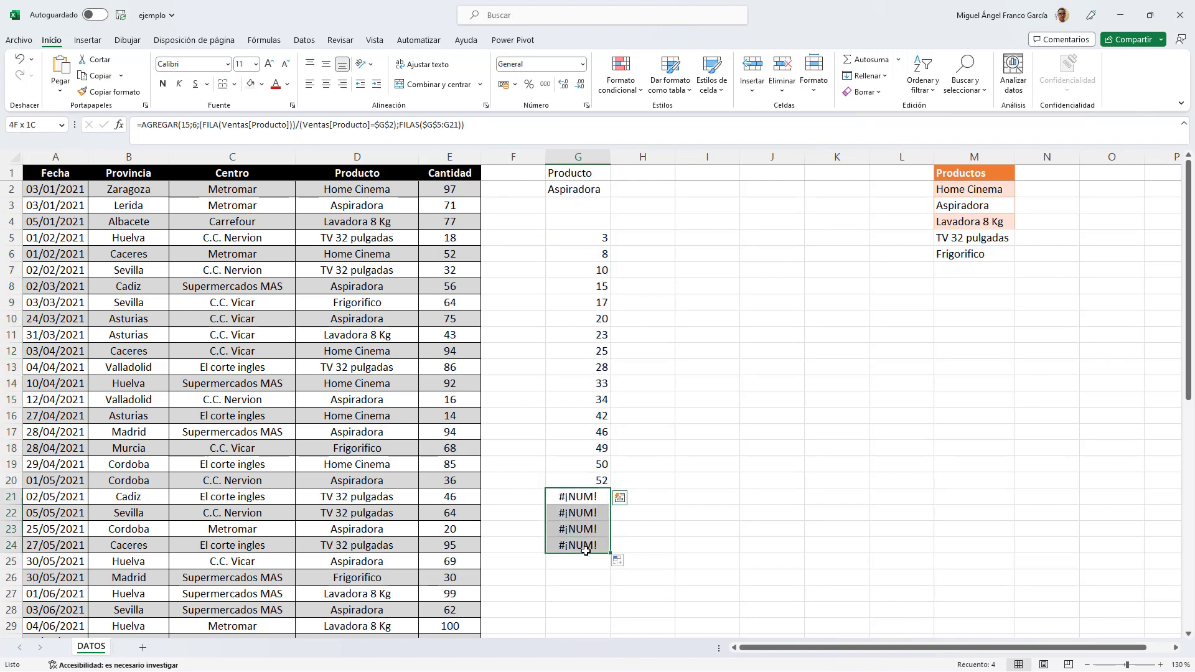
left_click(591, 236)
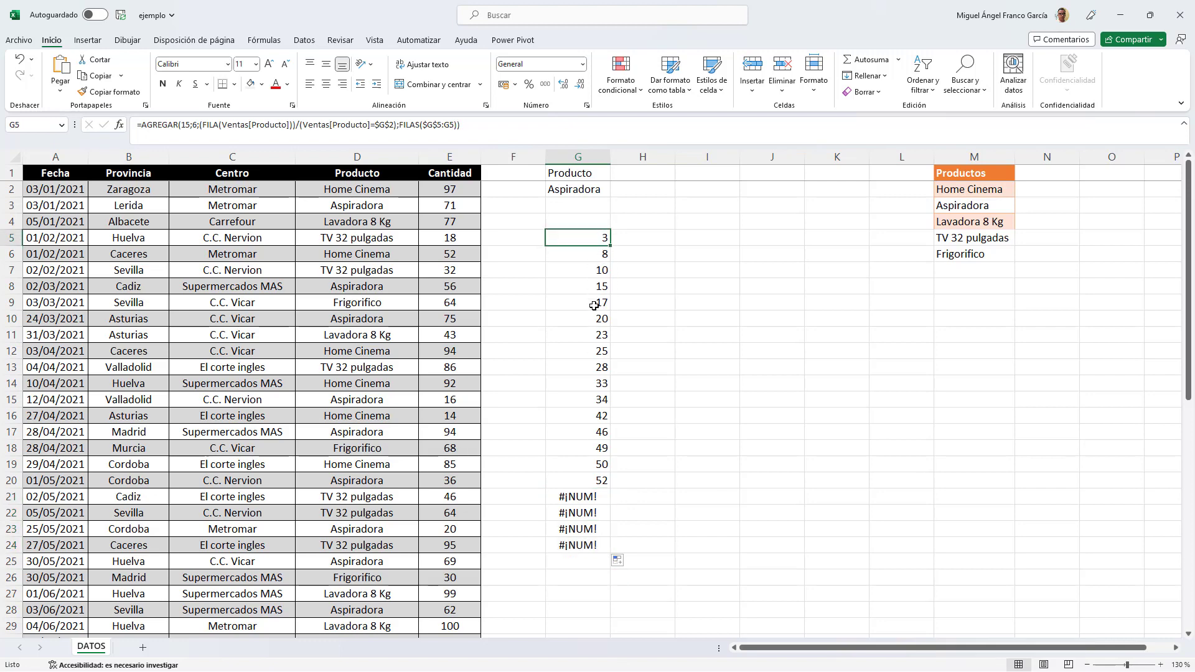
left_click(594, 305)
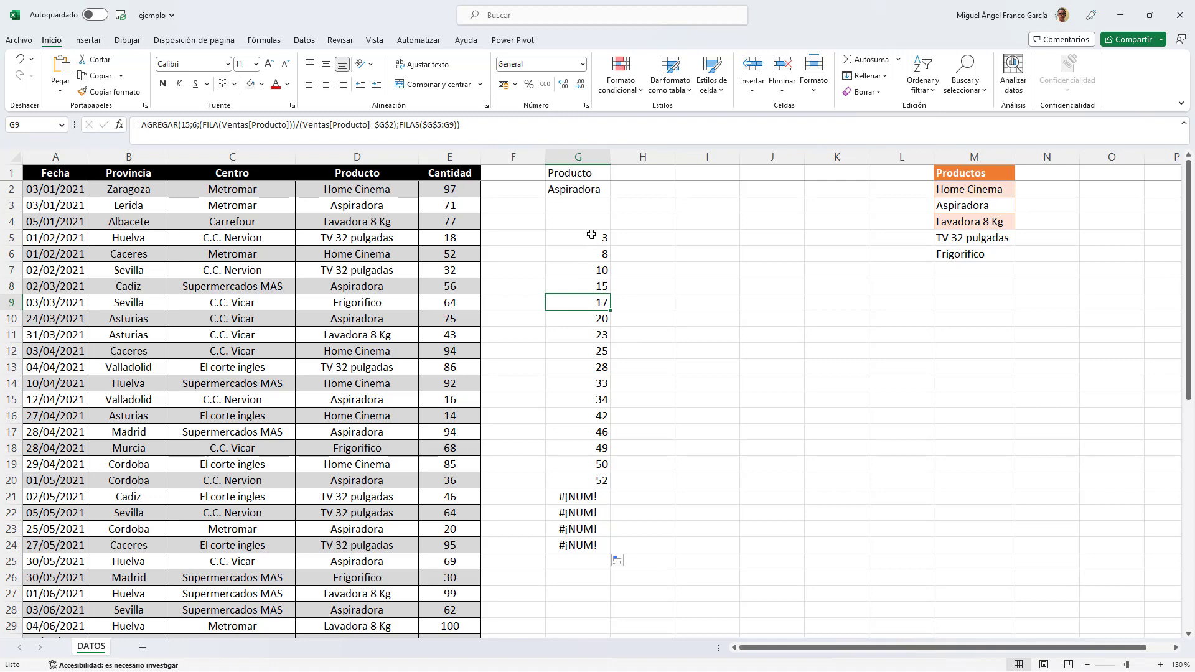
left_click_drag(589, 237, 585, 300)
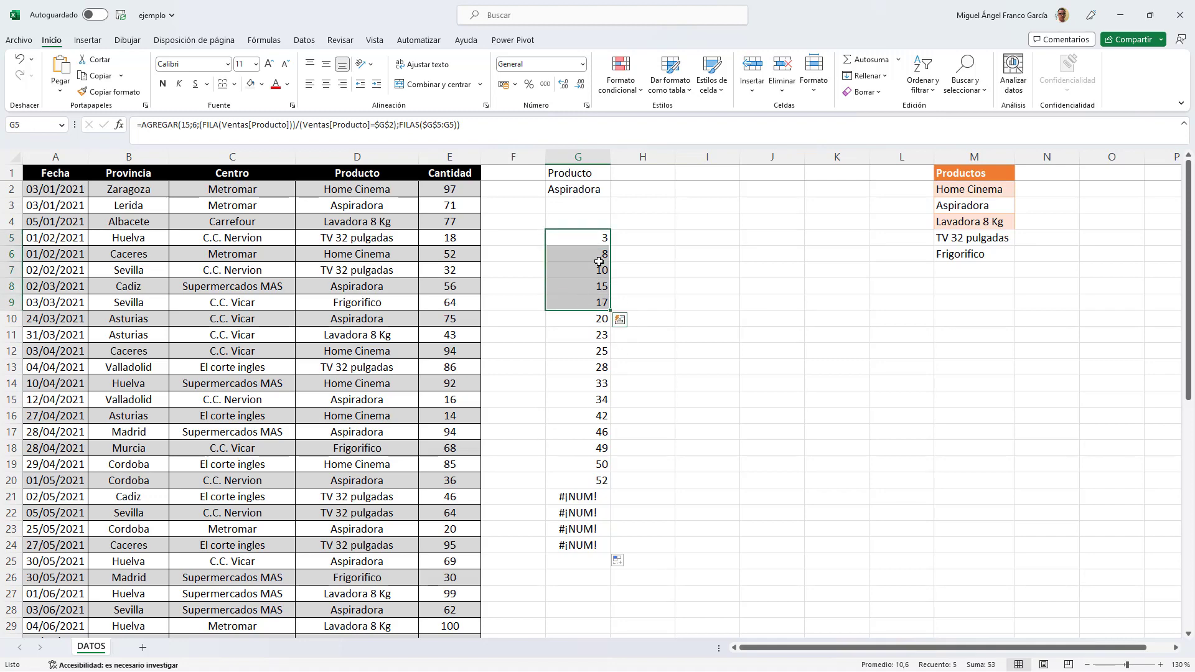
left_click(595, 235)
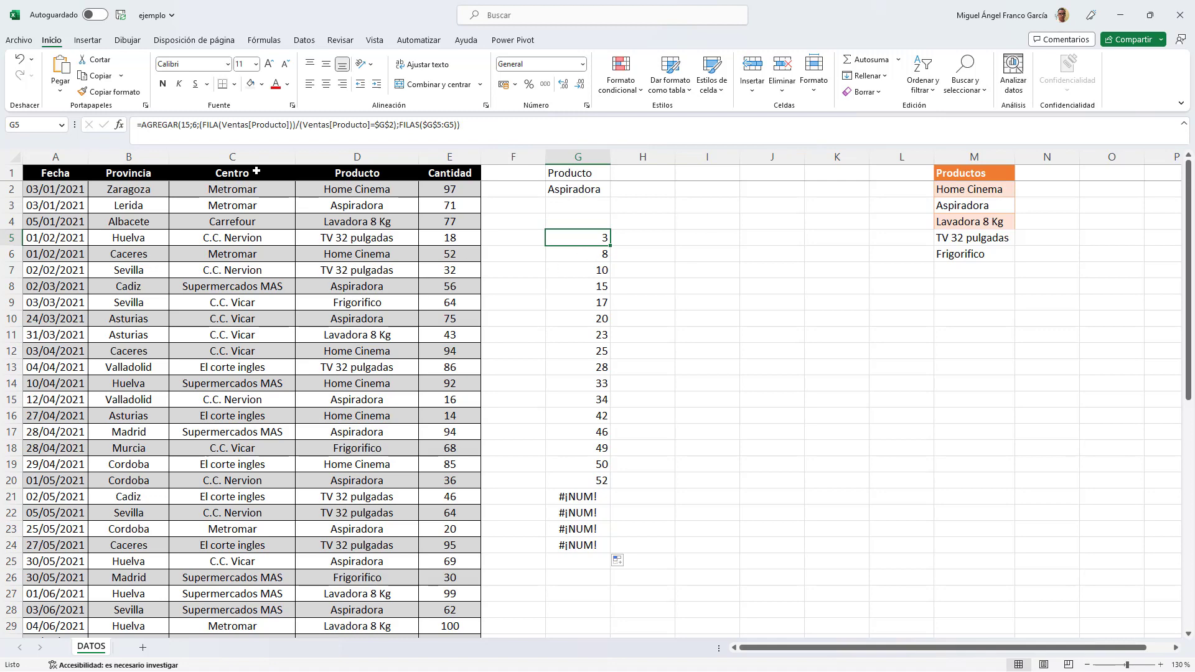
- Wrap the AGREGAR formula in G5 in INDICE with A:A as its array argument
left_click(145, 125)
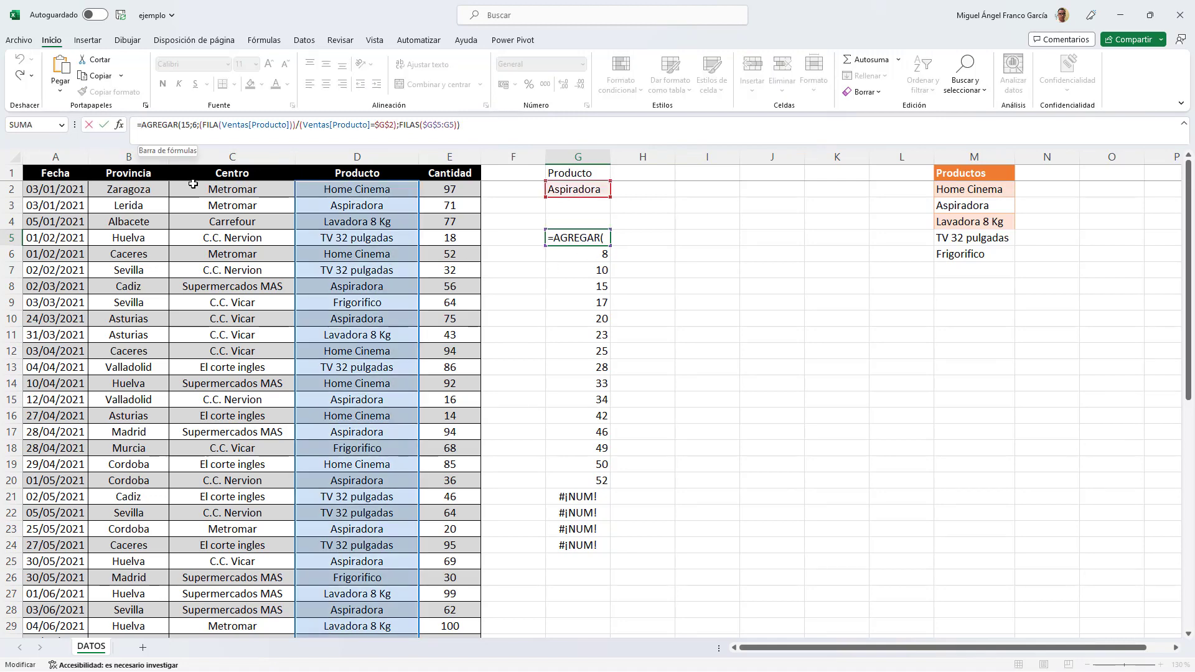
type("in")
key("Tab")
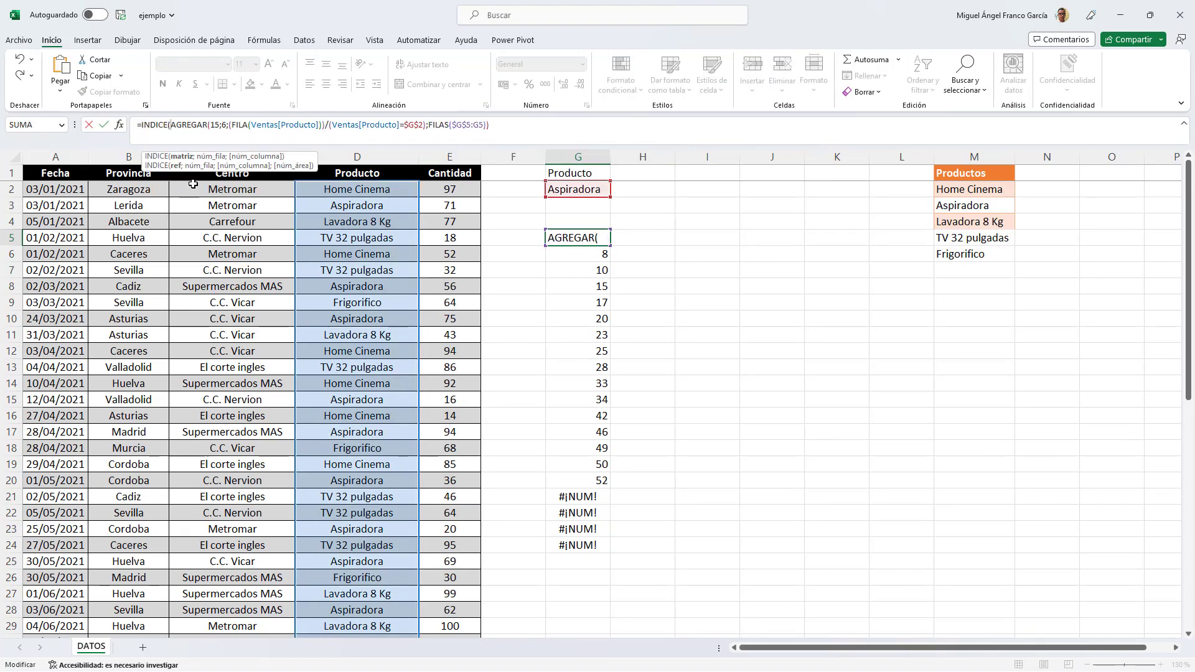
type("a:a")
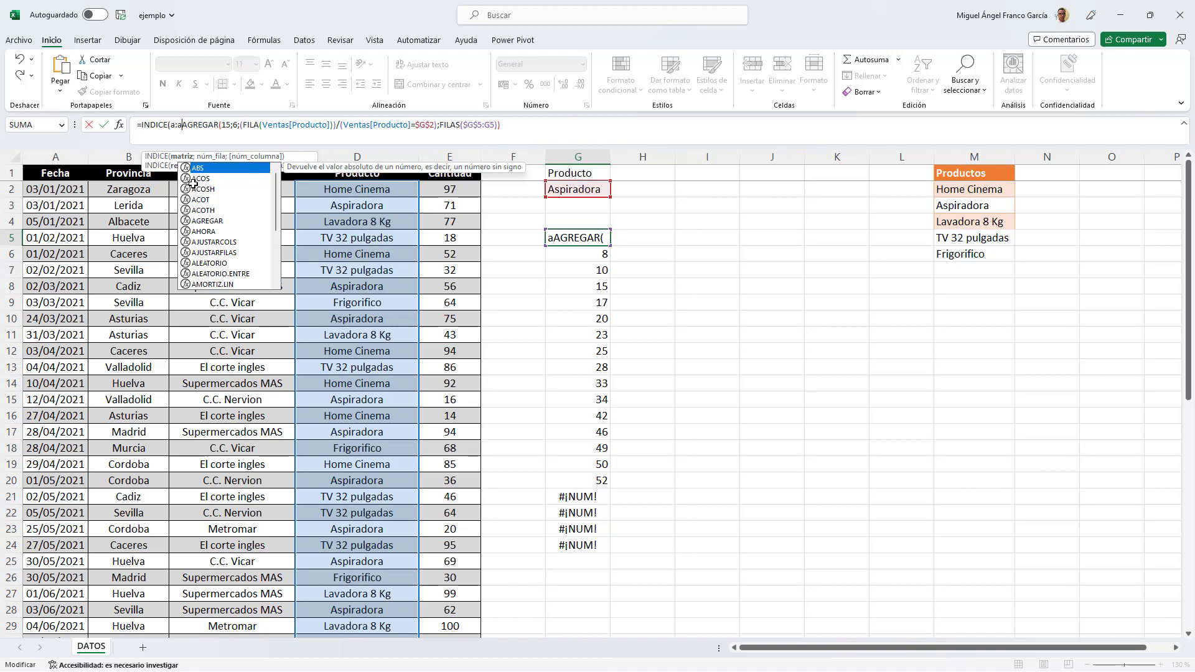
type(";")
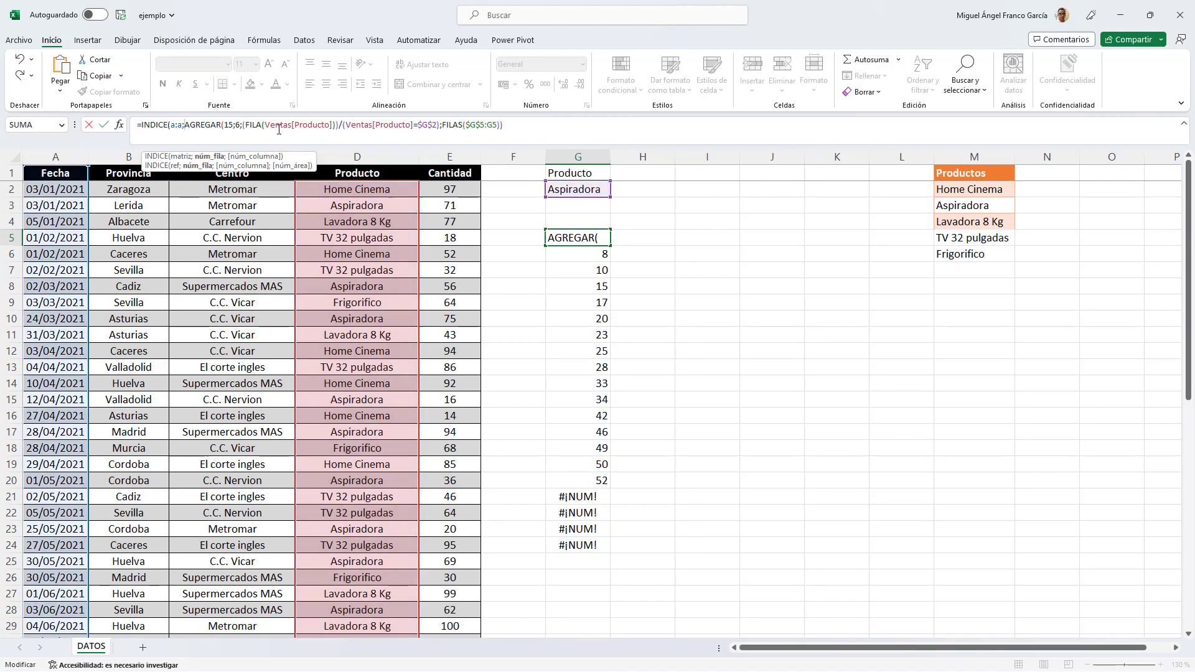
left_click(526, 124)
key("ctrl+Return")
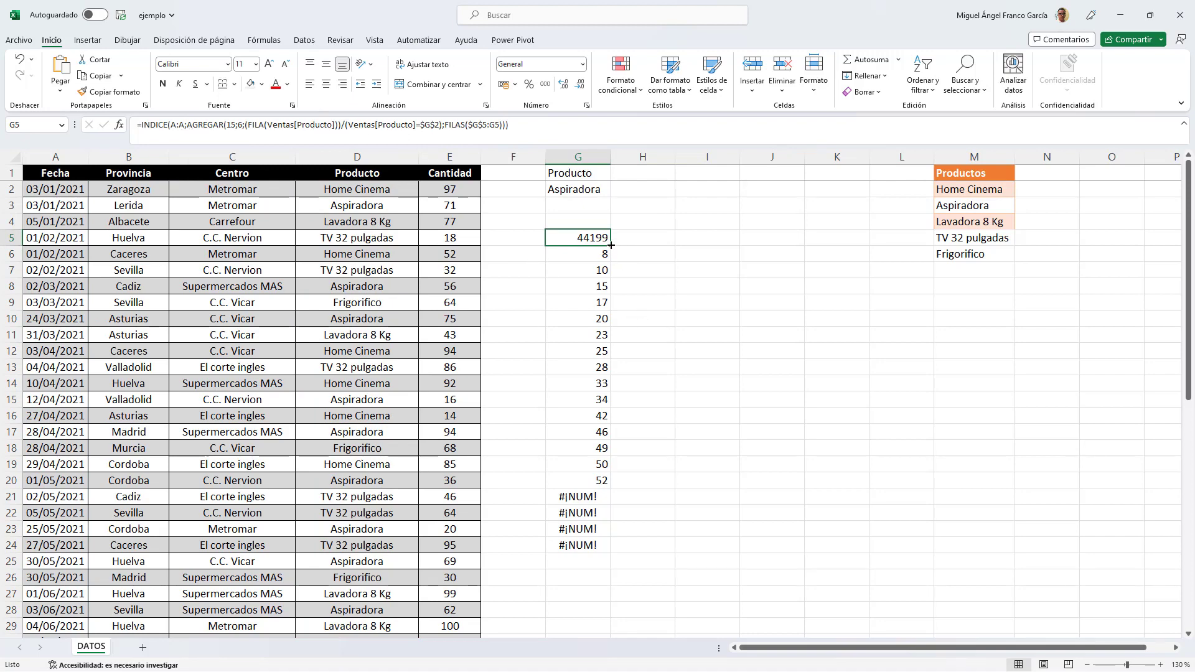
- Fill the INDICE formula from G5 down to G25 and format the range as Fecha corta
left_click_drag(610, 245, 612, 568)
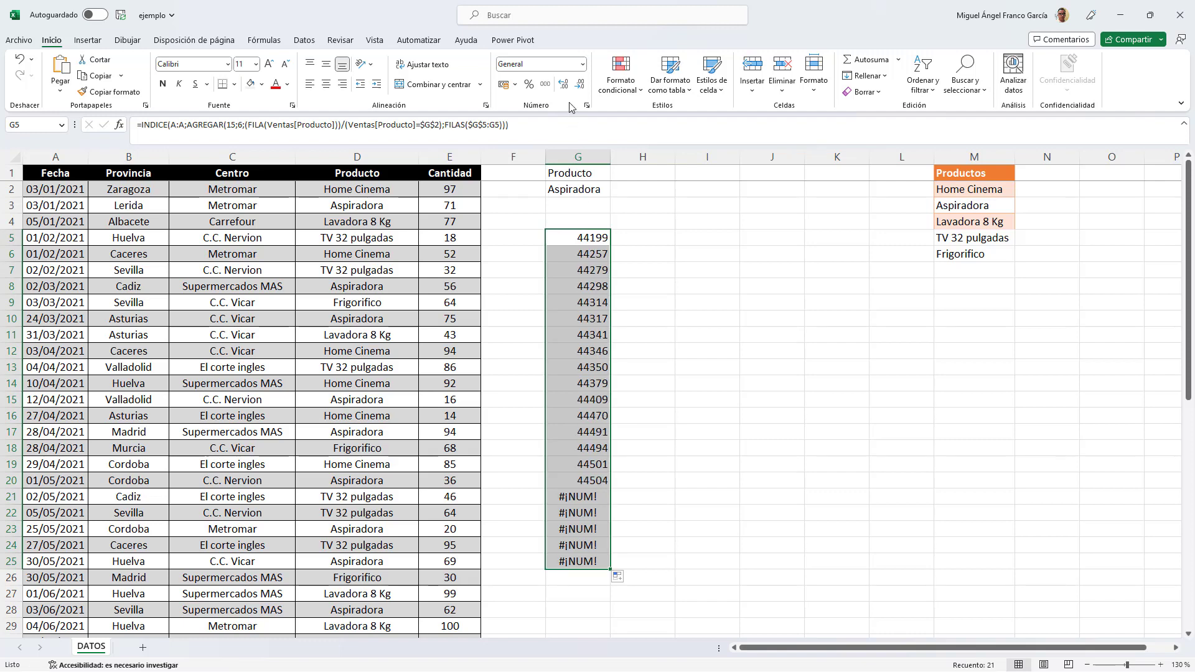
left_click(582, 65)
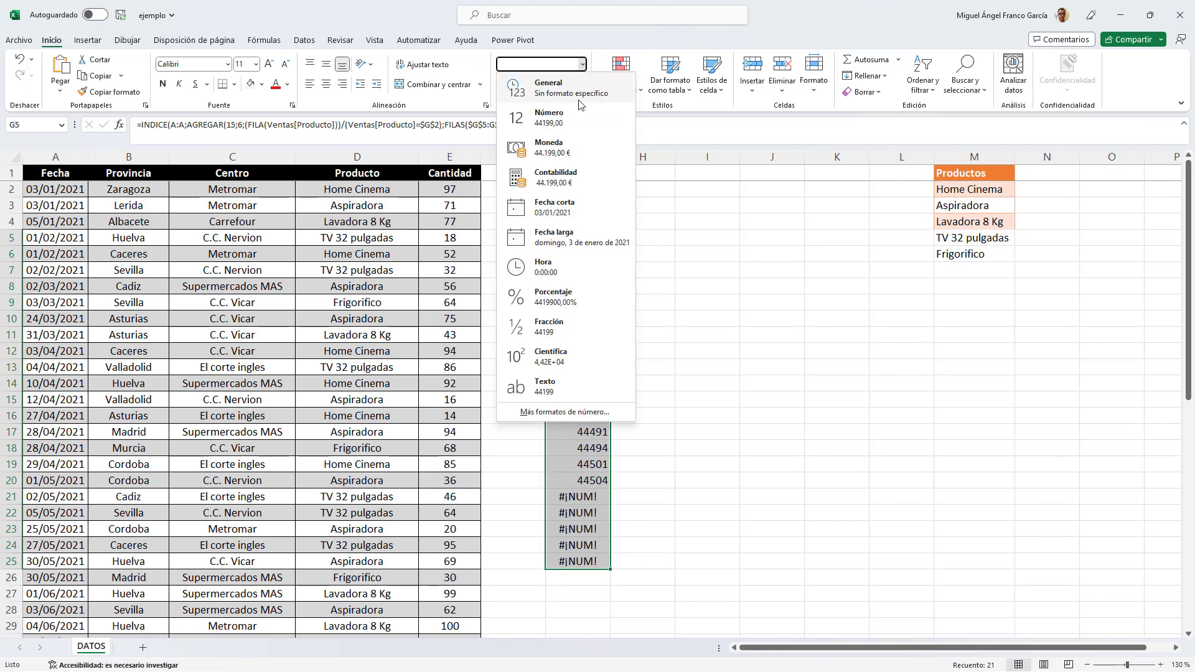
left_click(570, 207)
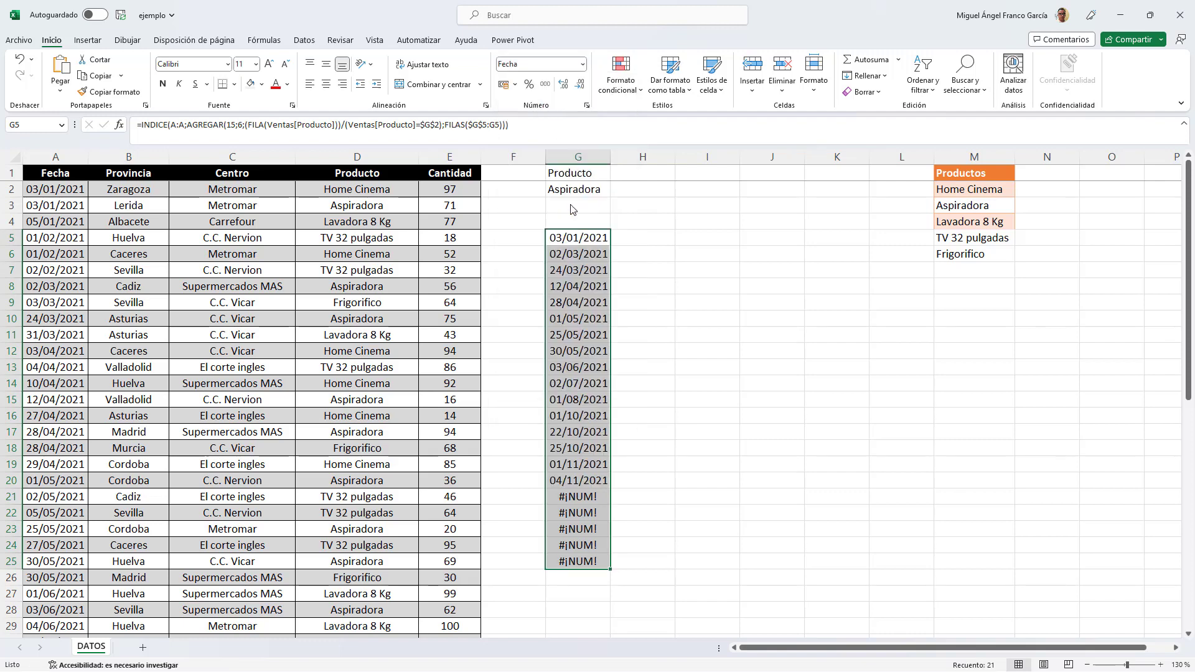
- Check the formulas in G5, G20 and G21 at the start, end and just past the date list
left_click(575, 240)
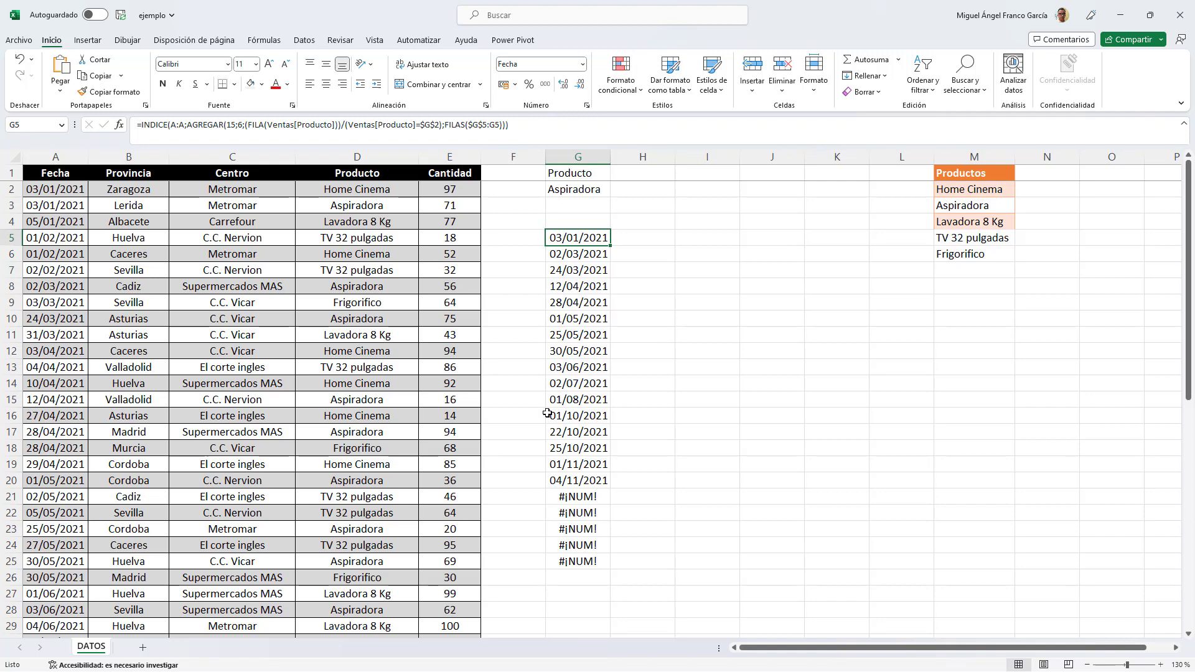
left_click(581, 481)
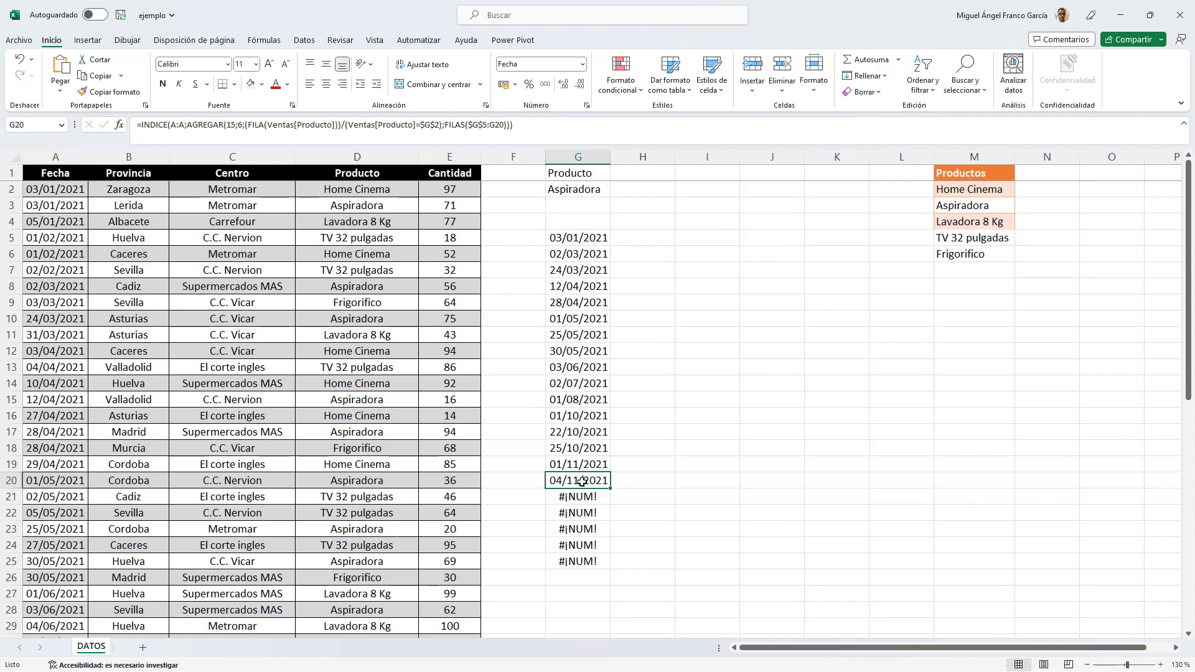
left_click(585, 497)
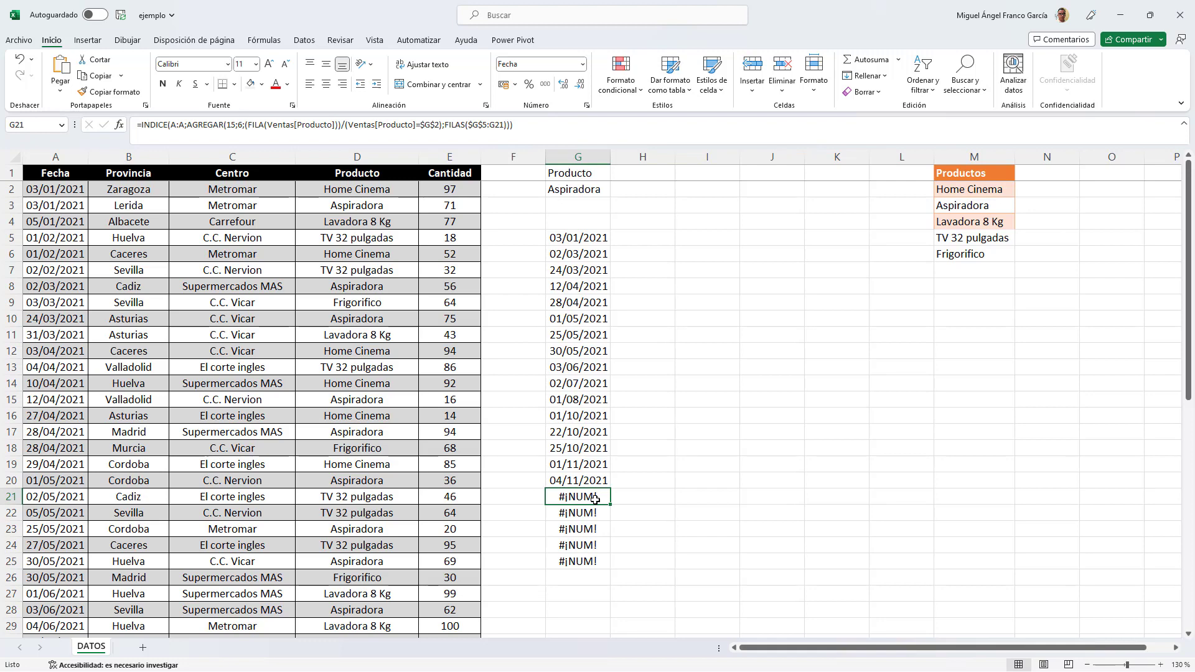
- Enter the header Recuento in H1, beside the Producto header
left_click(643, 157)
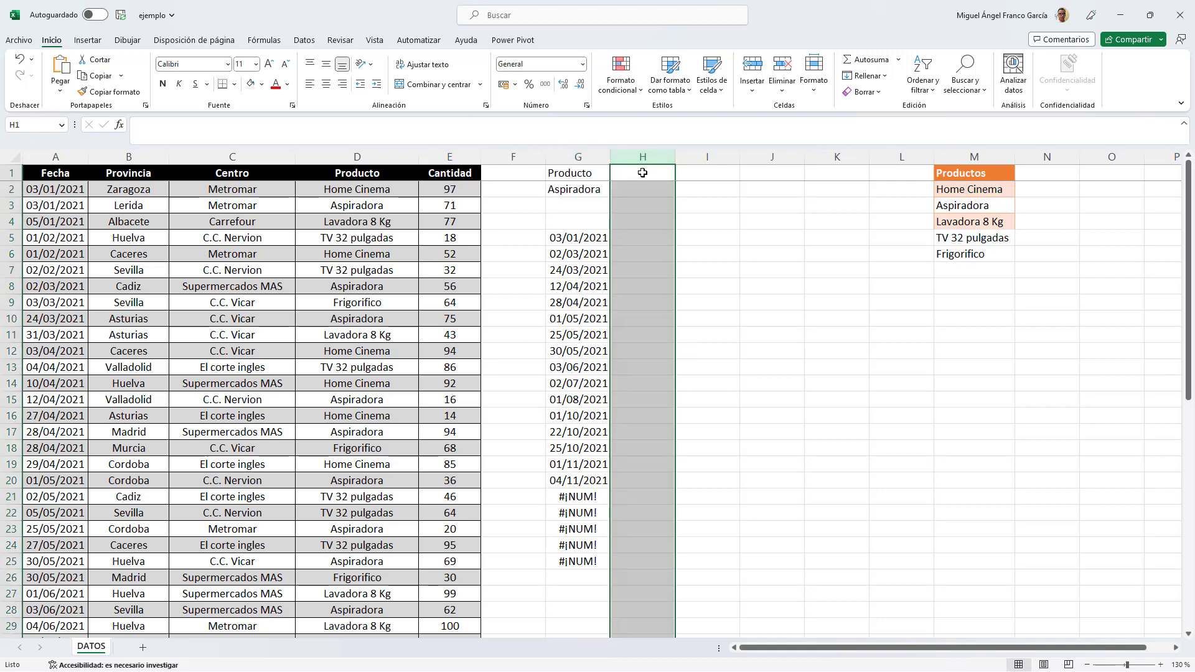
left_click(644, 173)
type("Recuento")
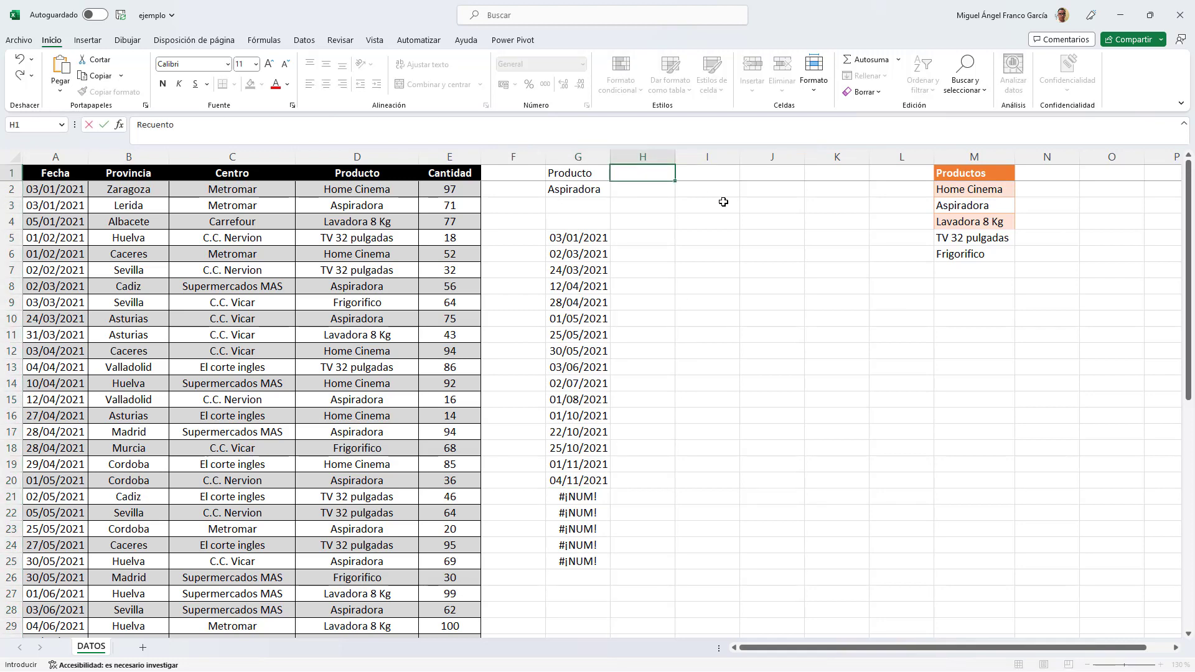
key("Return")
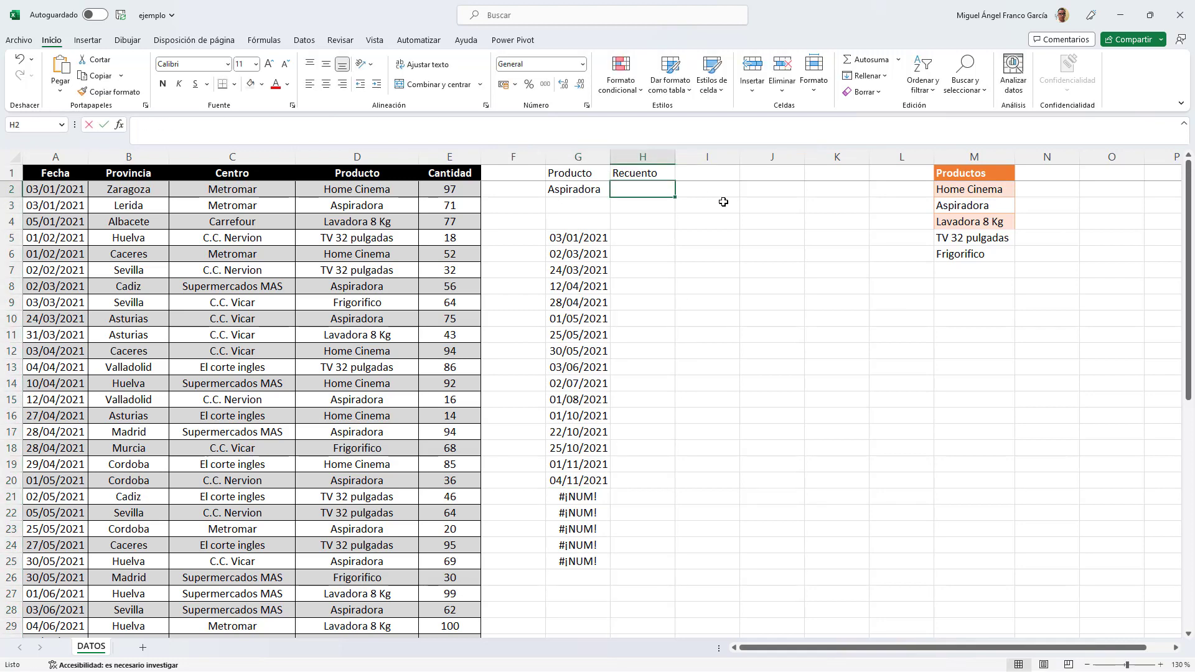
- Count the records matching the chosen product by entering =CONTAR.SI(Ventas[Producto];G2) in H2
type("=co")
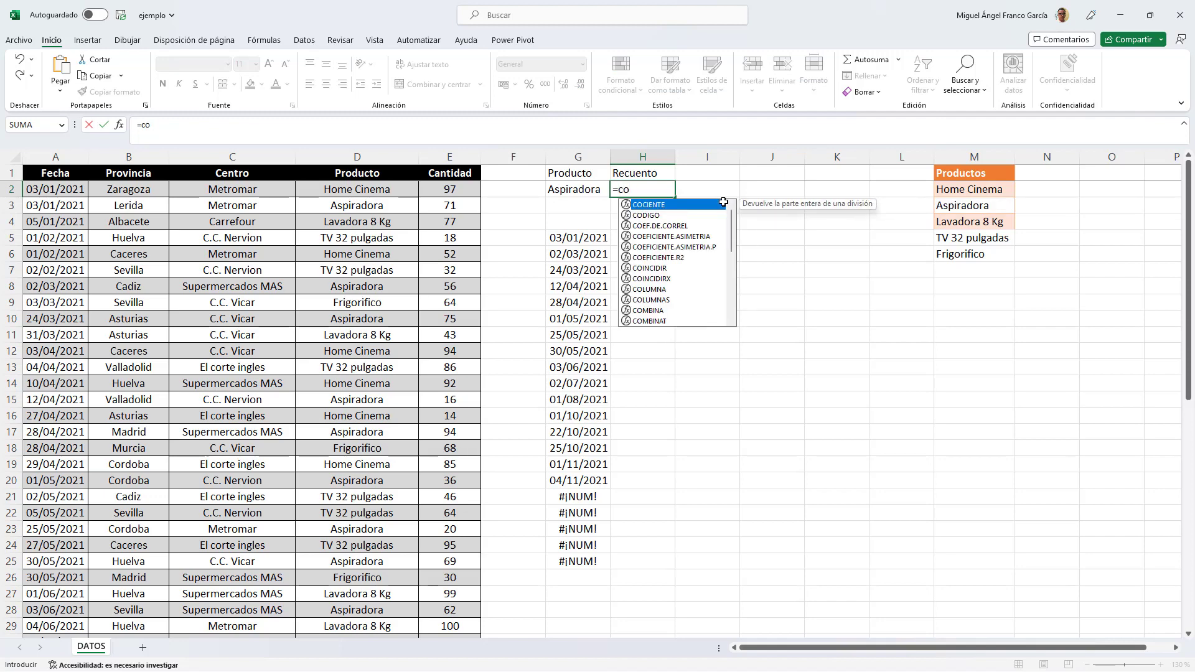
type("ntar")
key("Down")
key("Down")
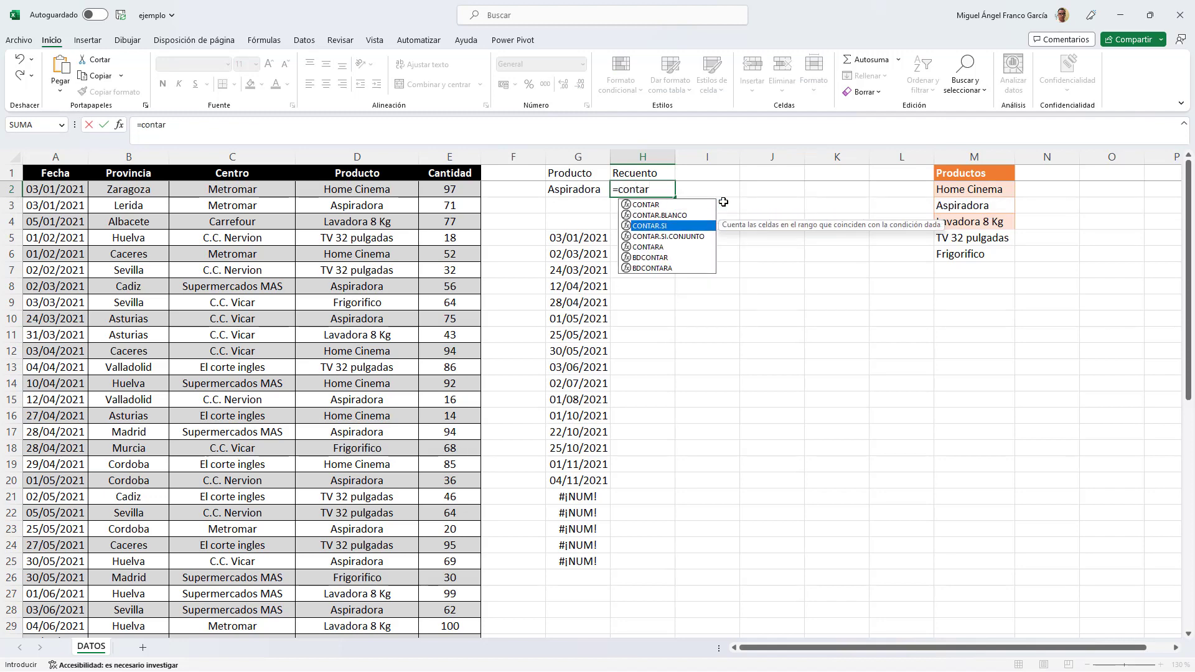
key("Tab")
type("Ventas")
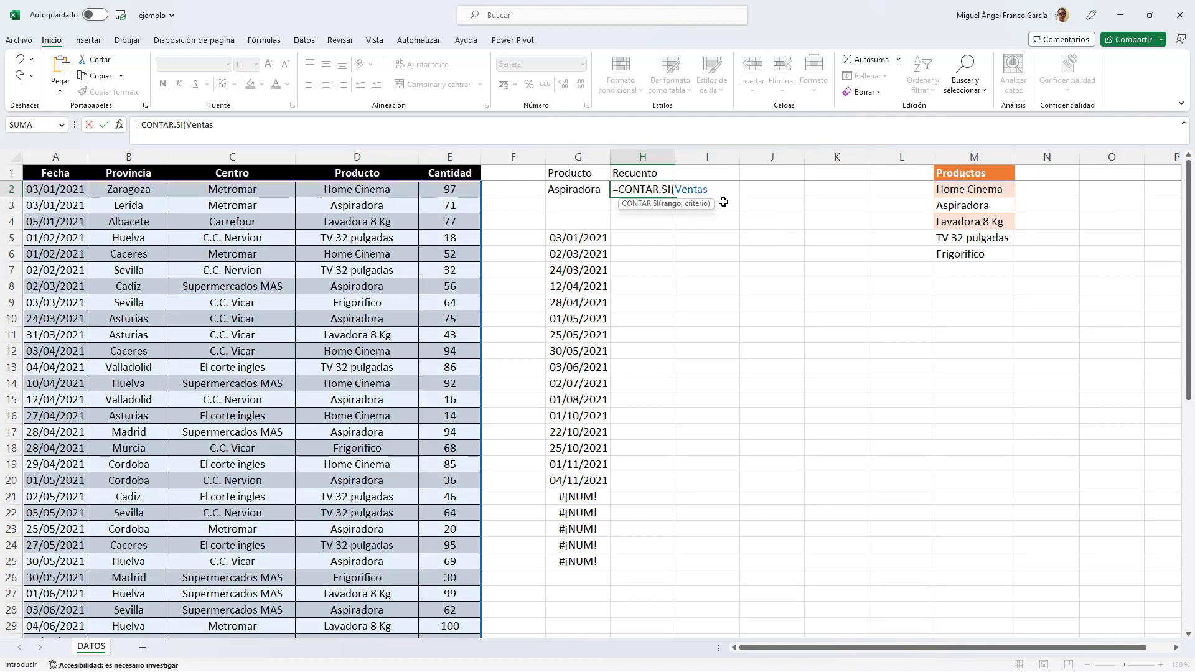
type("[Pro")
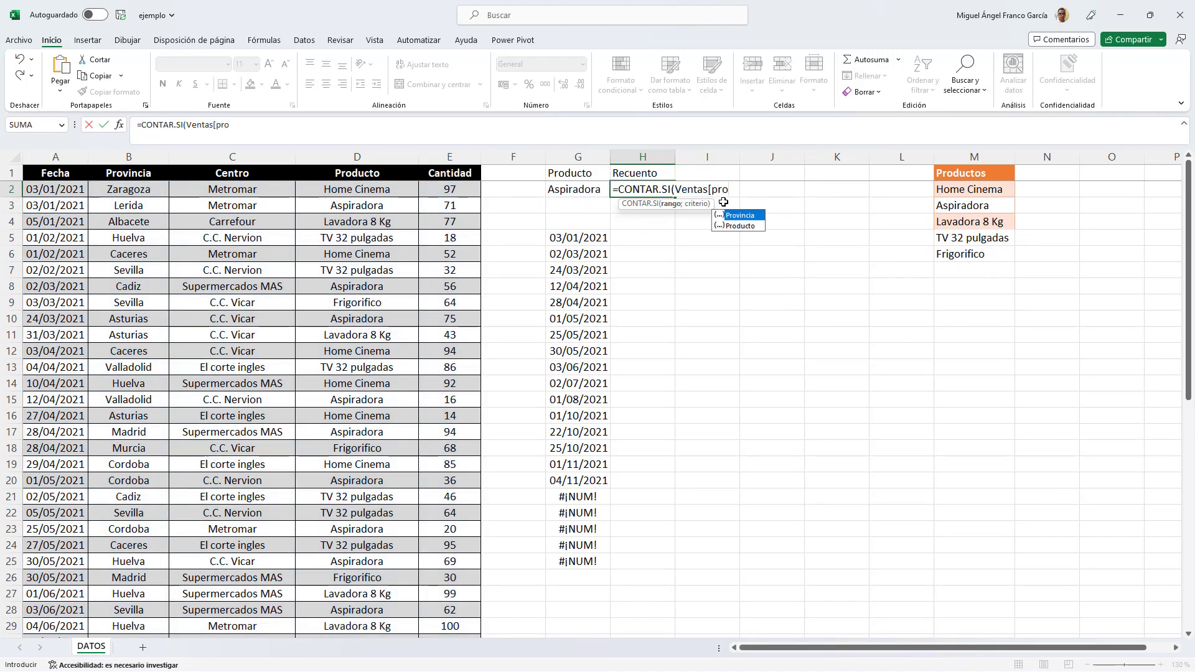
key("Tab")
type("]")
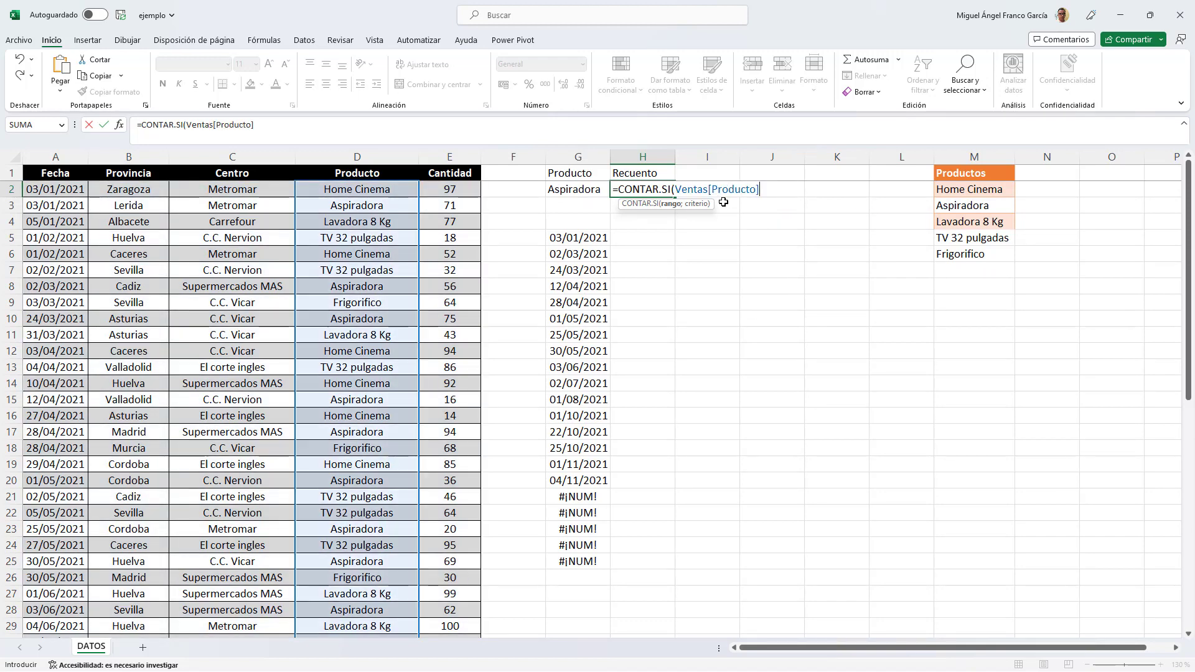
type(";")
left_click(585, 190)
type(")")
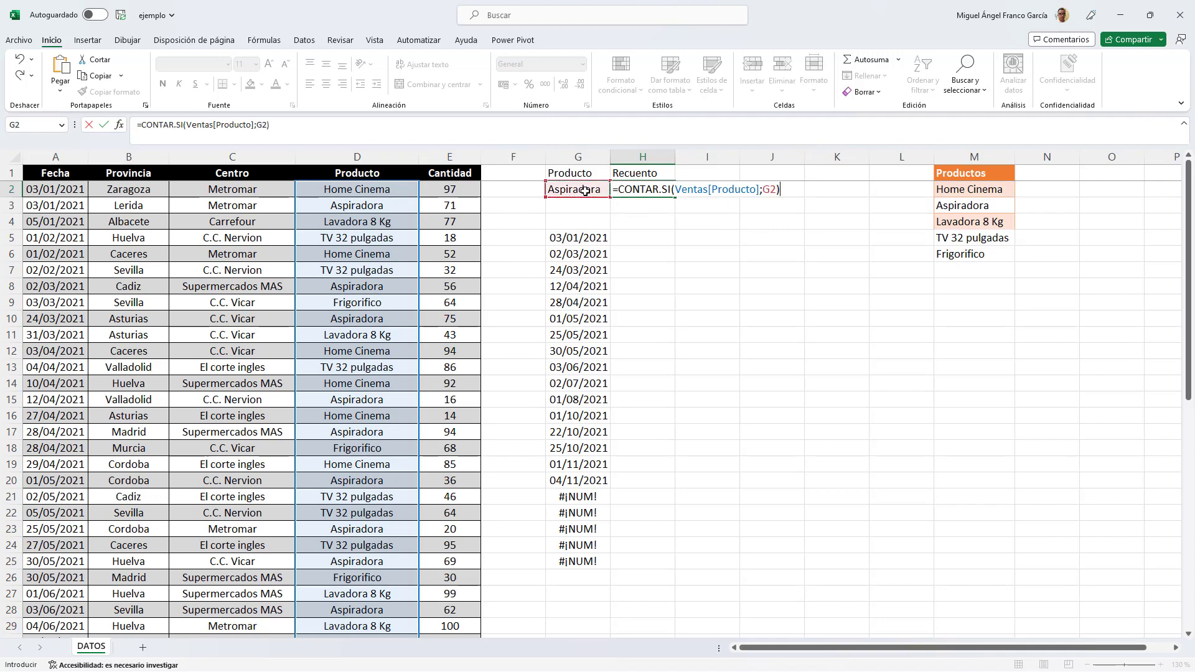
key("Return")
key("Up")
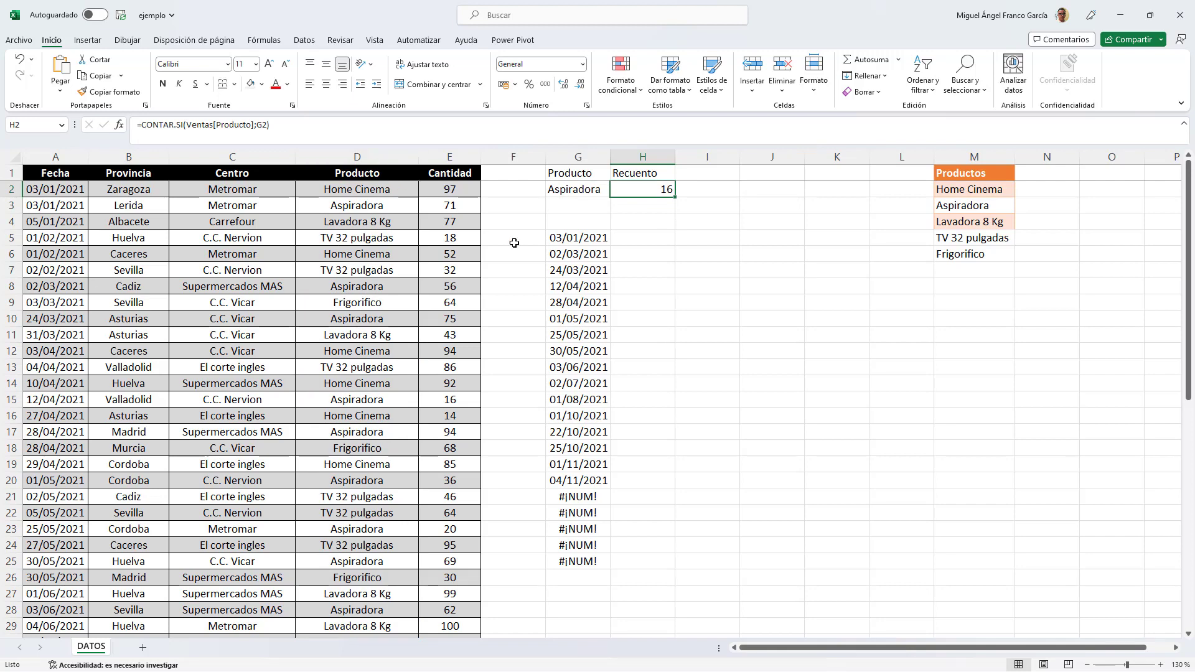
- Wrap the G5 formula in SI with the test FILAS($G$5:G5)<=$H$2, keeping the INDICE expression as the true value
left_click(575, 239)
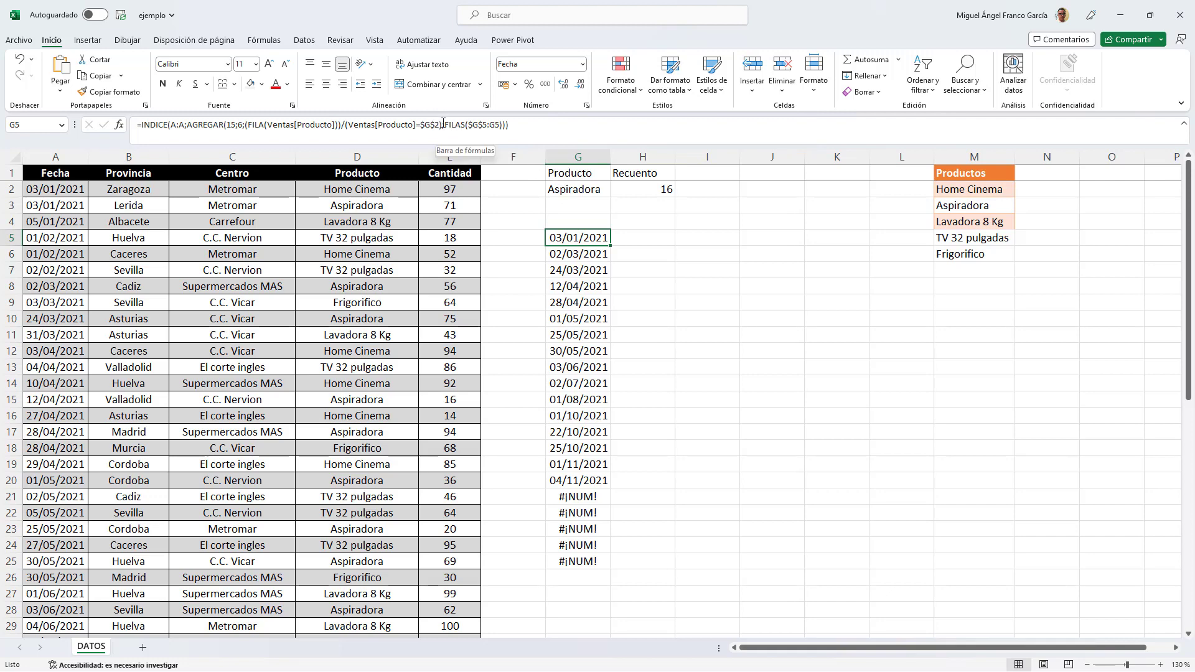
left_click_drag(446, 127, 502, 135)
key("ctrl+c")
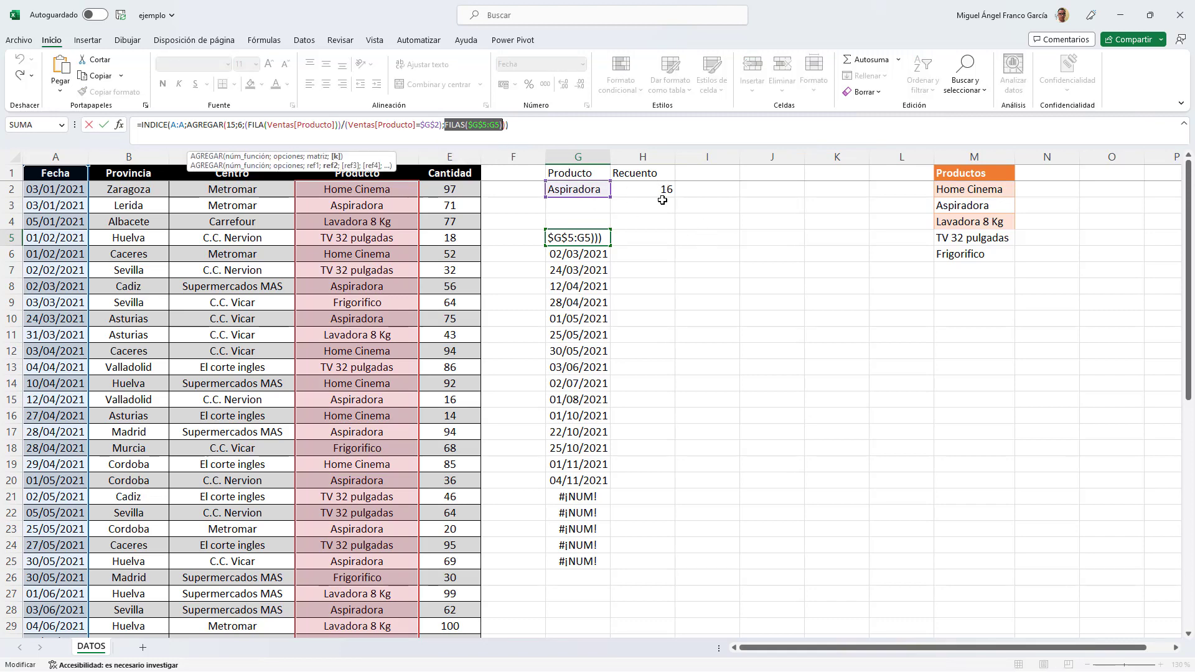
key("Home")
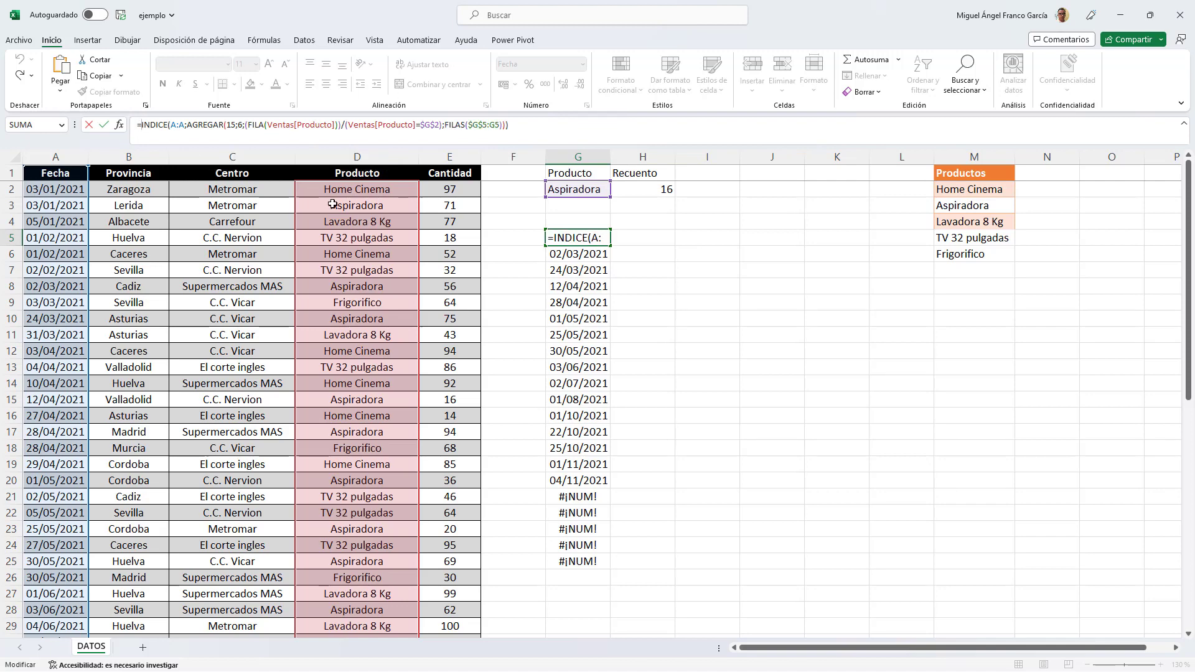
type("SI(")
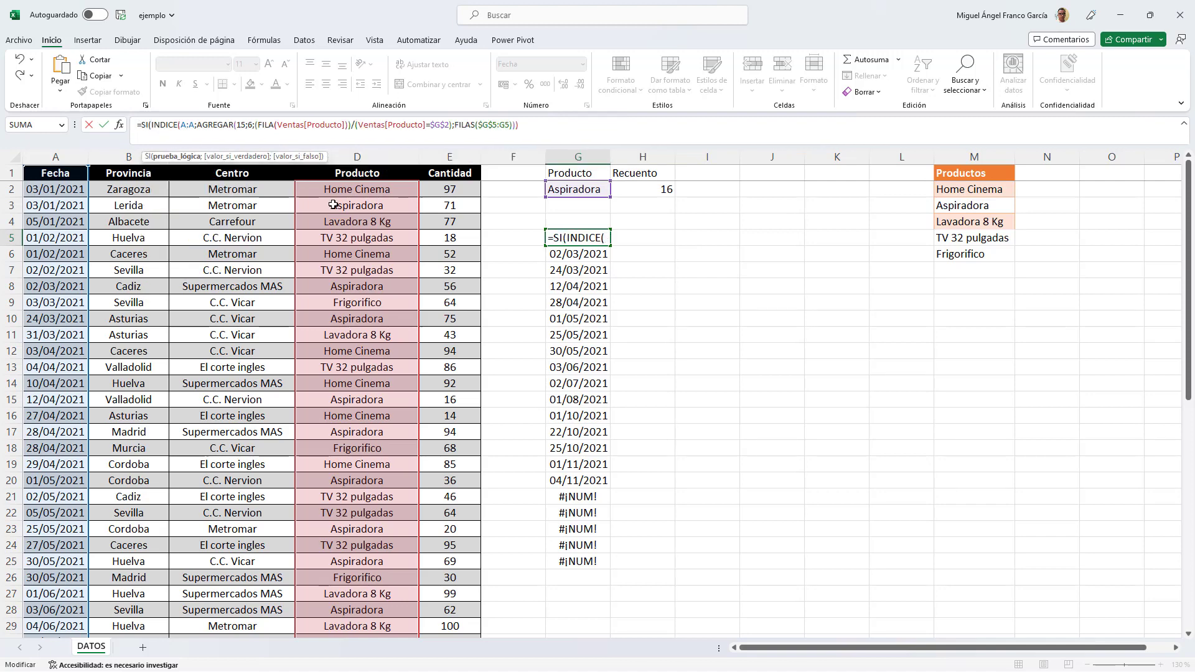
key("ctrl+v")
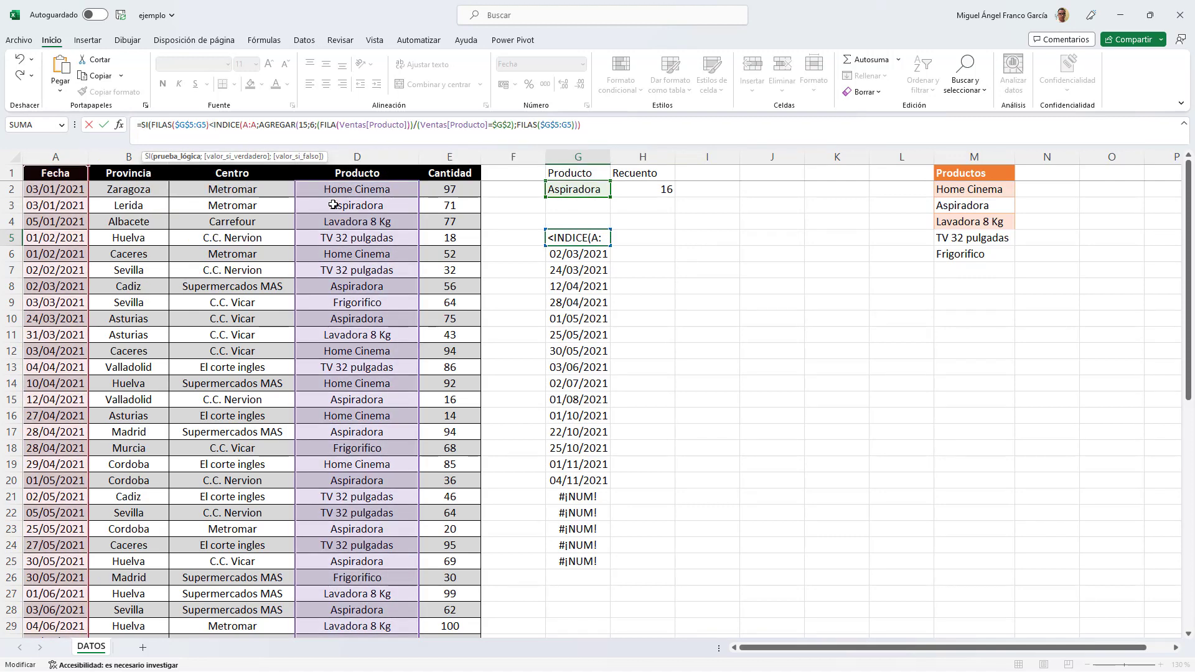
type("<=")
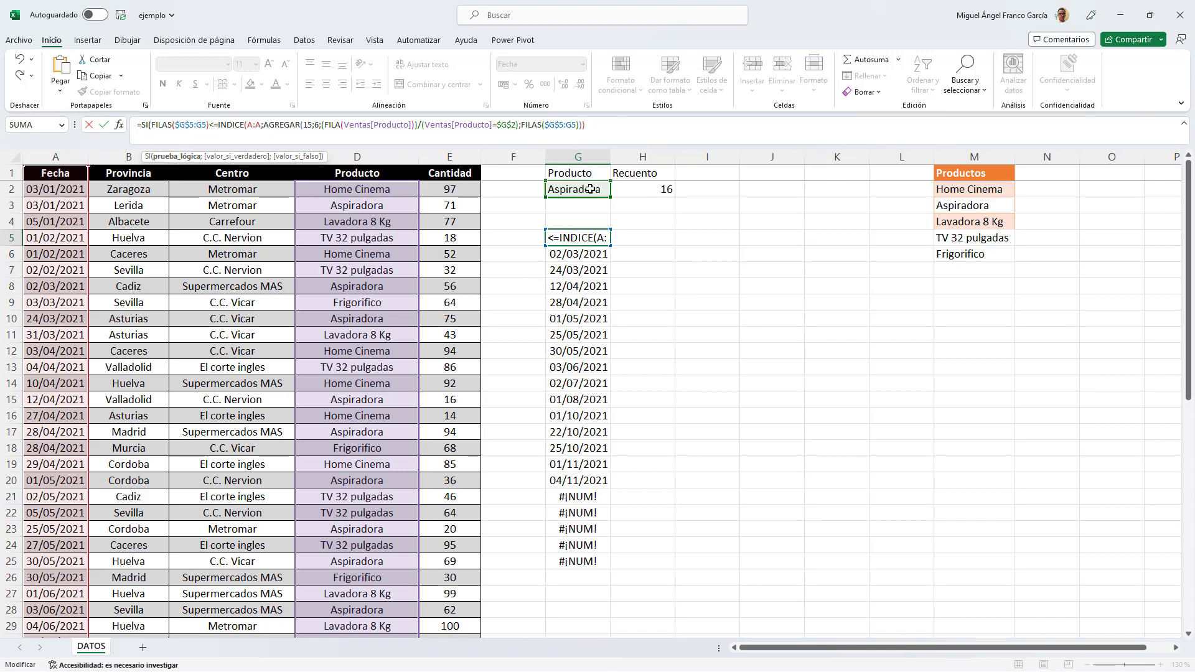
left_click(639, 191)
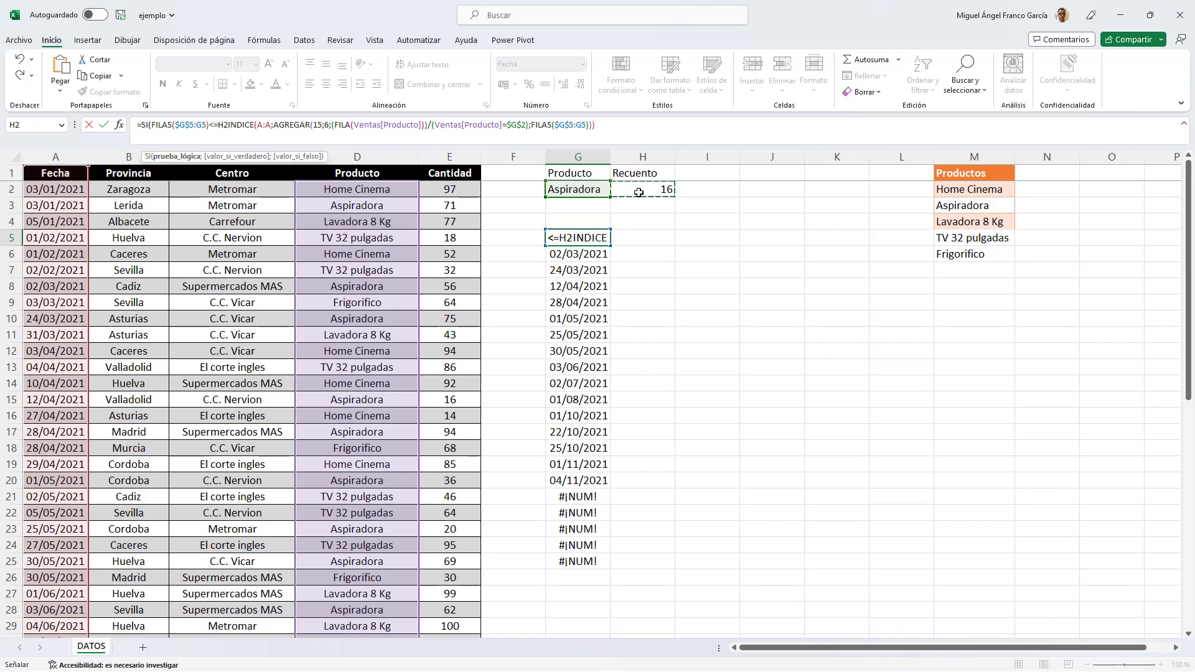
key("F4")
type(";")
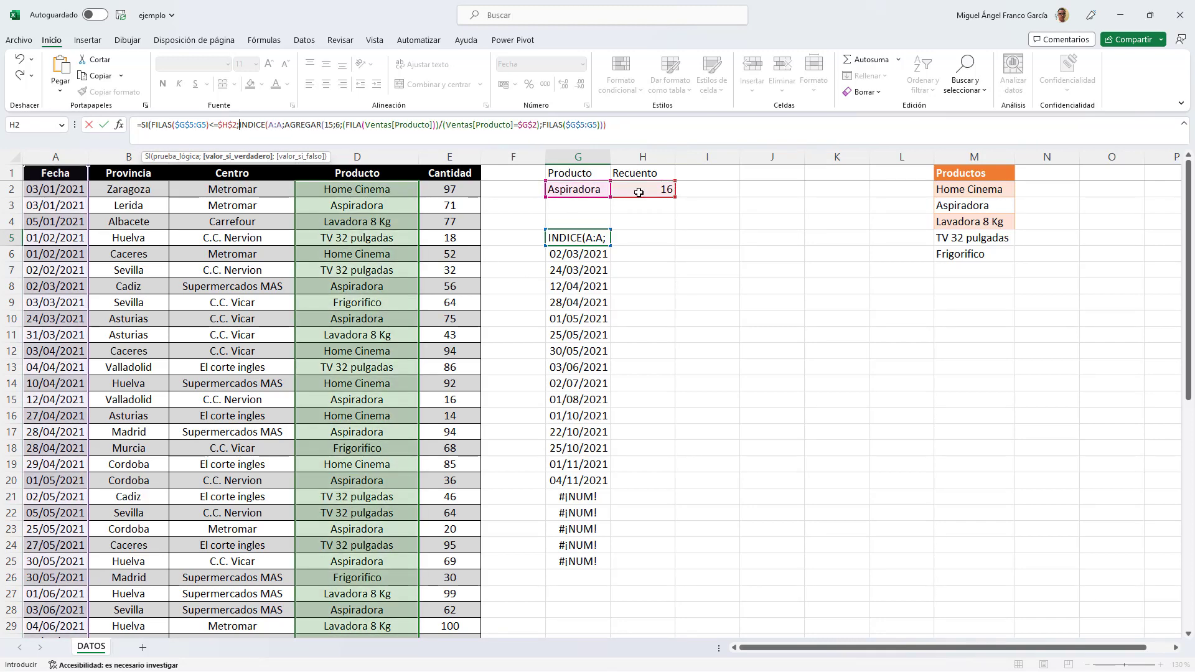
- Add a nested SI as the false value in G5, with the test FILAS($G$5:G5)=$H$2+1
left_click(635, 130)
type(";")
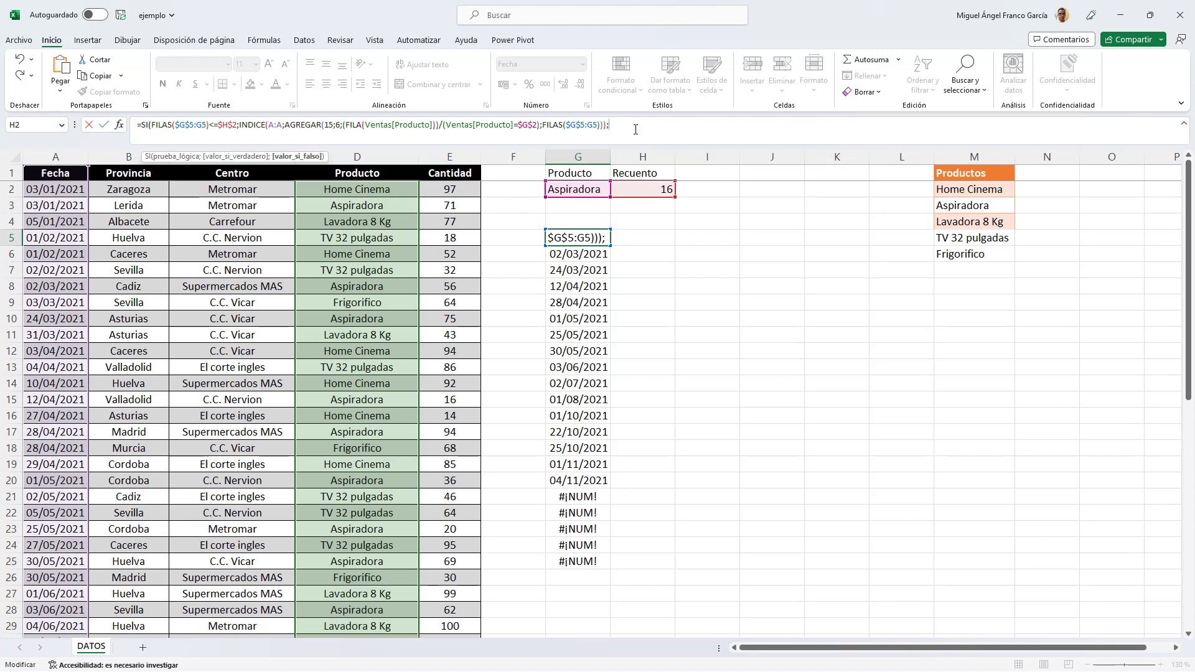
type("SI(")
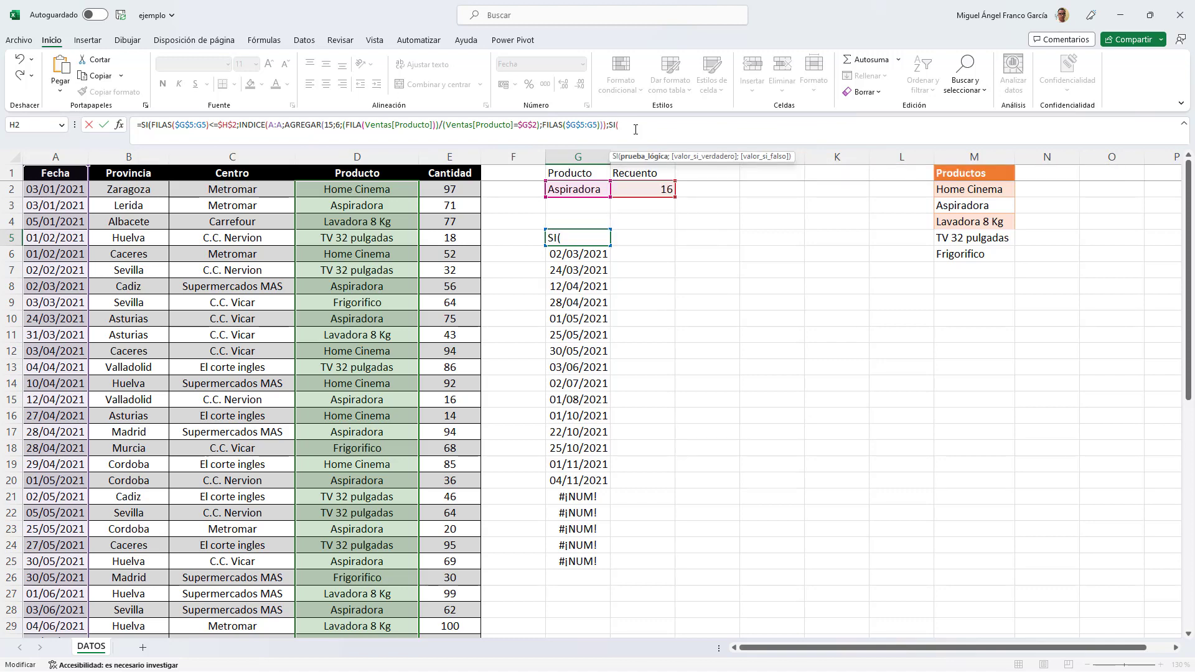
key("ctrl+v")
left_click(645, 189)
key("F4")
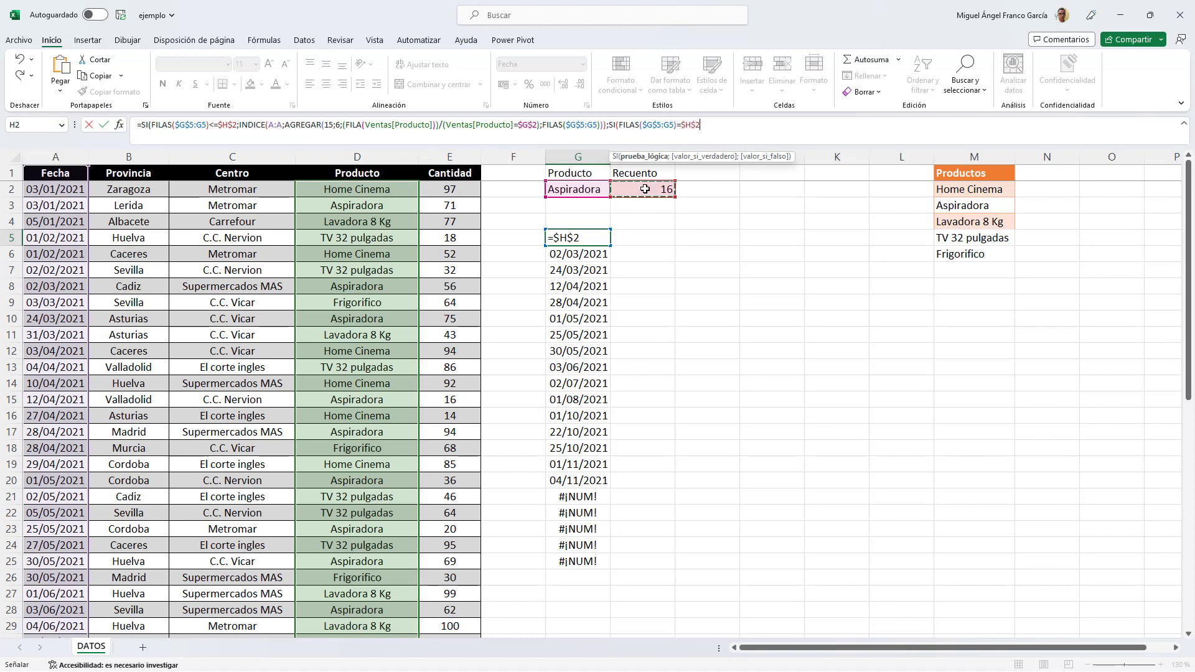
type("+1;")
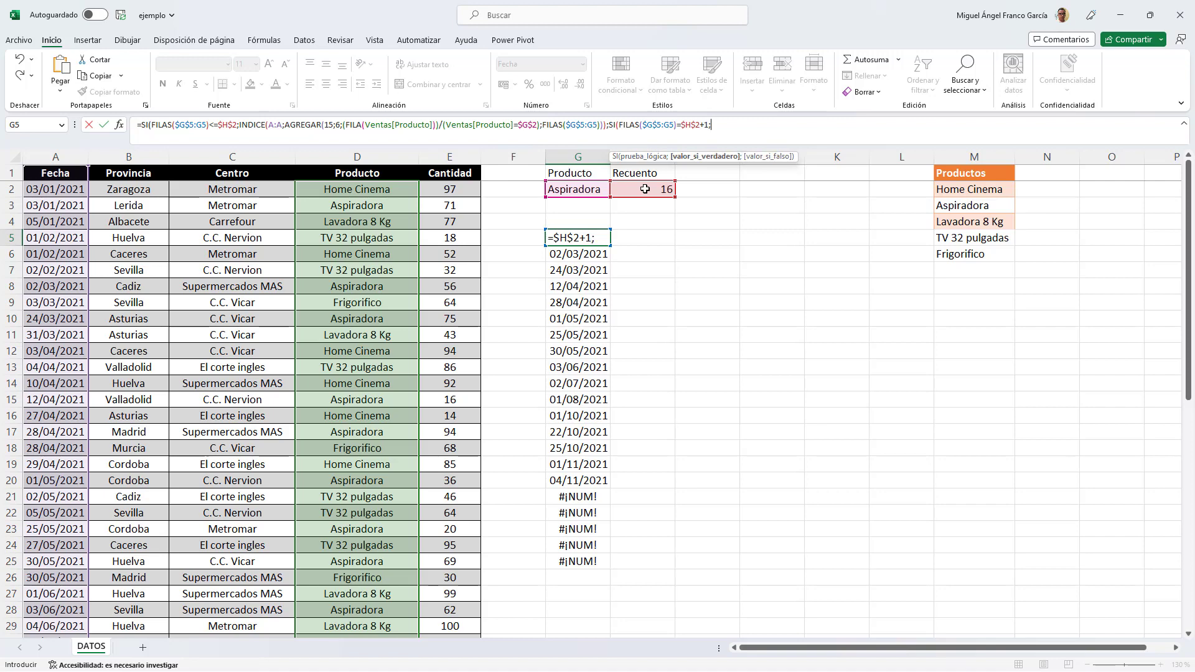
- Start SUMAR.SI.CONJUNTO as the nested SI's true value, with Ventas[Cantidad] as the sum range
type("suma")
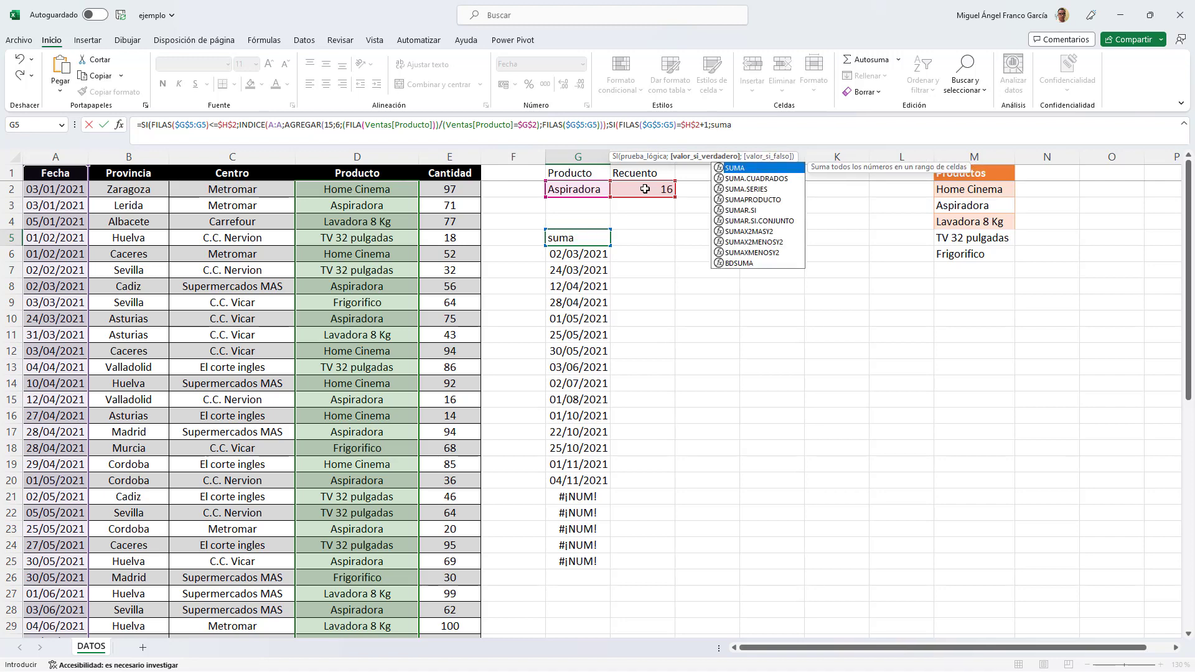
key("Down")
key("Down")
key("Down")
key("Down")
key("Down")
key("Tab")
type("Ventas")
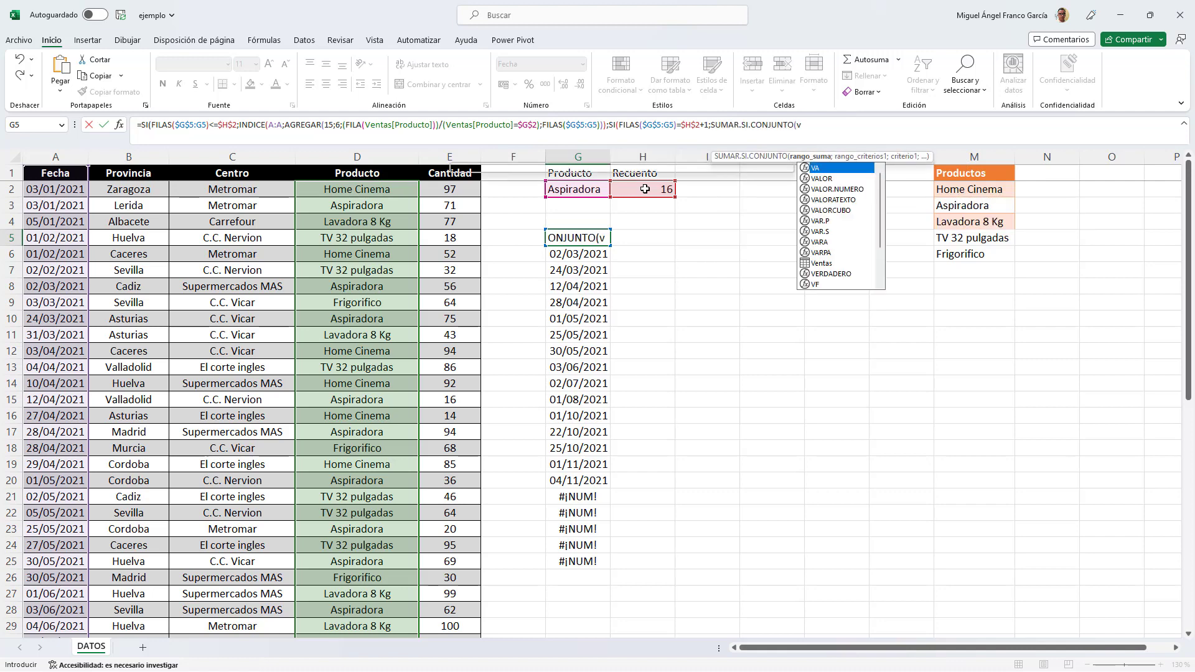
key("Tab")
type("[")
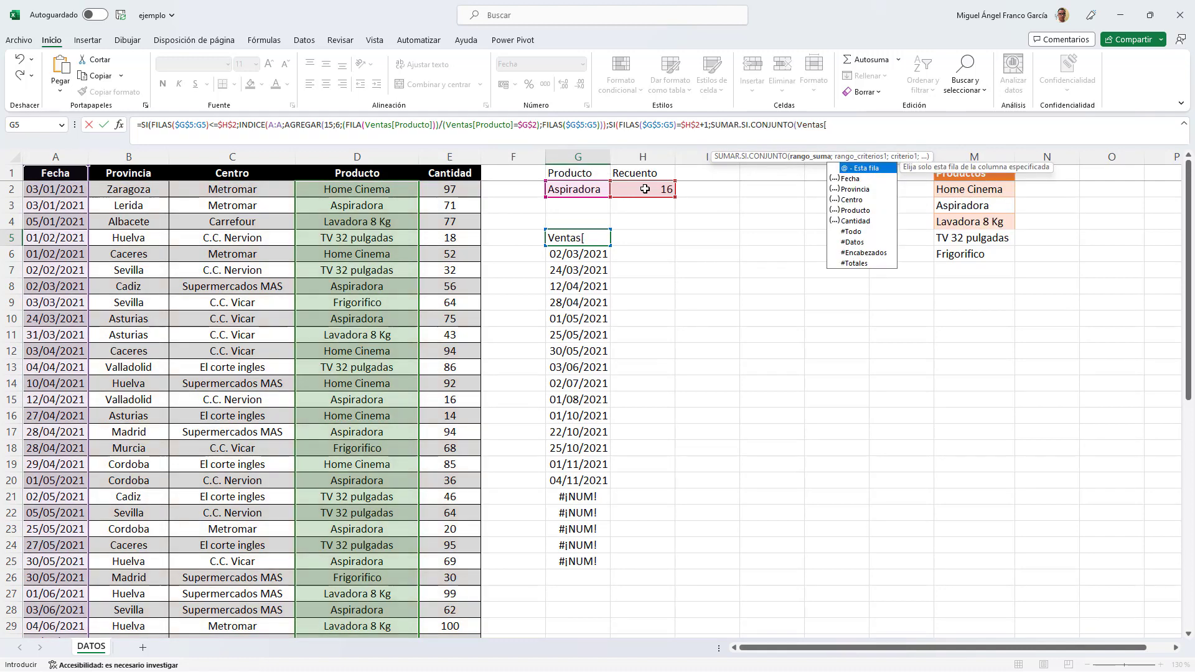
type("Ca")
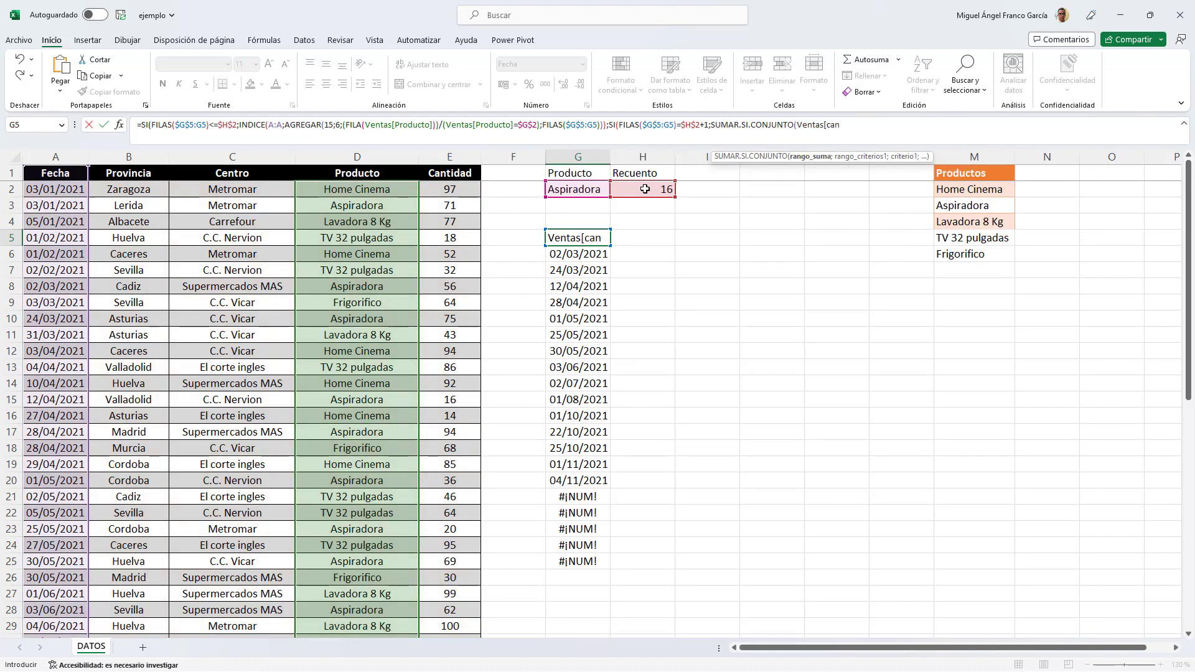
key("Tab")
type("];")
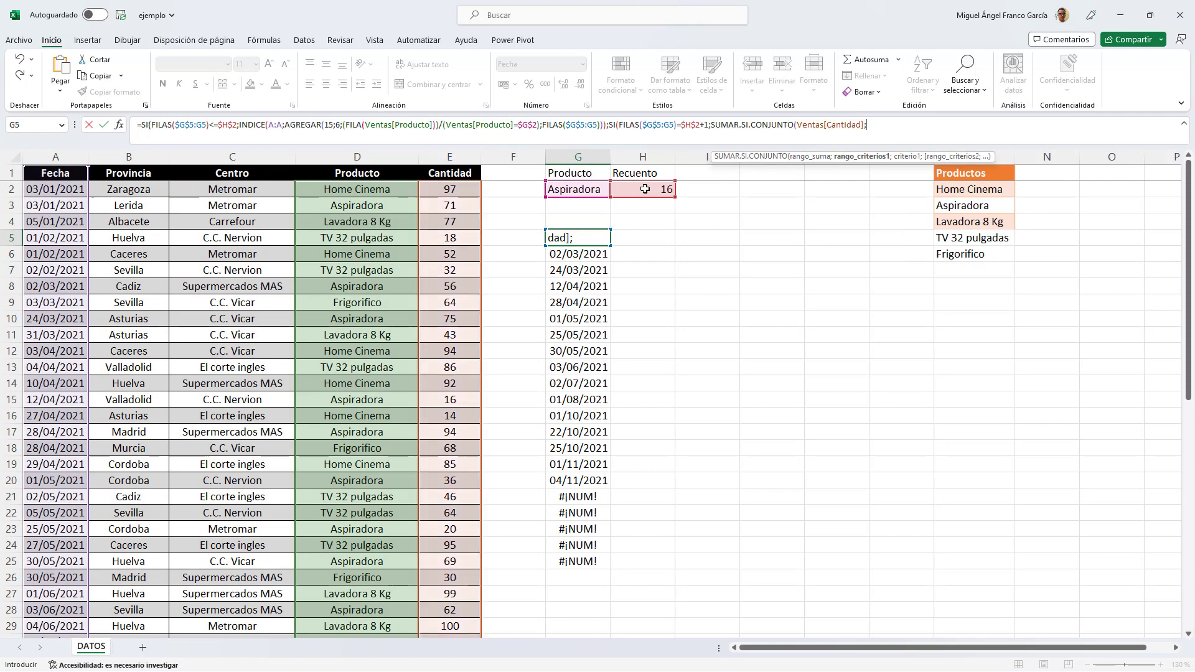
- Complete SUMAR.SI.CONJUNTO with Ventas[Producto] as the criteria range and $G$2 as the criterion
type("Ve")
key("Tab")
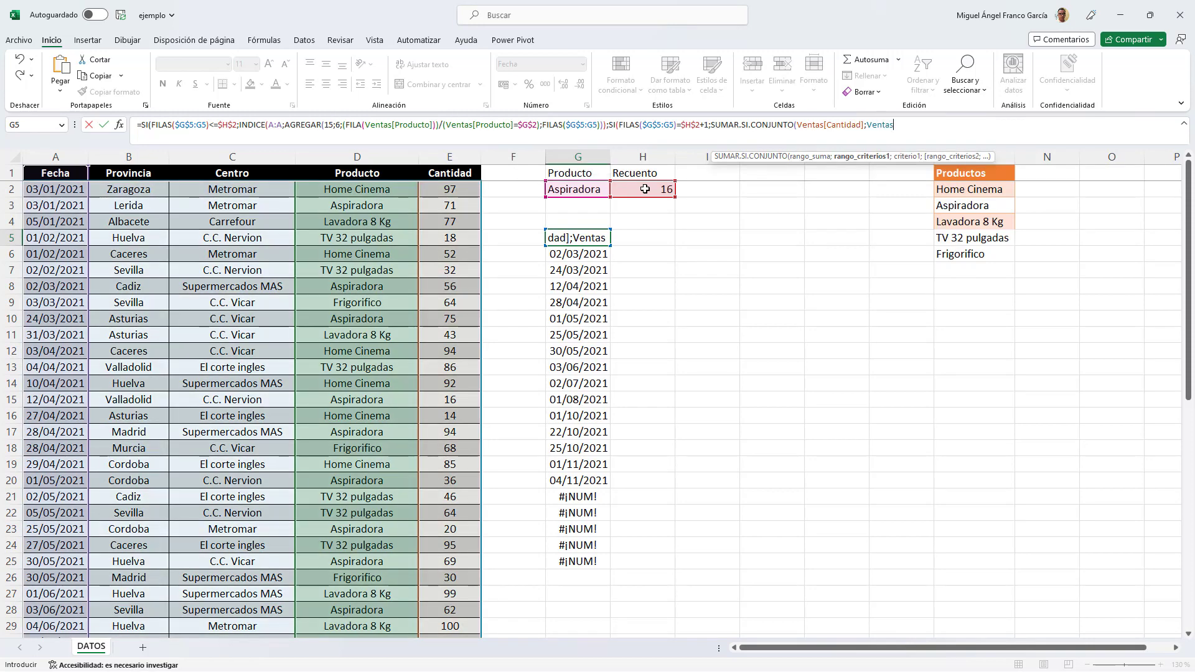
type("[Pr")
key("Tab")
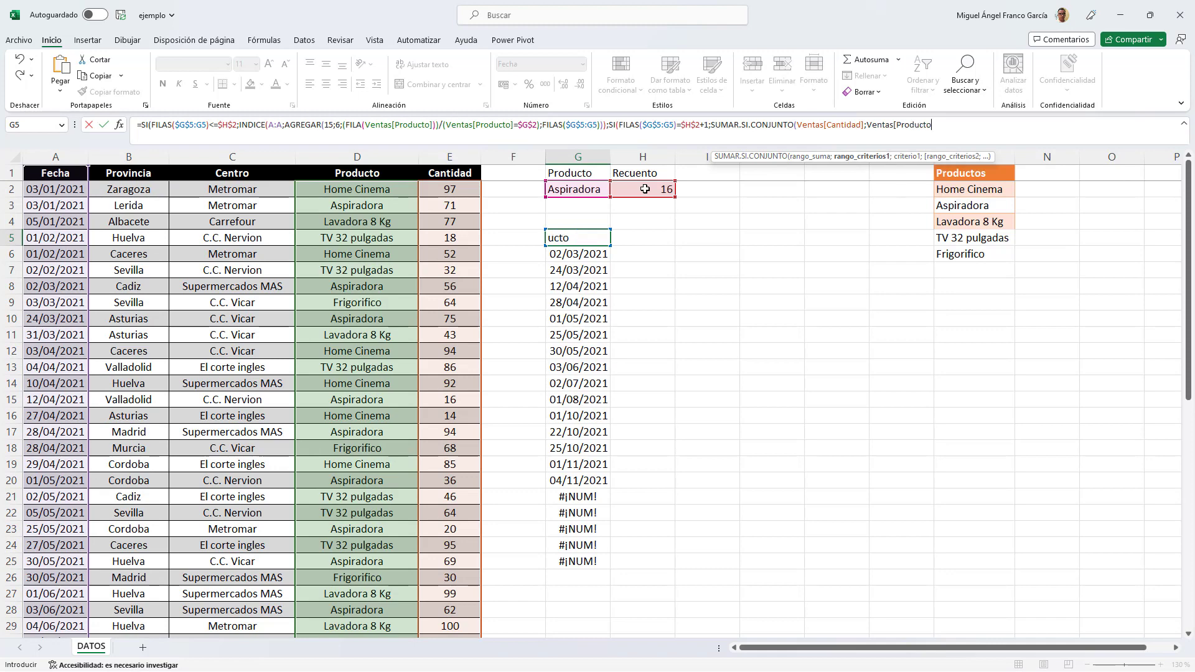
type("];")
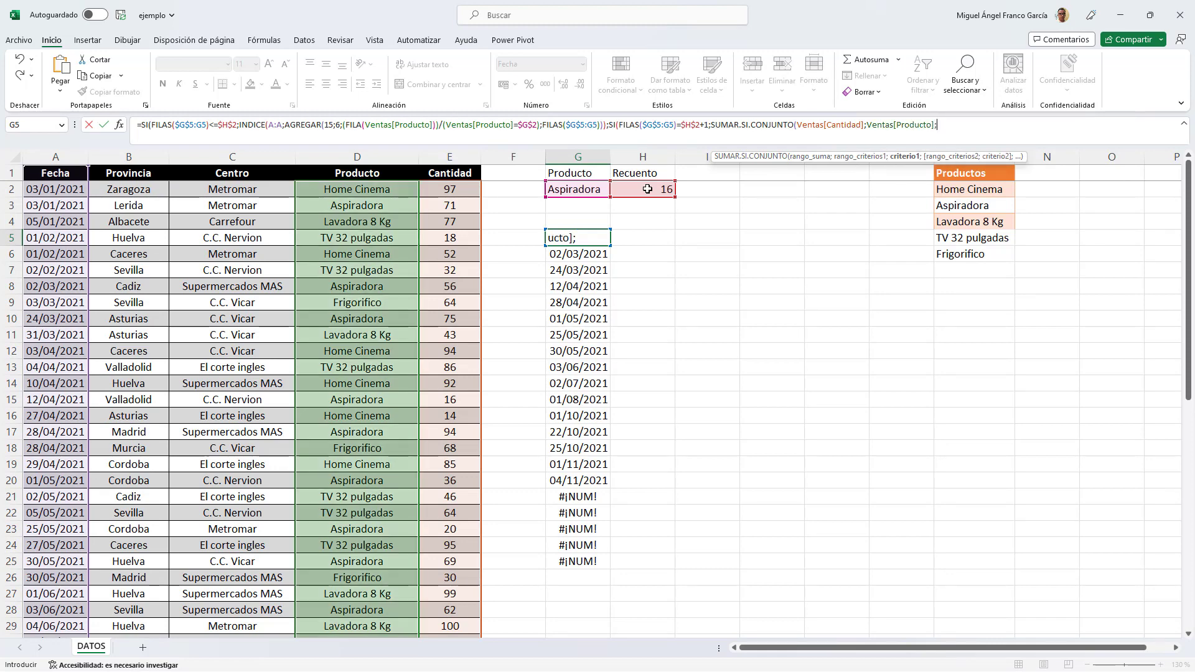
left_click(570, 192)
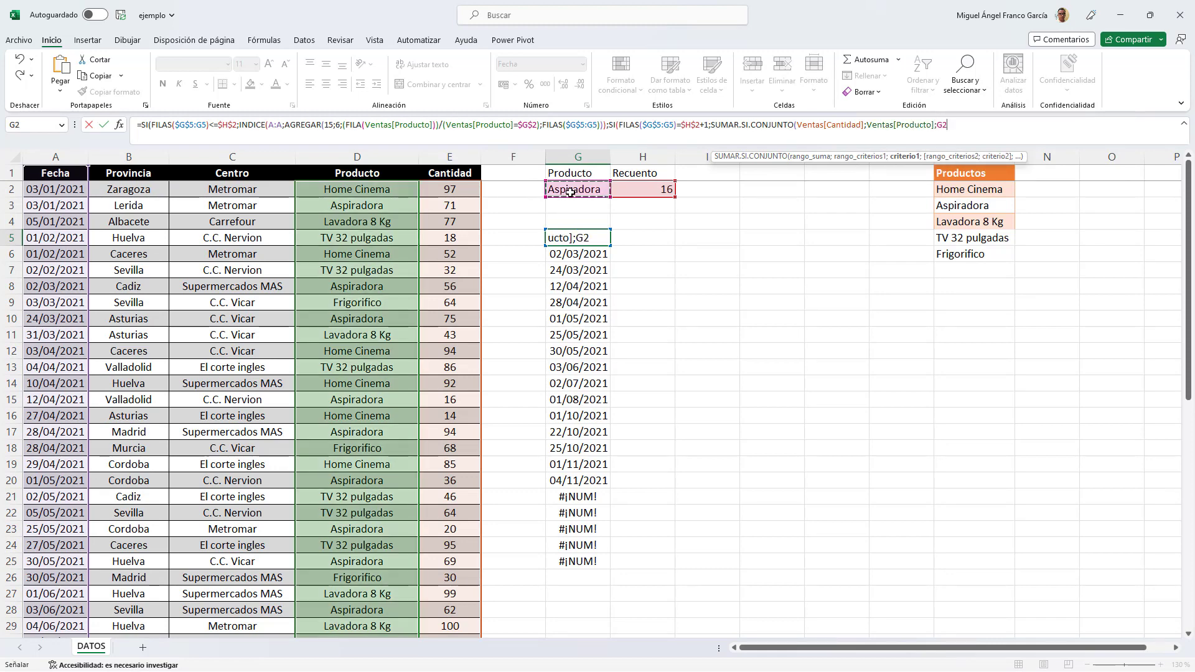
key("F4")
type(")")
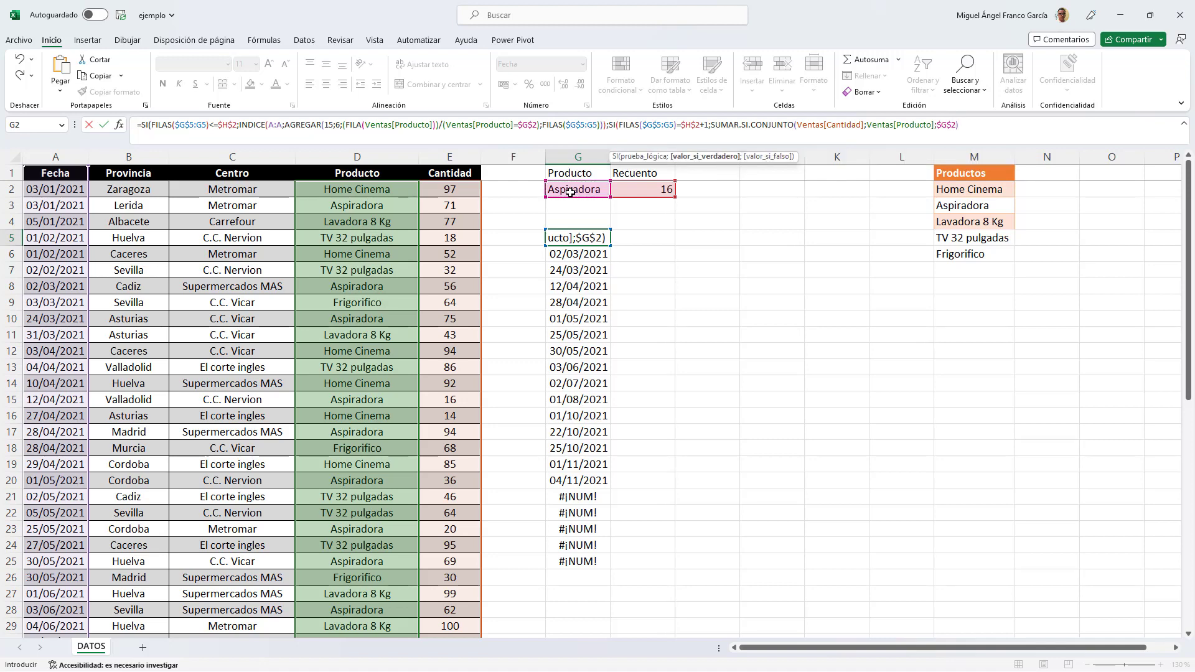
- Finish the G5 formula with "" as the nested SI's false value and fill it down to G25
type(";\"\"")
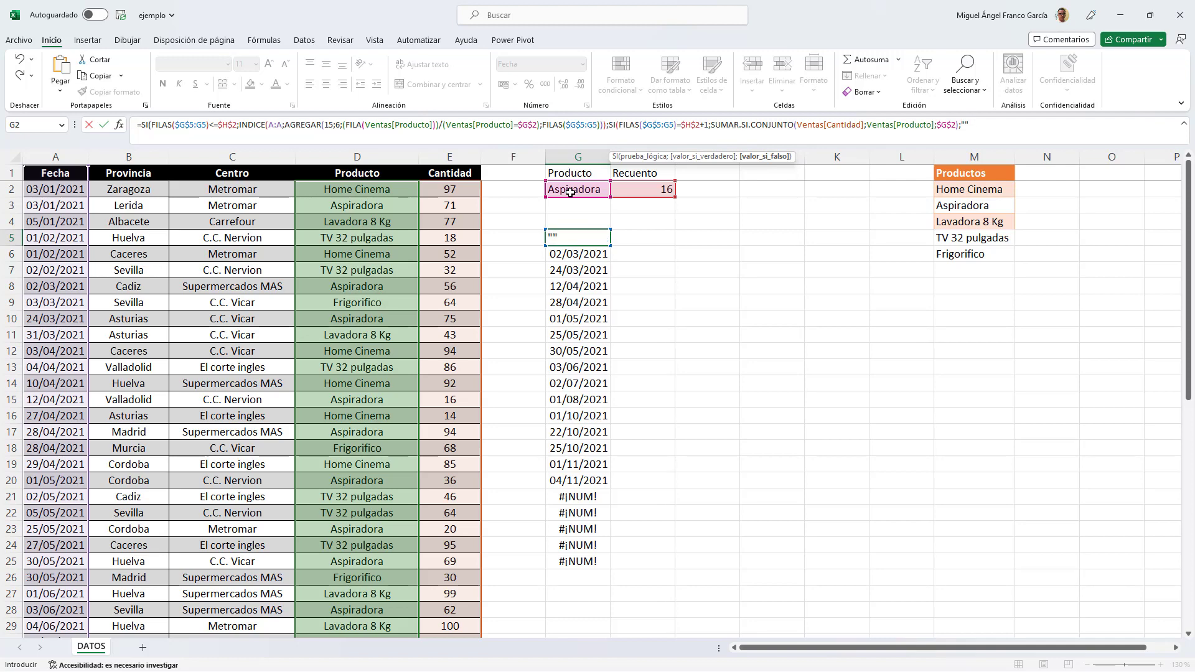
type(")")
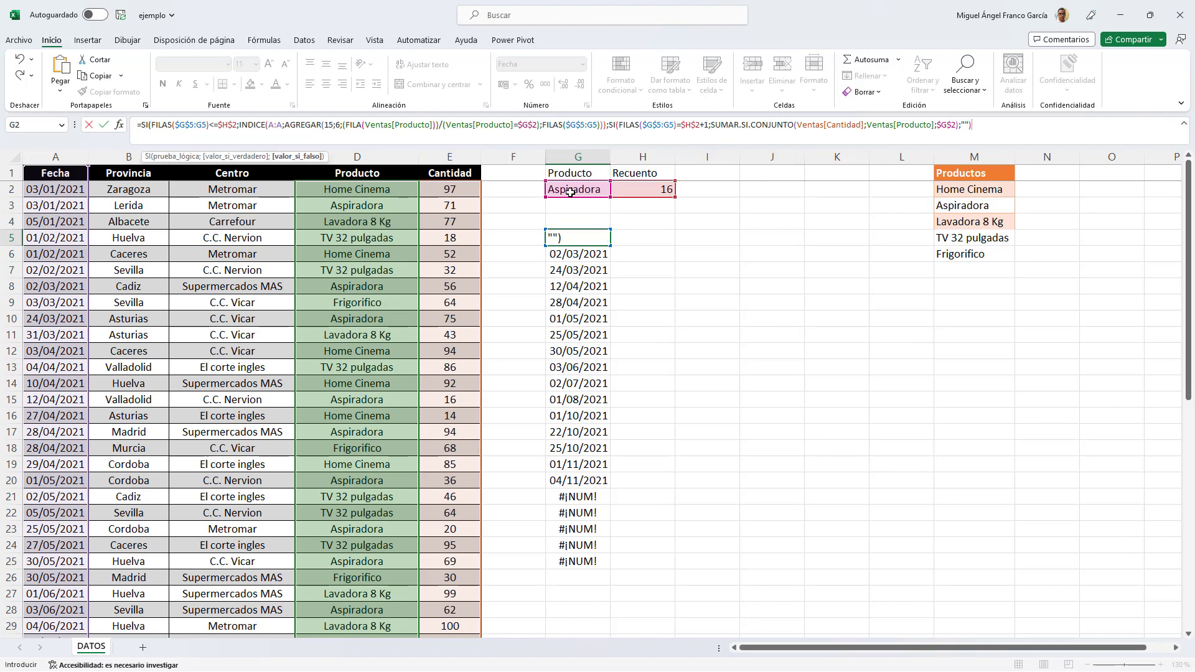
type(")")
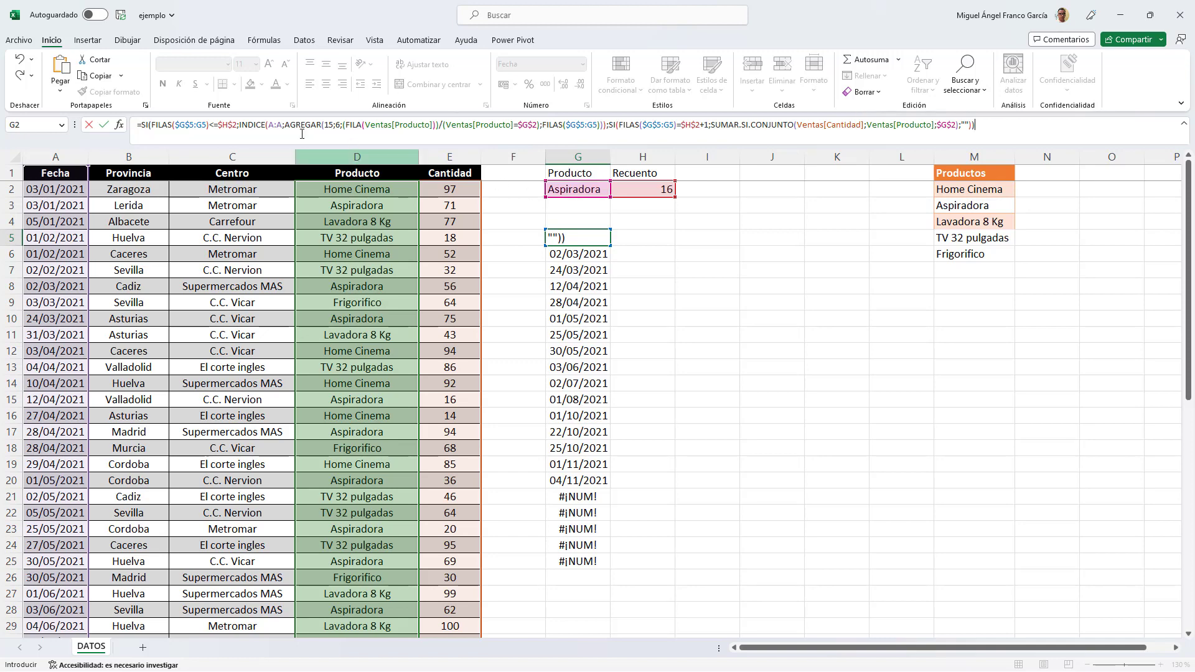
left_click(104, 128)
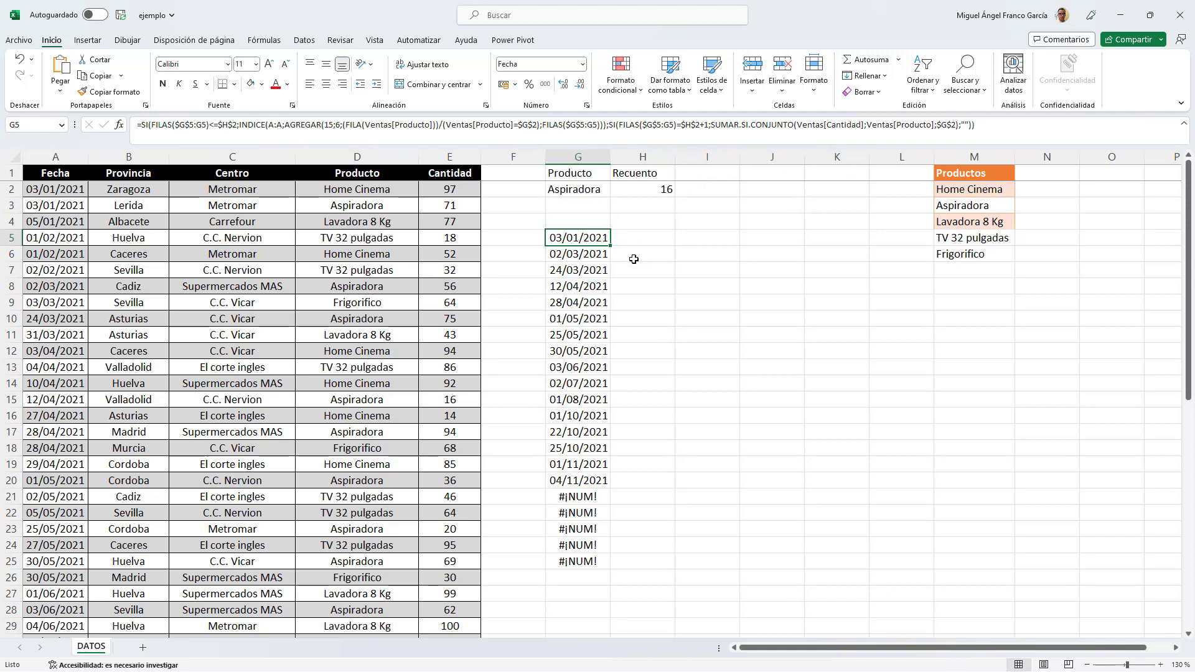
left_click_drag(611, 245, 599, 564)
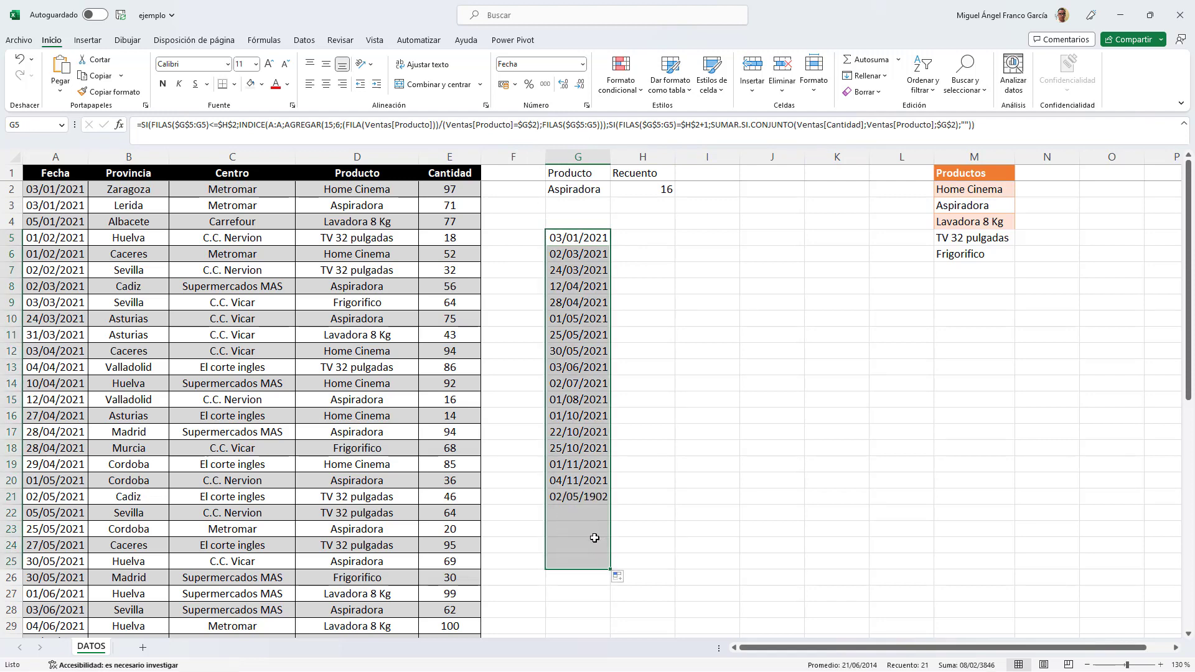
left_click(592, 502)
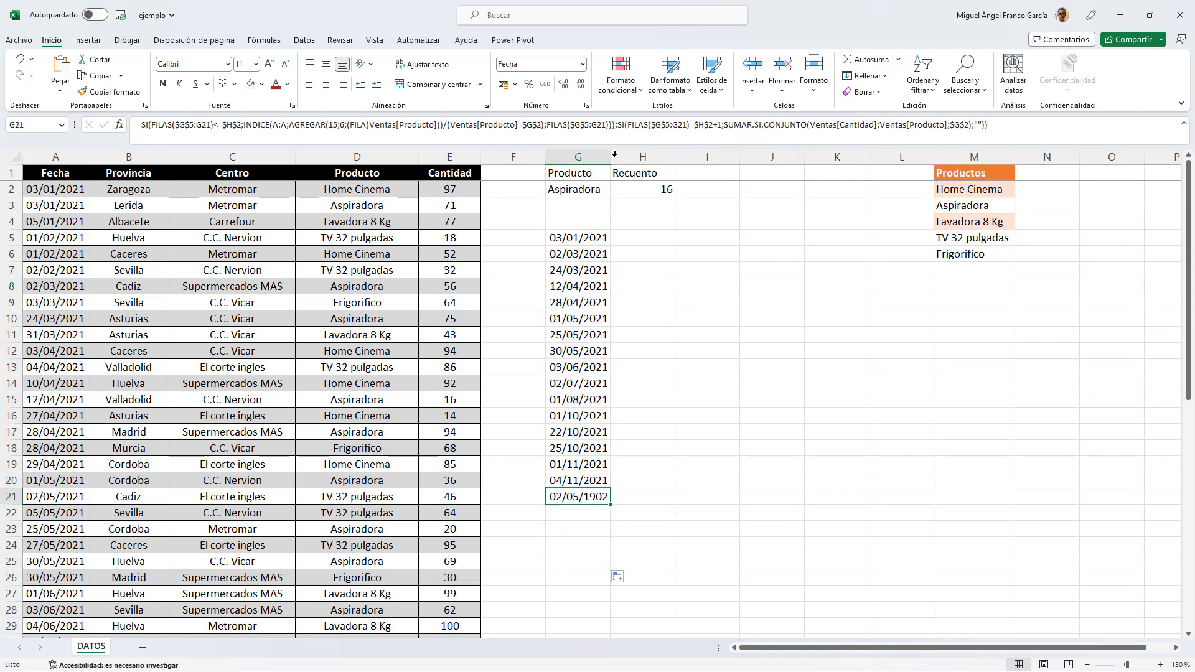
- Apply the General number format to the Cantidad total in G21
left_click(582, 64)
left_click(588, 88)
left_click(576, 558)
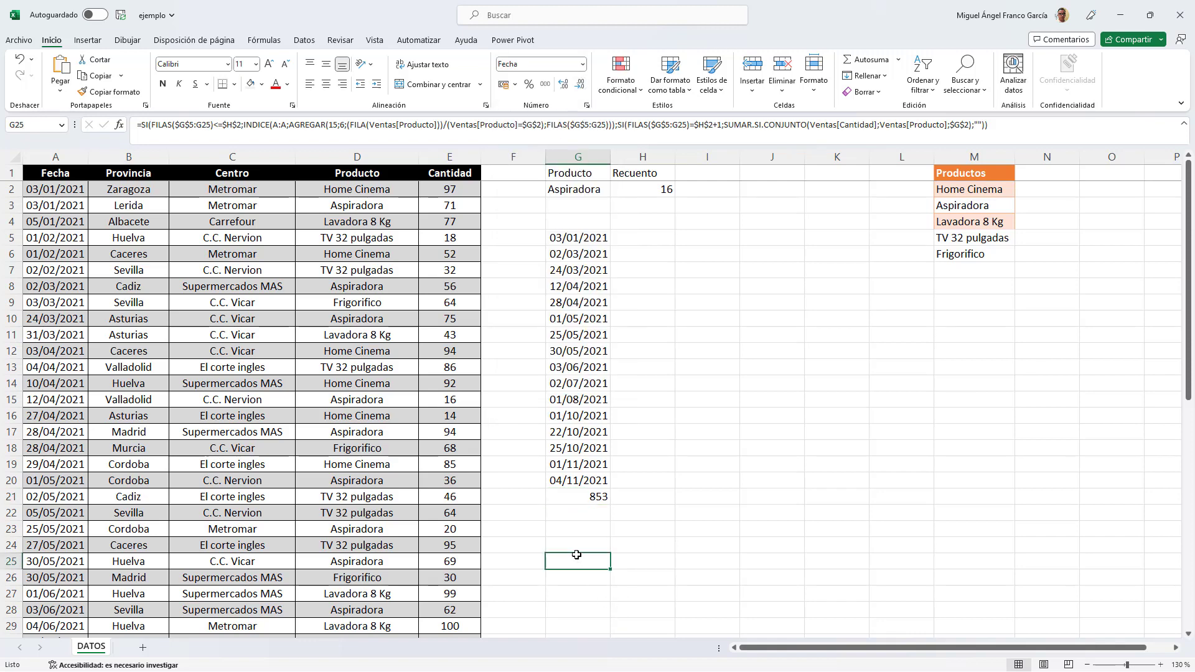
left_click(584, 496)
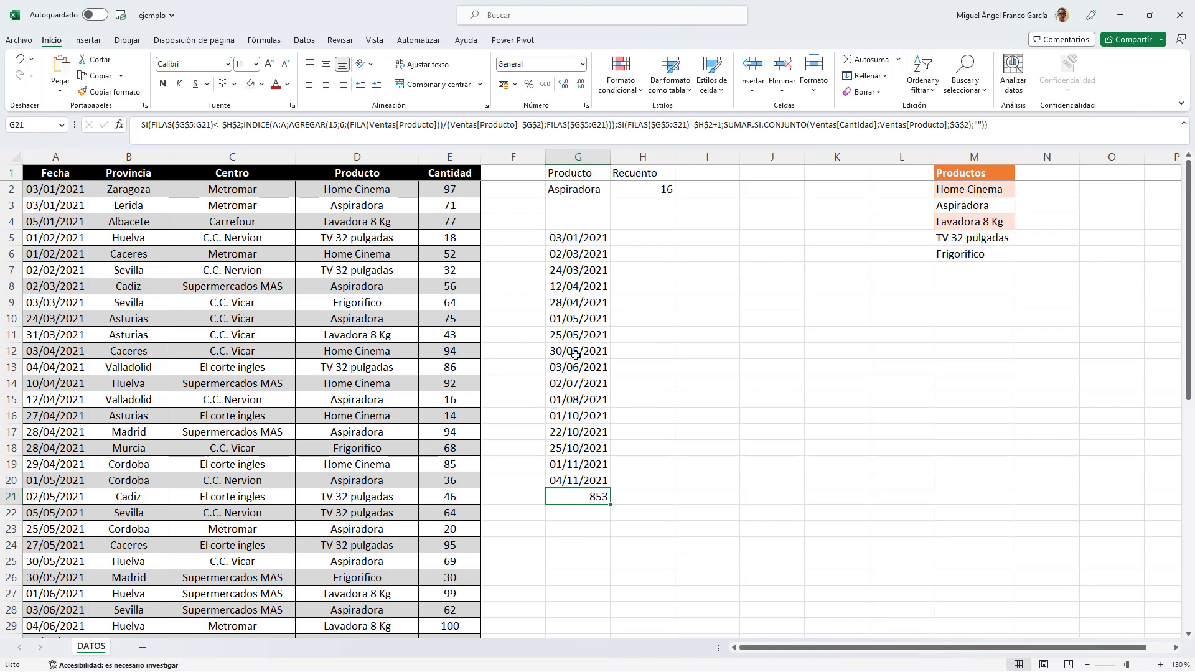
- Widen the INDICE matrix in the G5 formula from column A alone to A:E
left_click(601, 241)
left_click(644, 244)
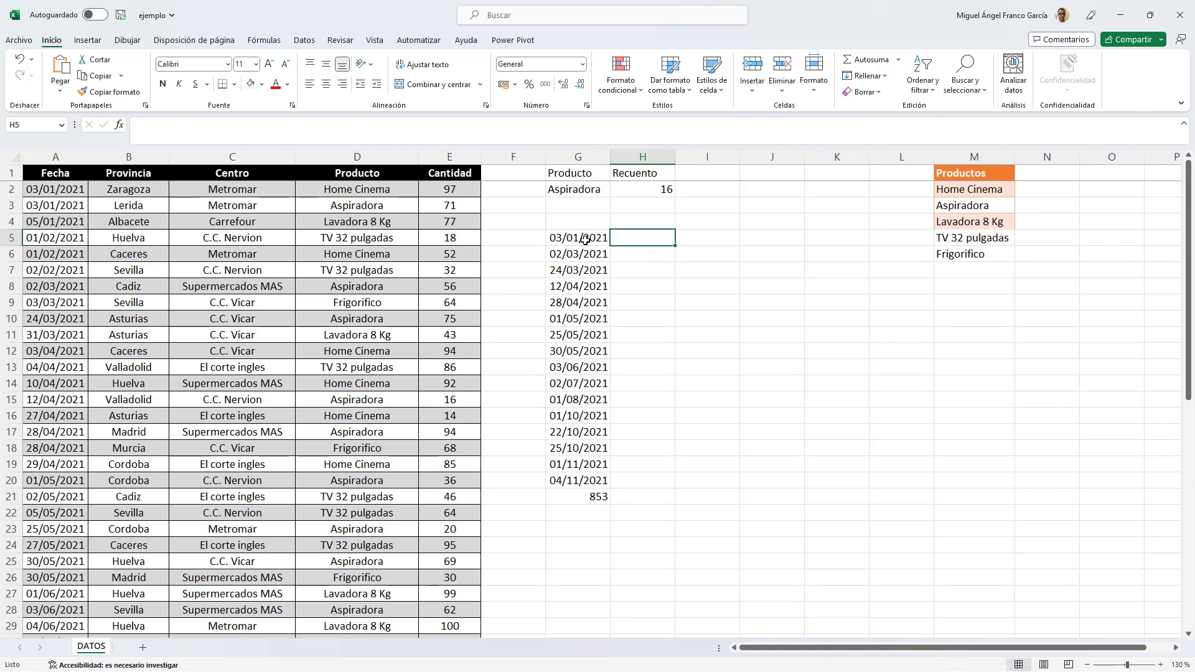
left_click(584, 241)
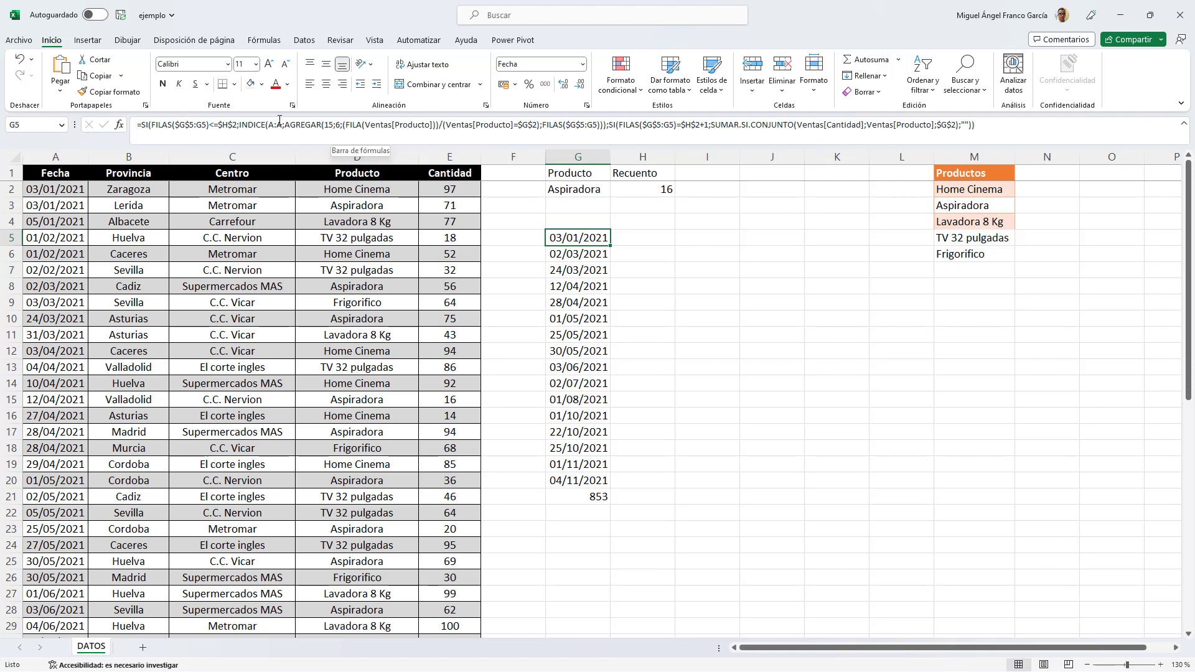
left_click(281, 125)
key("BackSpace")
type("e")
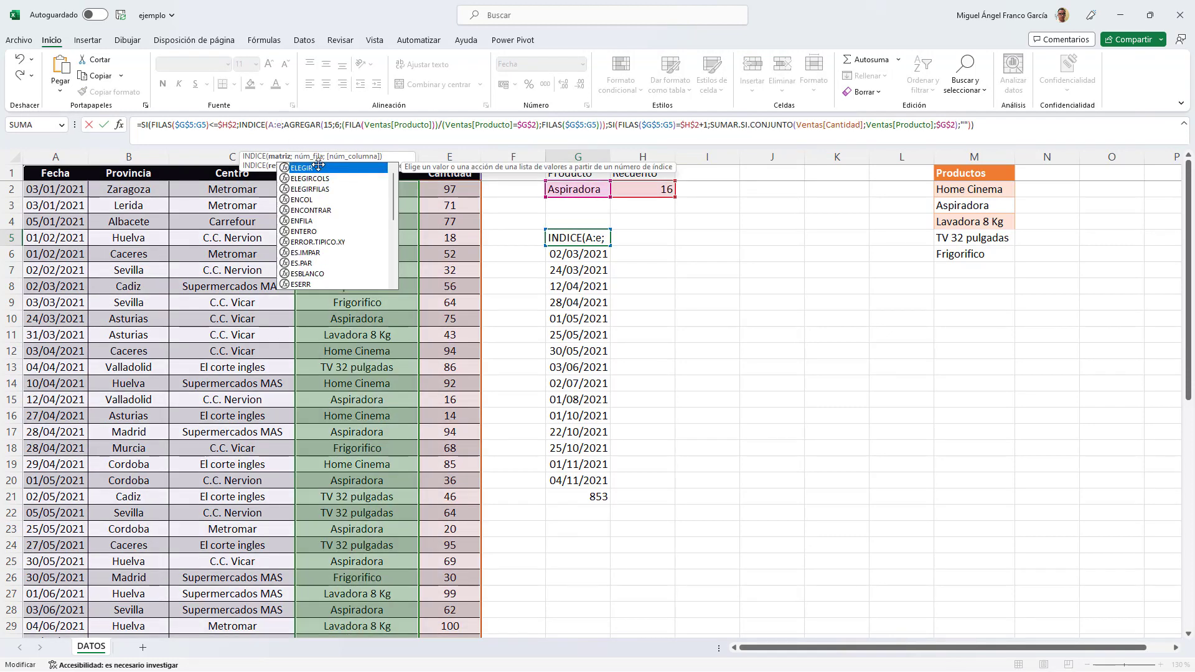
- Add the array {1\3} as INDICE's column number argument in G5 and commit the formula
key("Right")
key("Right")
key("Right")
key("Right")
key("Right")
key("Right")
key("Right")
key("Right")
key("Right")
key("Right")
key("Right")
key("Right")
key("Right")
key("Right")
key("Right")
key("Right")
key("Right")
key("Right")
key("Right")
key("Right")
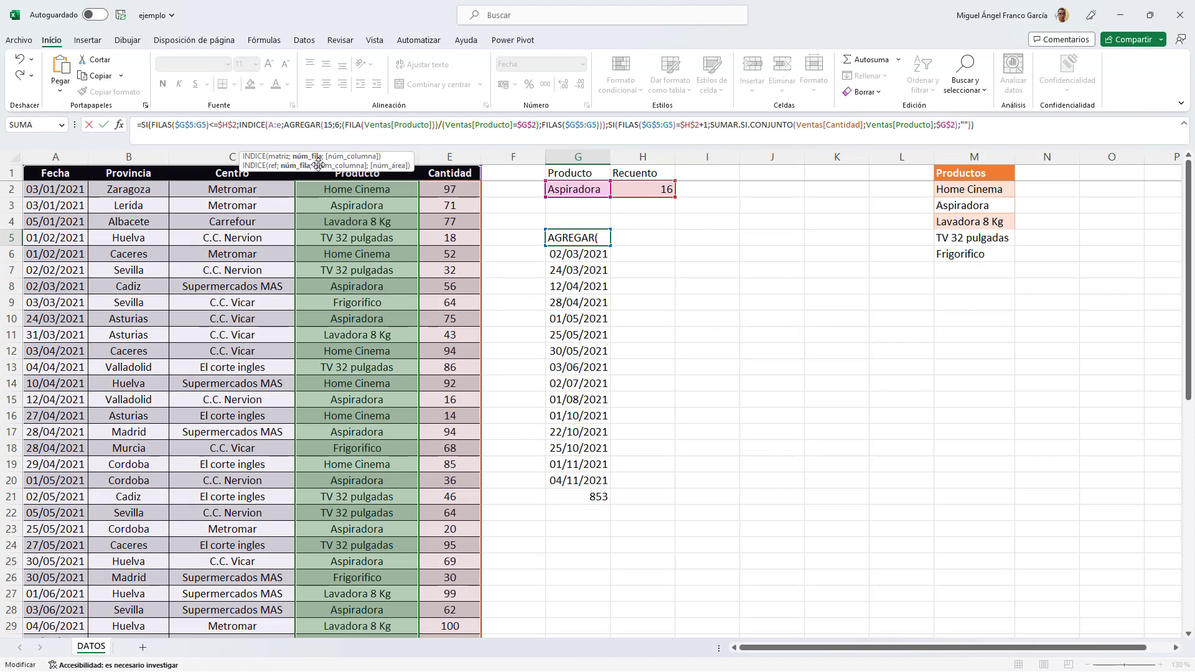
key("Right")
key("Right")
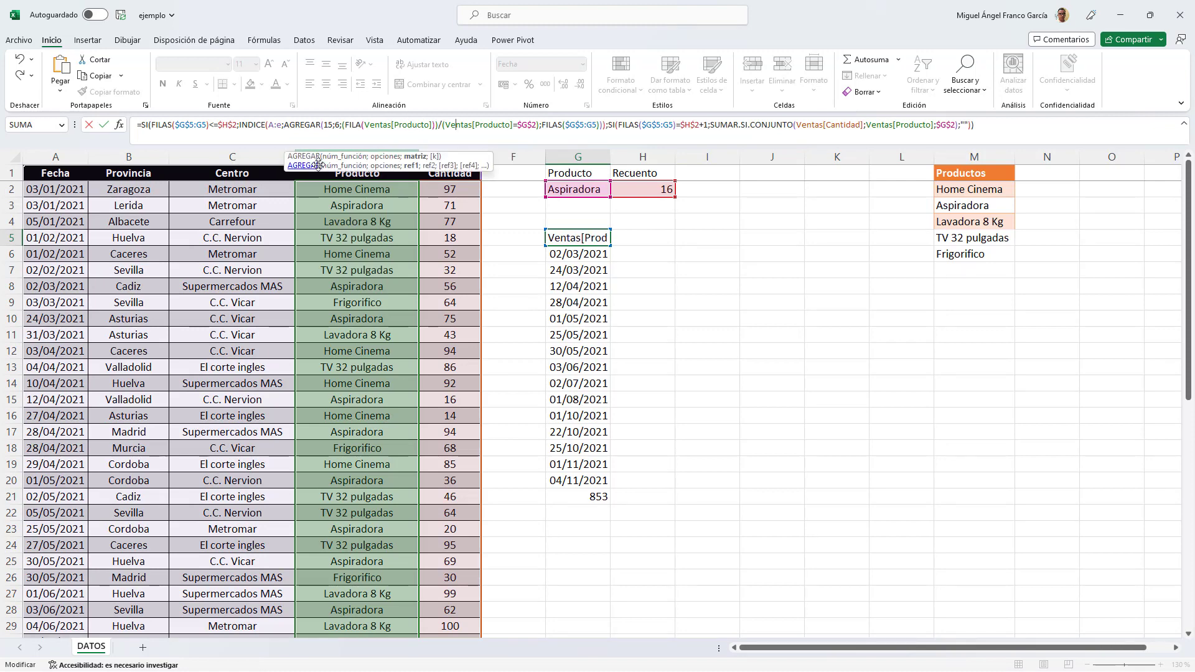
key("Right")
key("Right")
key("Right")
key("Right")
key("Right")
key("Right")
key("Right")
key("Right")
key("Right")
key("Right")
key("Right")
key("Right")
key("Right")
key("Right")
key("Right")
key("Right")
key("Right")
key("Right")
key("Right")
key("Right")
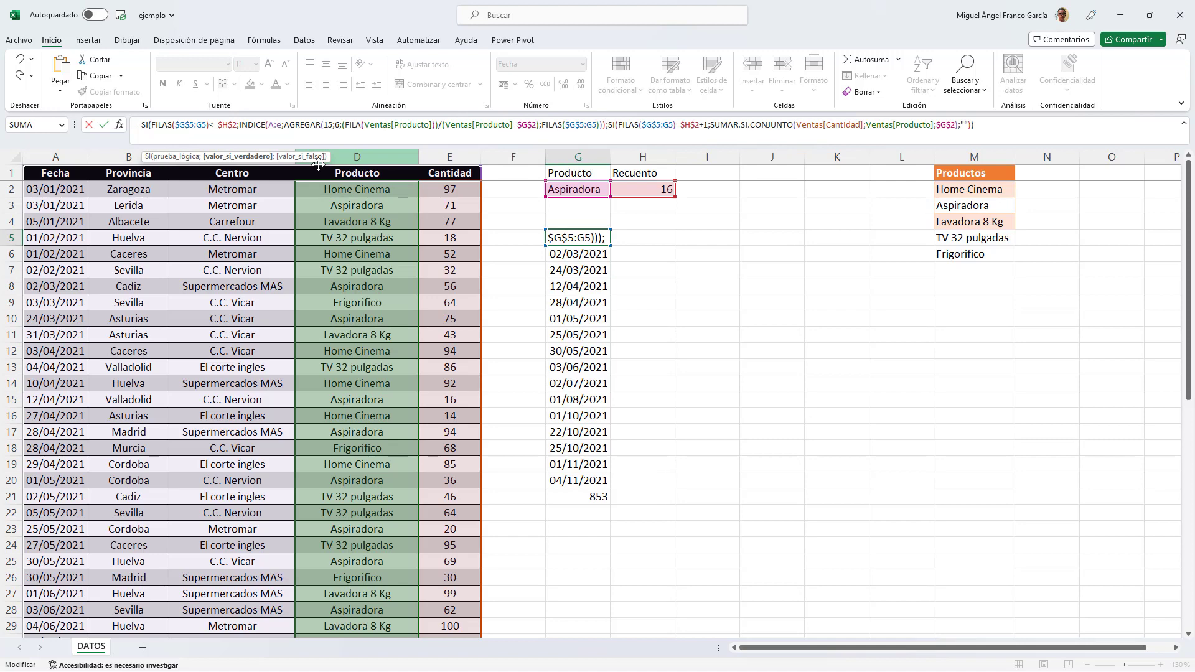
key("Left")
key("Left")
key("Right")
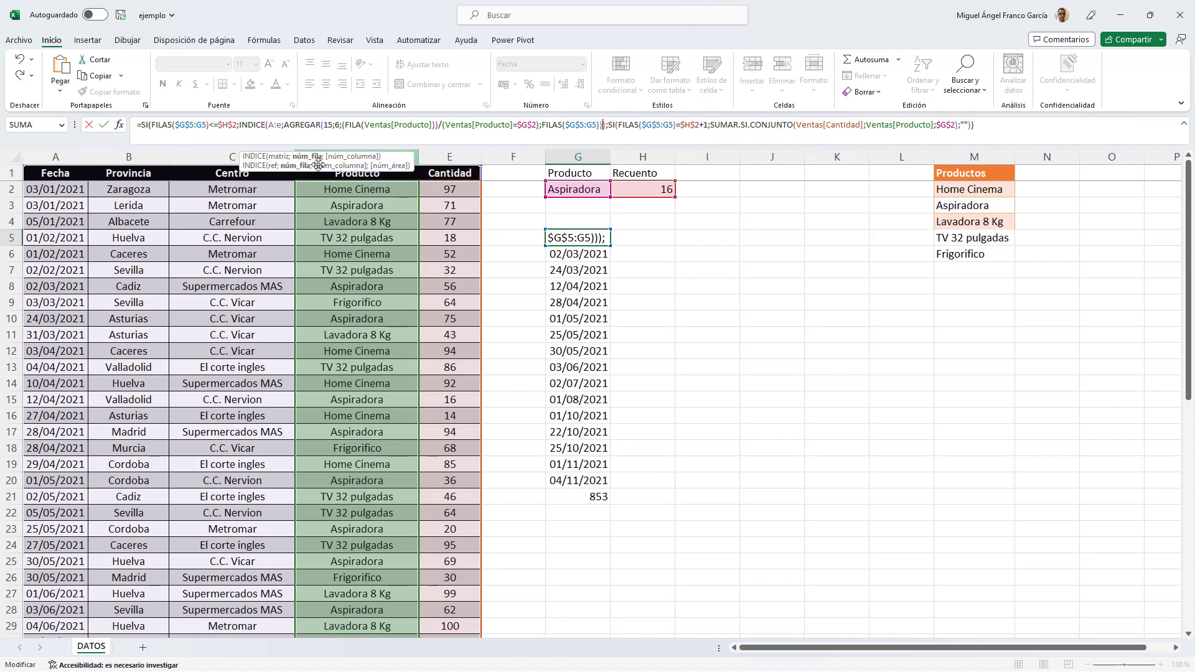
type(";")
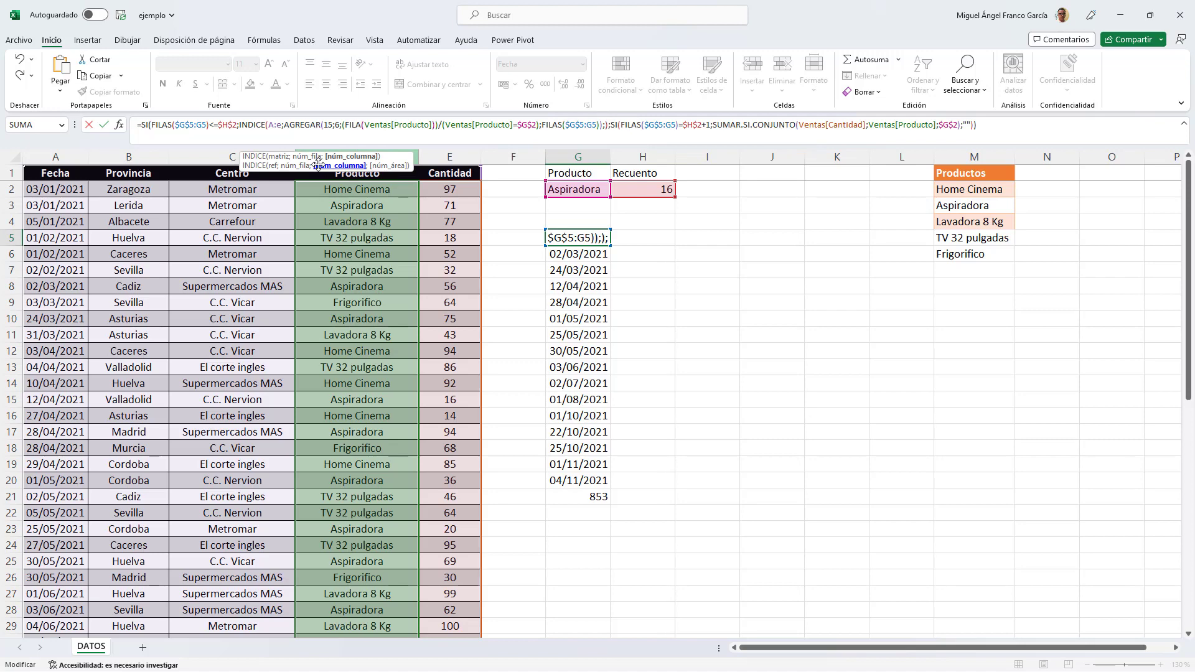
type("{}")
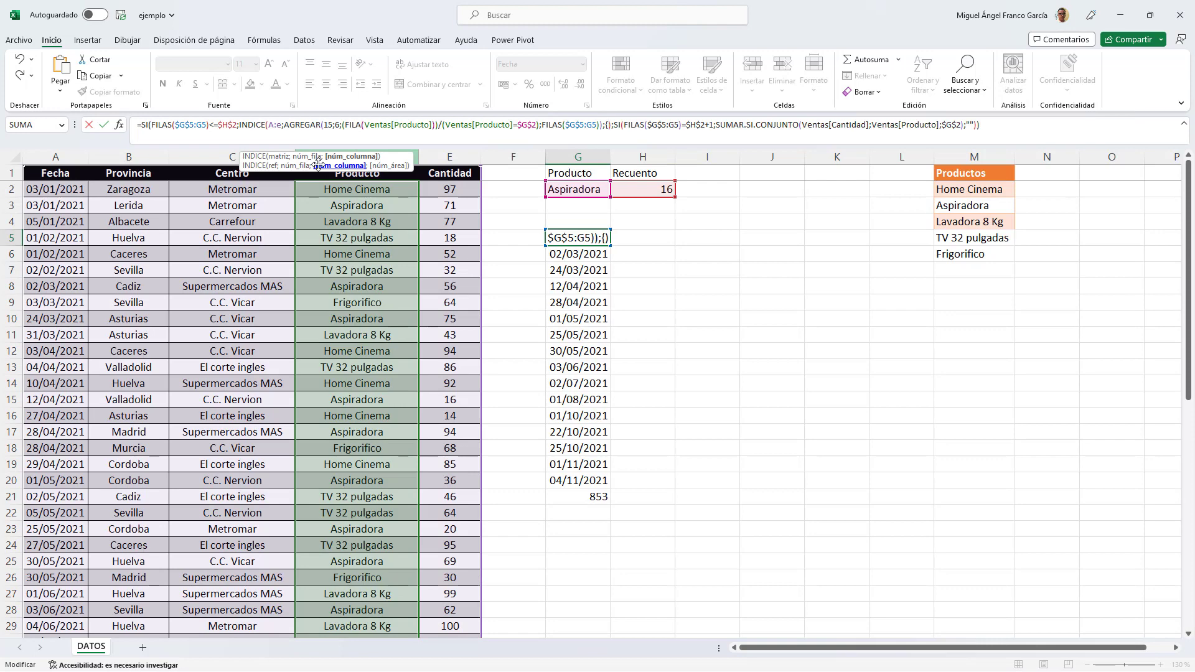
type("1")
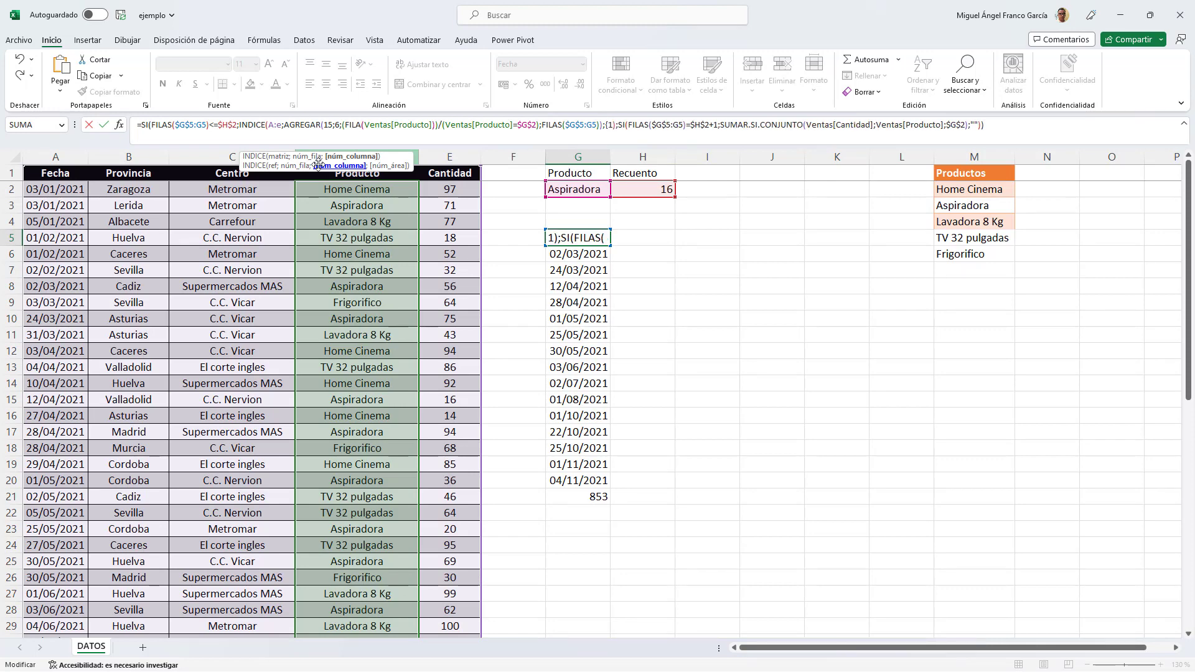
type("\\")
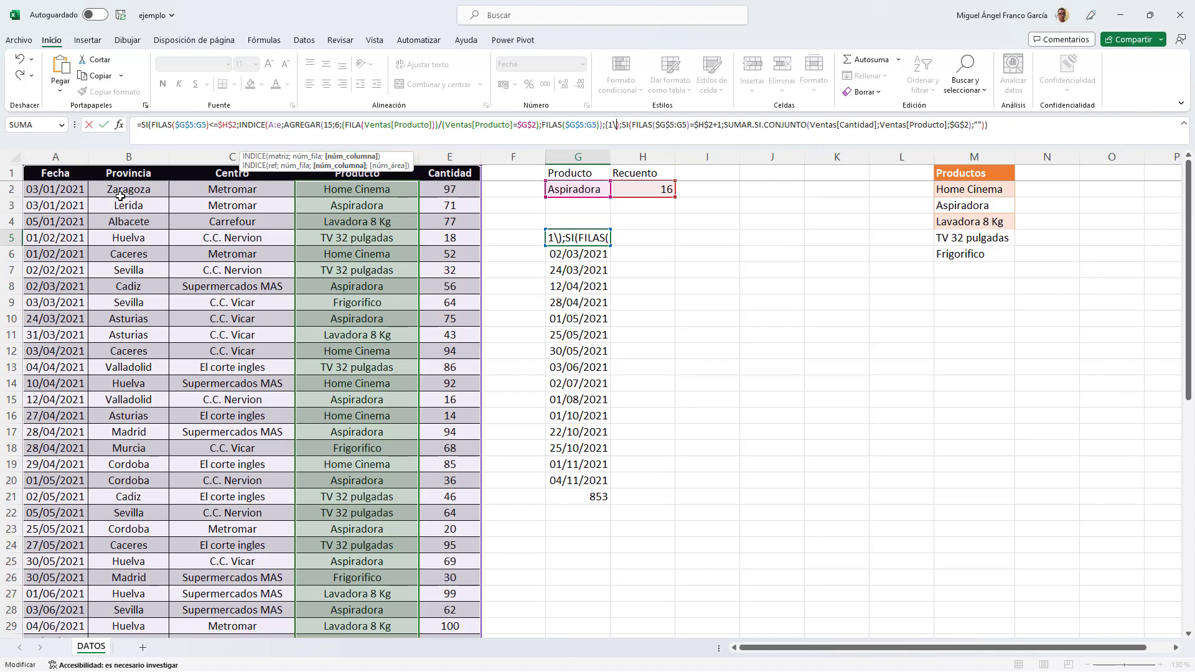
type("3")
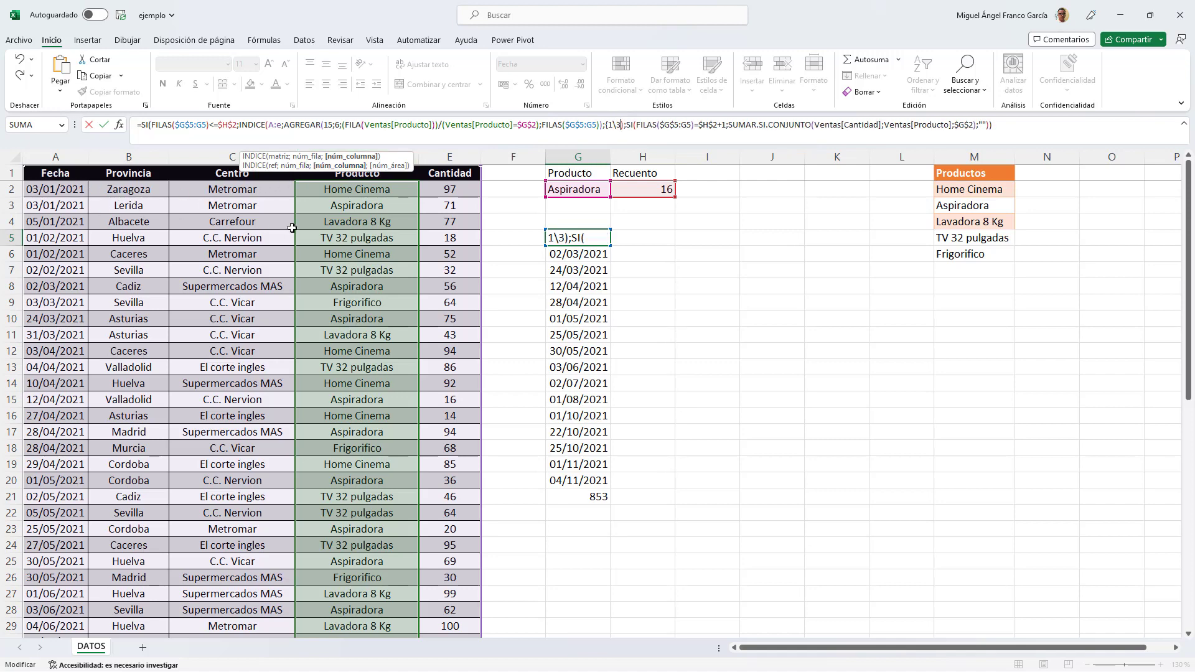
type("}")
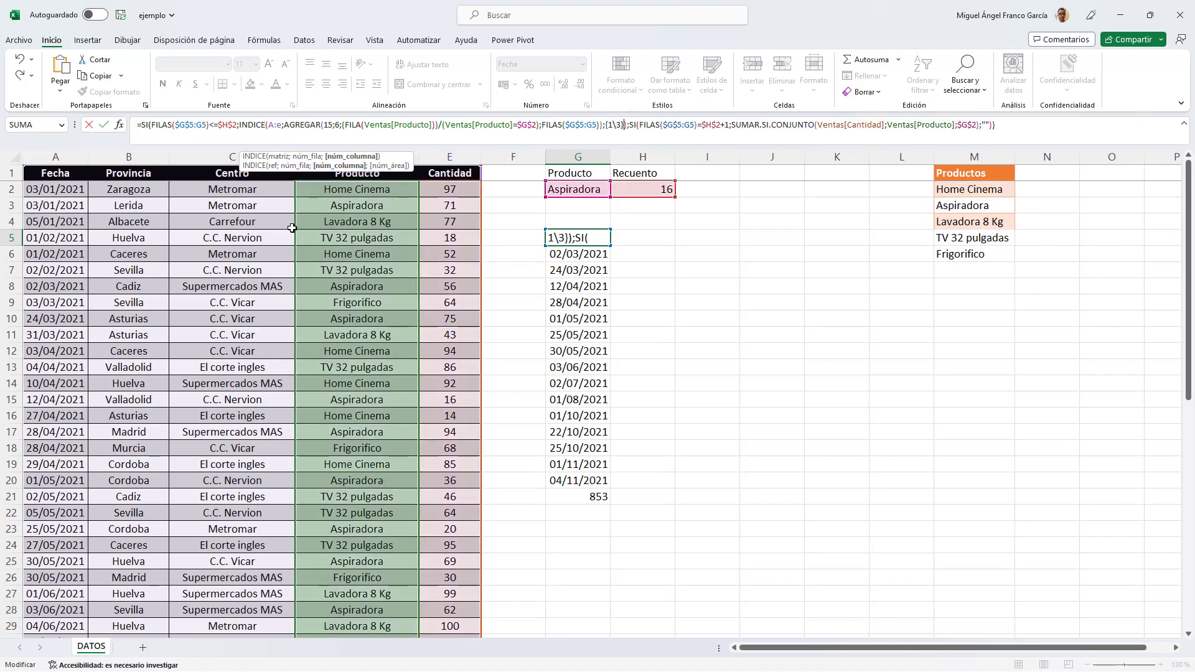
left_click(103, 124)
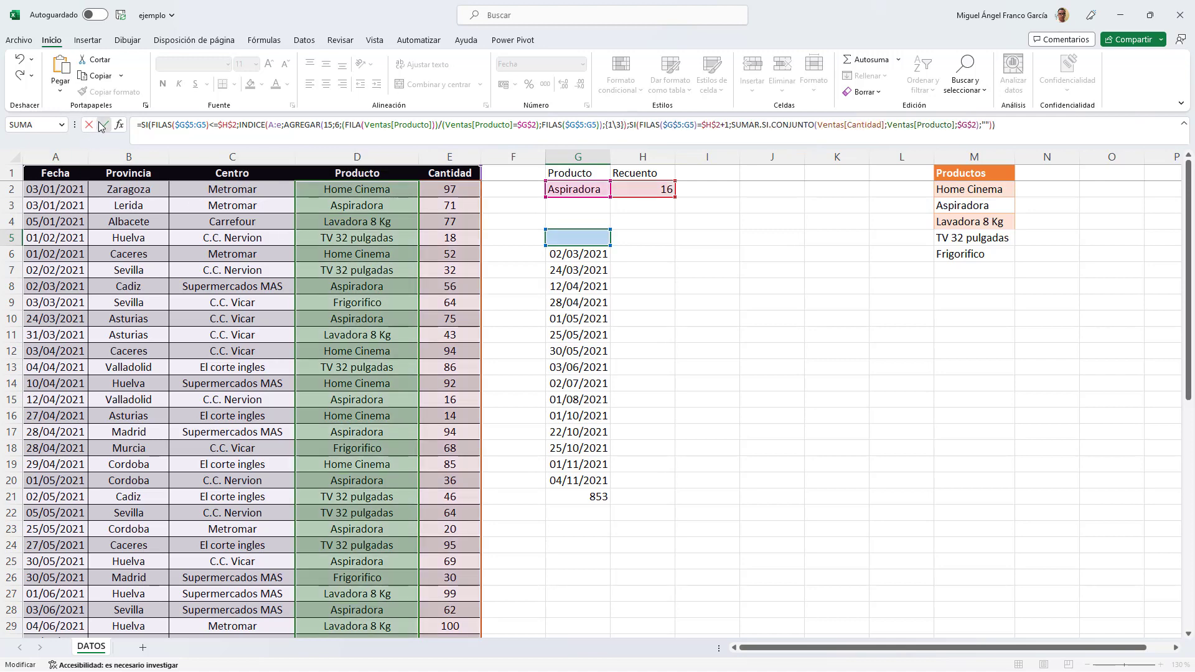
- Fill the updated G5 formula down to G21
left_click(621, 239)
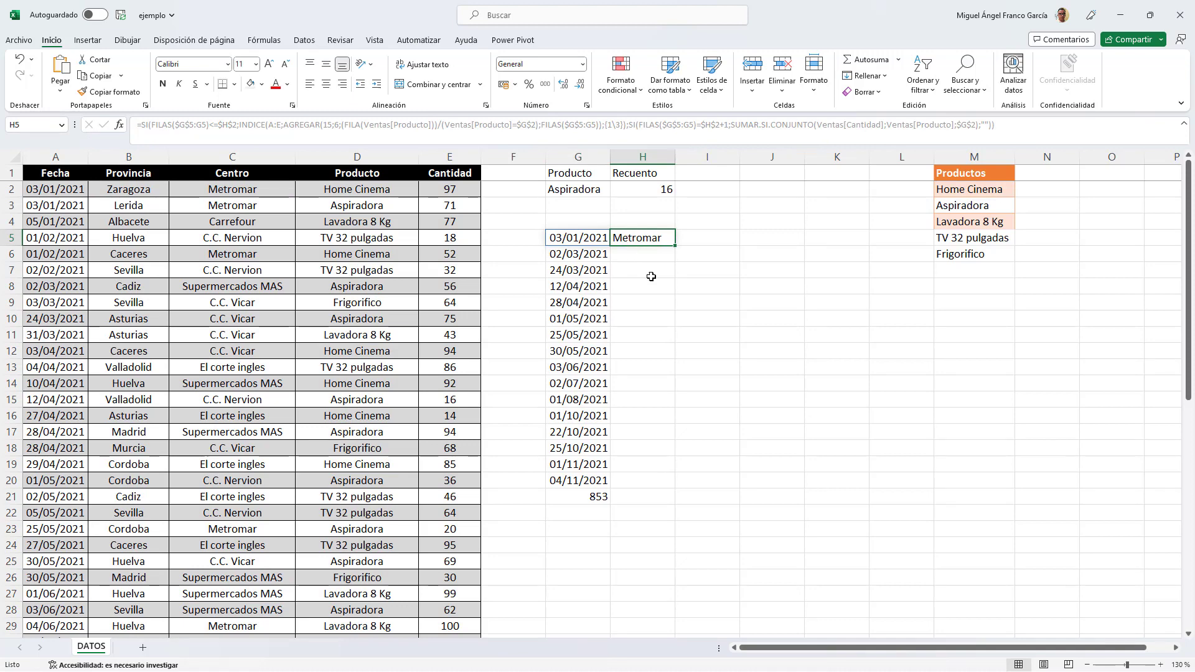
left_click(591, 234)
left_click_drag(608, 246, 607, 297)
key("Escape")
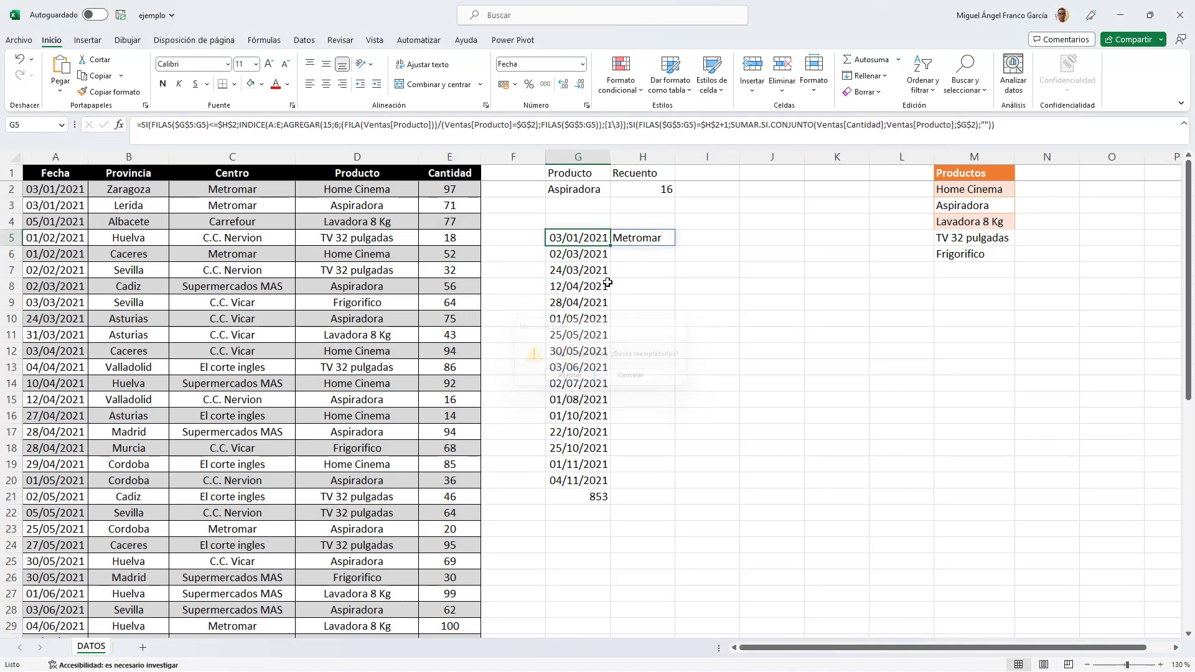
left_click_drag(611, 246, 614, 502)
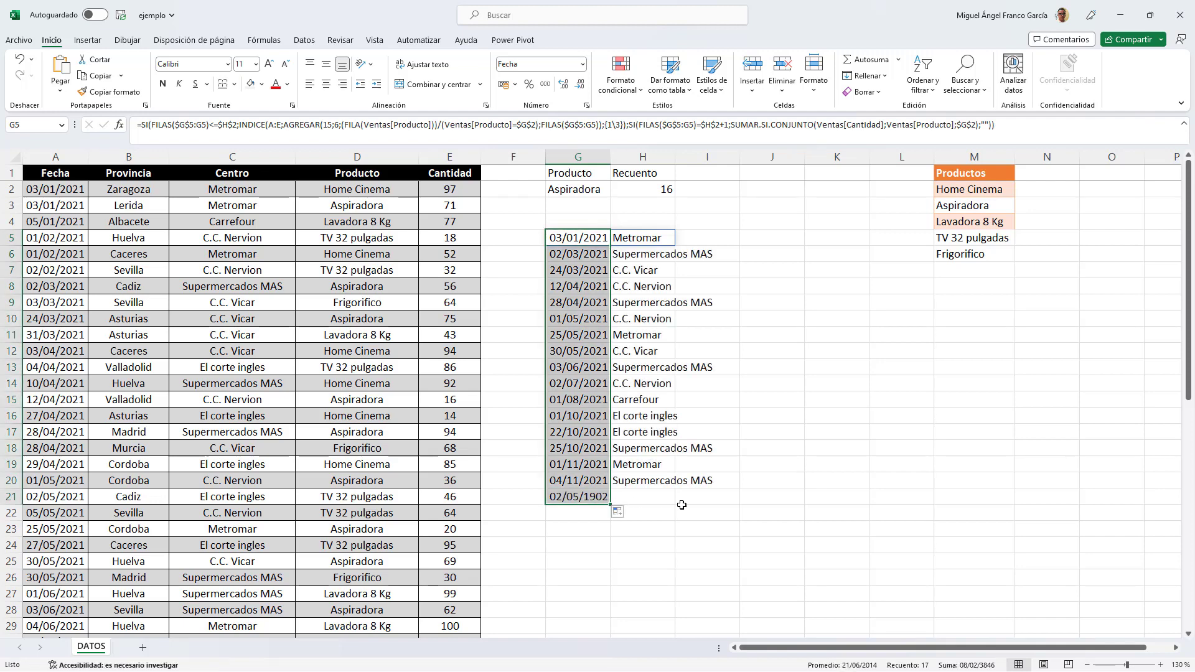
- Set the number format of the refilled total cell G21 to General
left_click(585, 497)
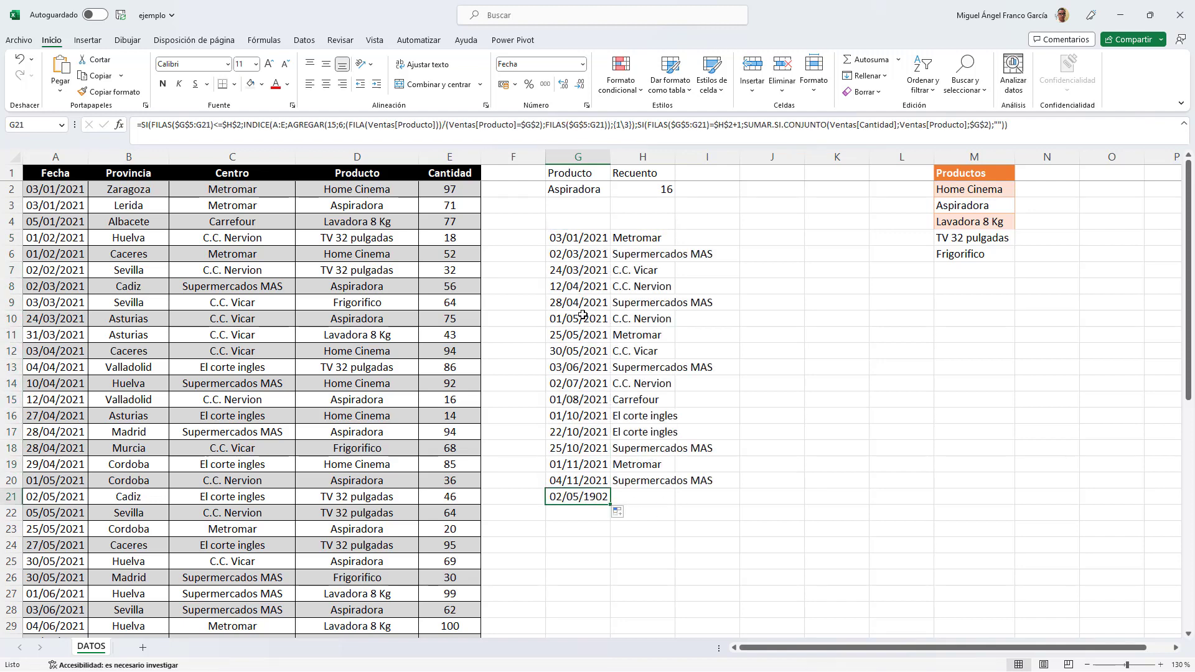
left_click(584, 65)
left_click(554, 88)
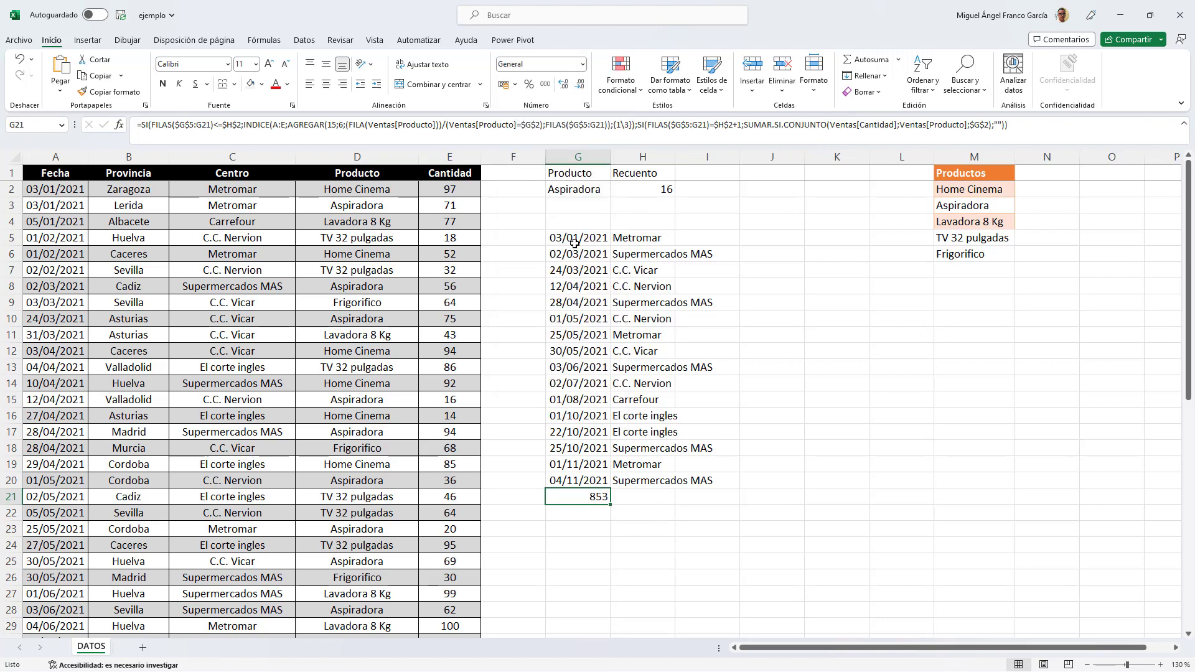
left_click(575, 245)
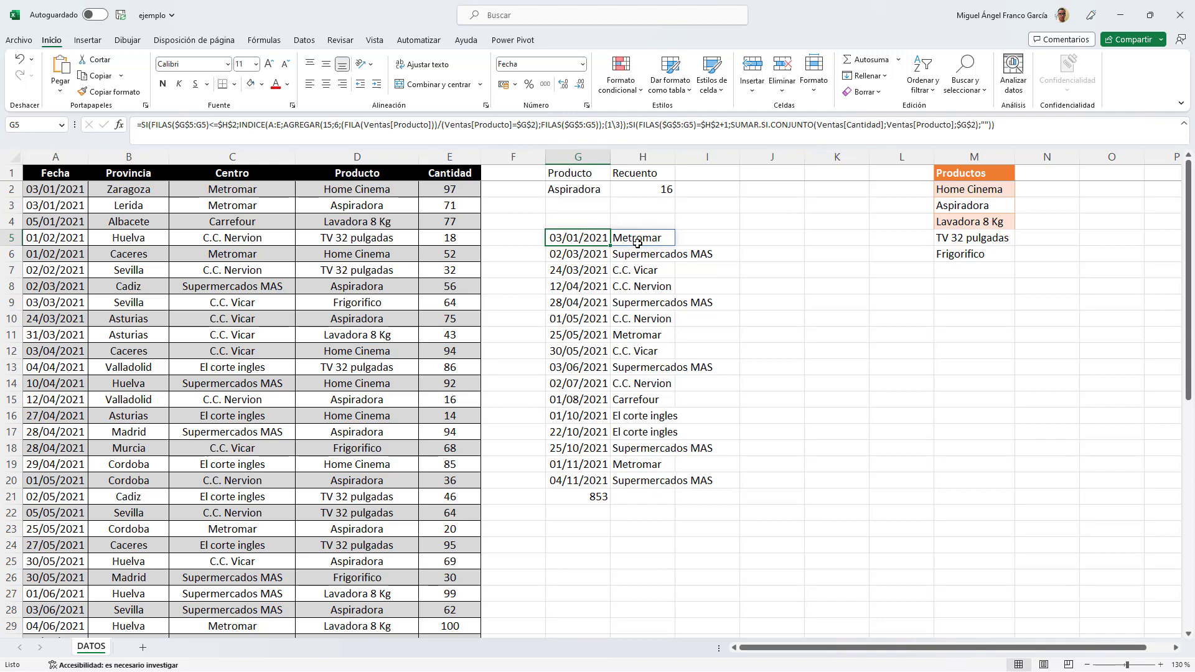
left_click(590, 502)
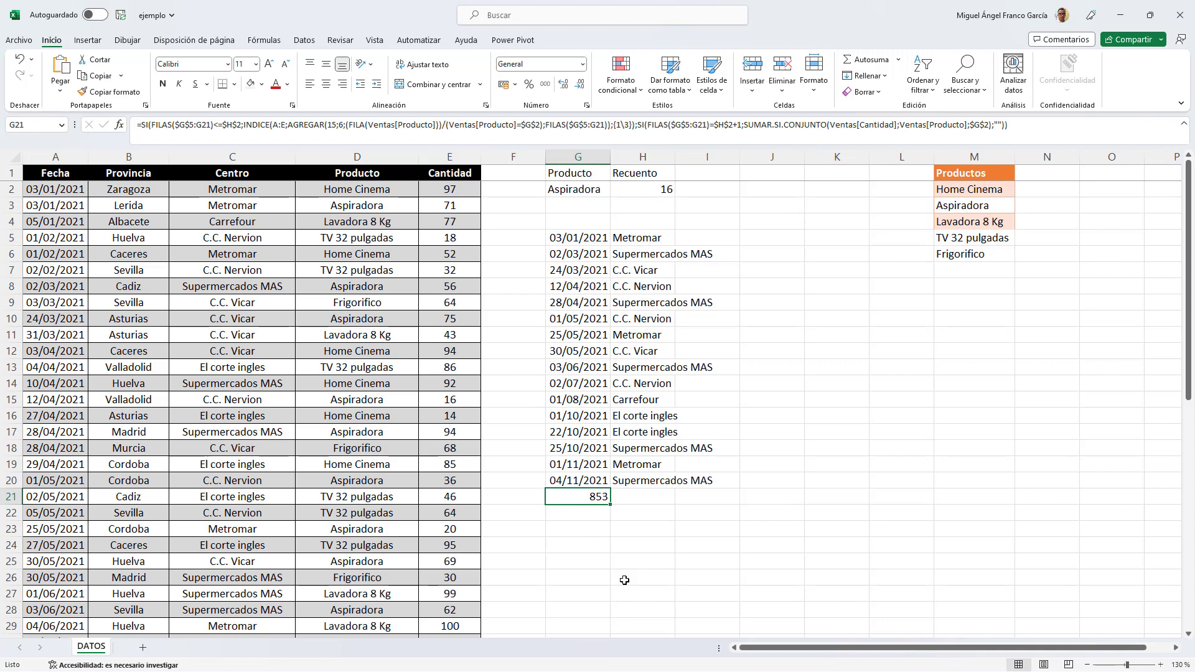
- Choose Lavadora 8 Kg as the product in G2
left_click(599, 188)
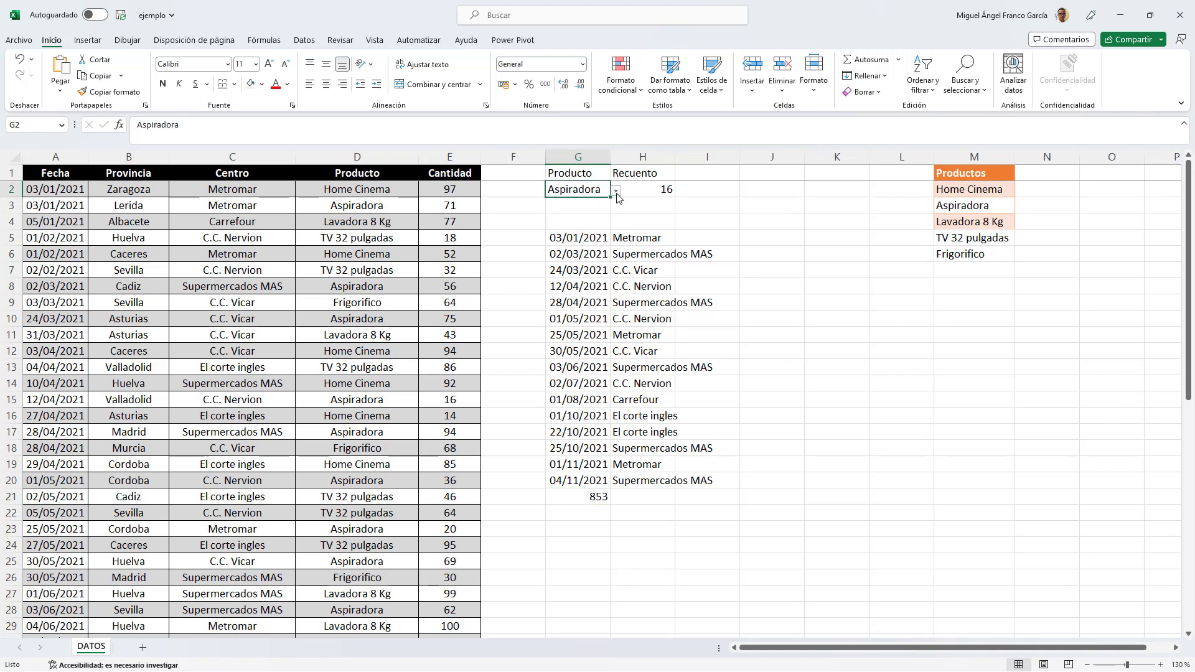
left_click(616, 190)
left_click(585, 226)
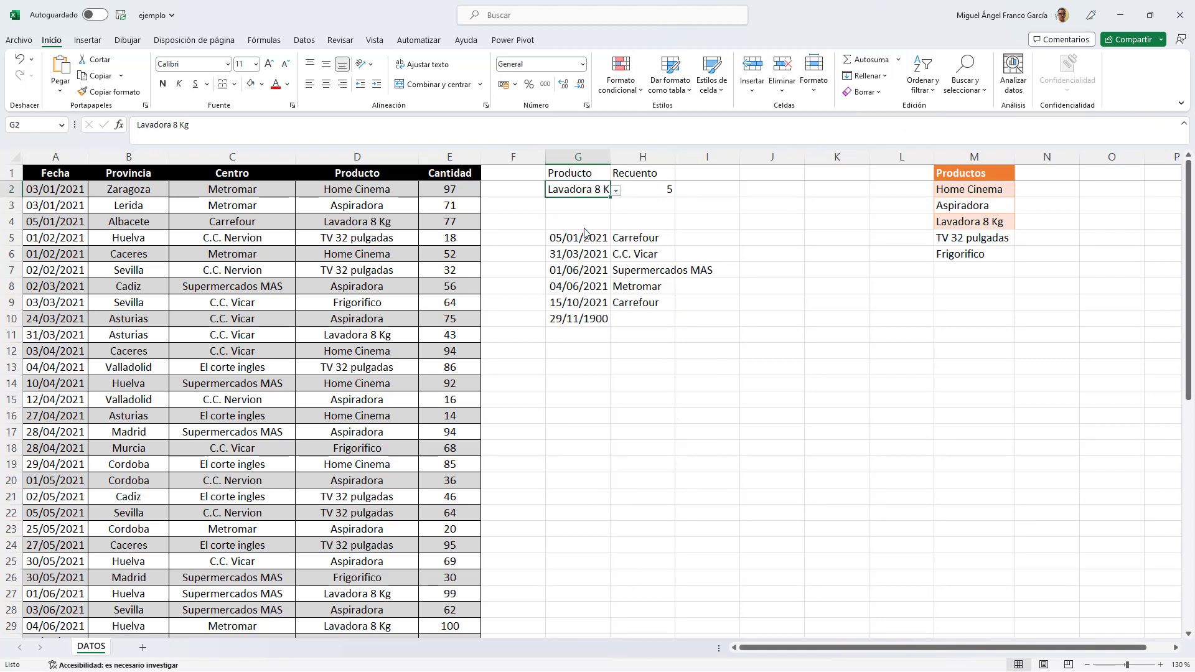
- Format the Cantidad total in G10 as General and review the listed records in G5:H9
left_click(589, 318)
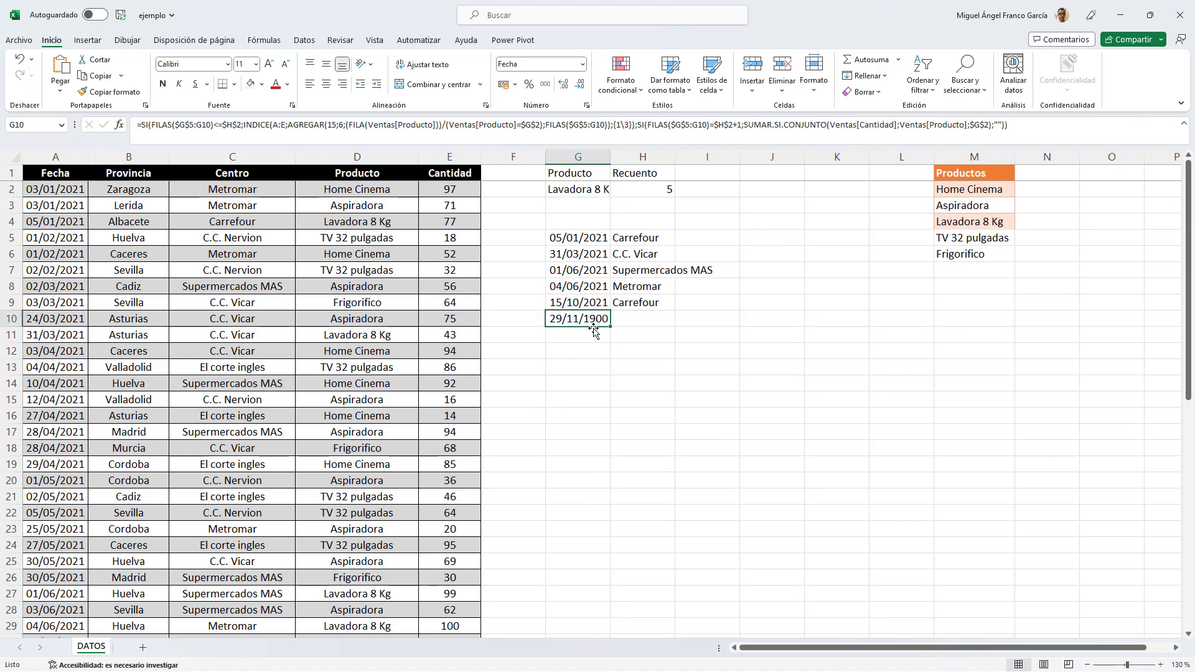
left_click(581, 65)
left_click(571, 86)
left_click_drag(576, 236, 650, 304)
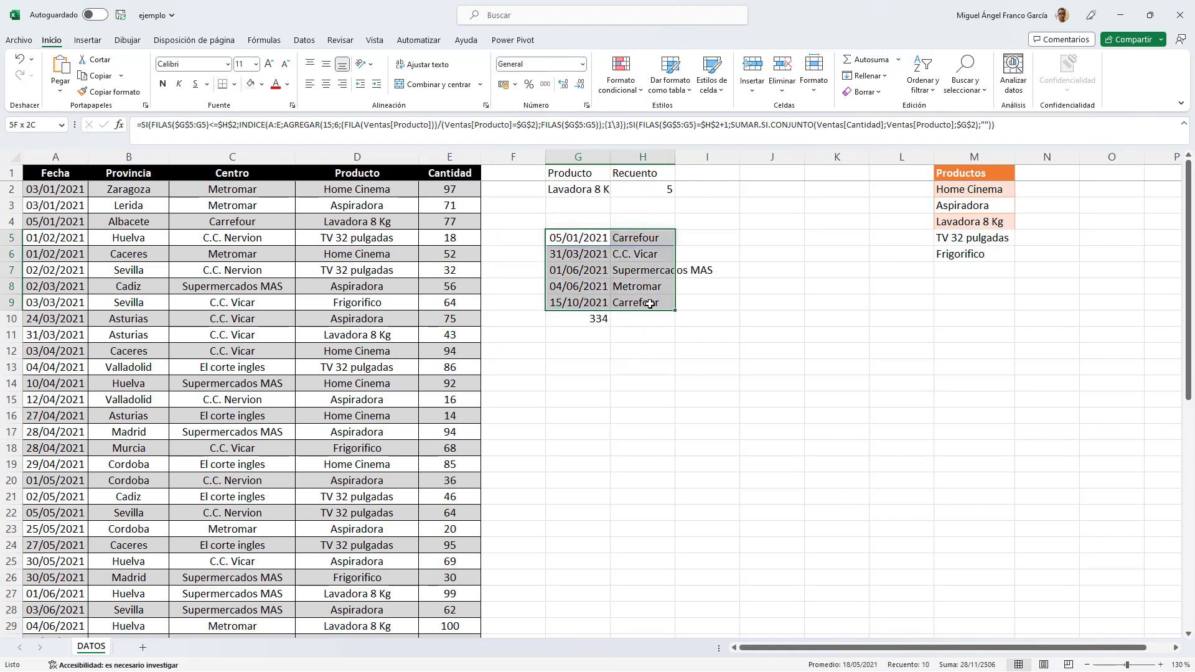
left_click(581, 319)
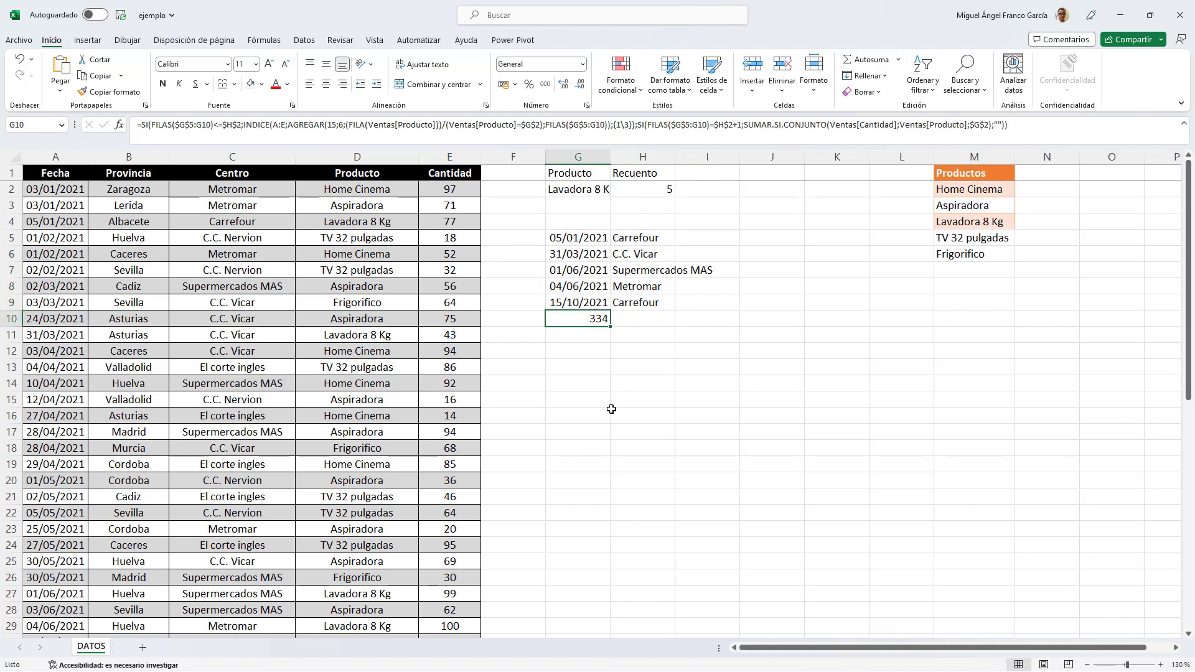